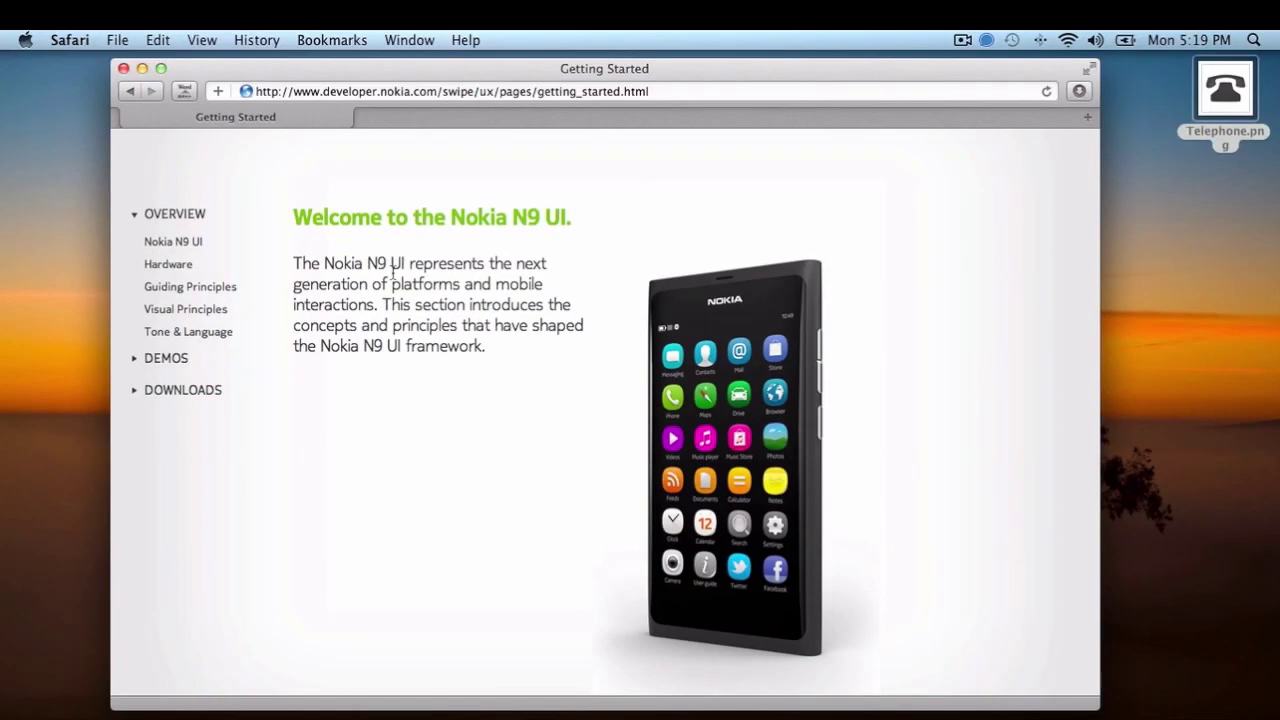
Scroll up to reveal the Nokia N9 UX Guidelines header on the Getting Started page
scroll(391, 271, "up", 3)
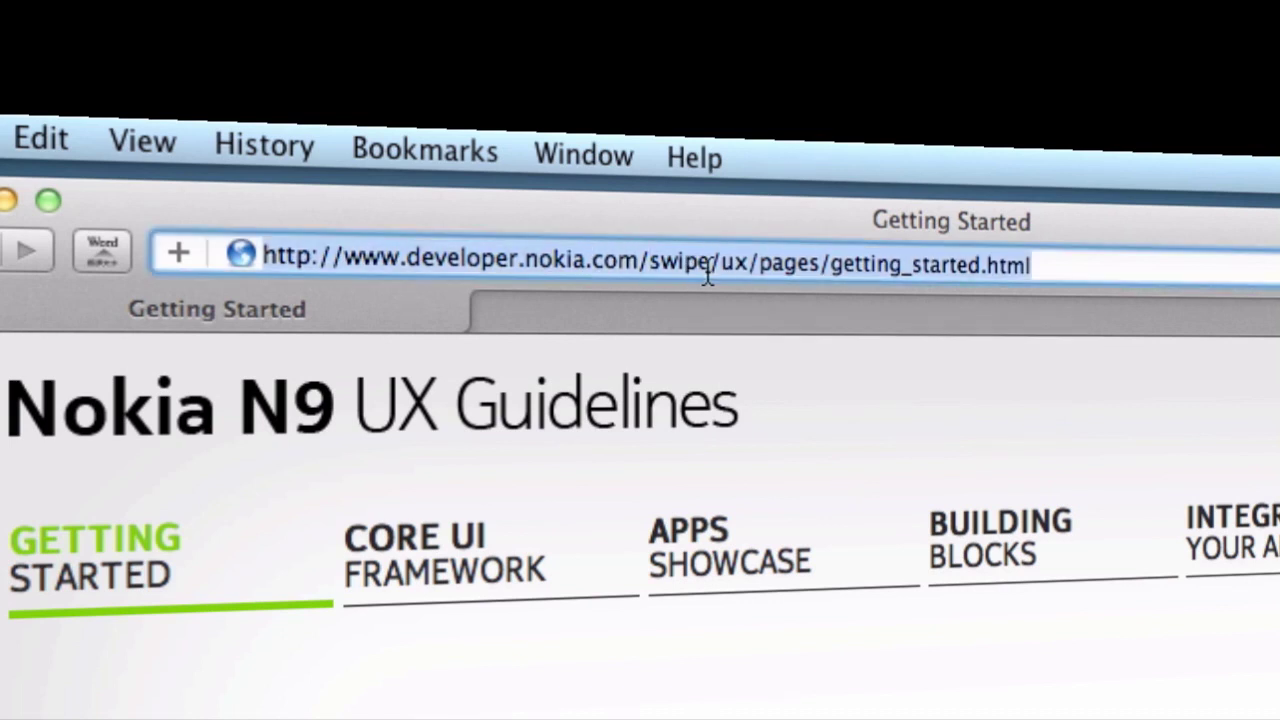
Return to the N9 guidelines home, reopen Getting Started and select the address bar
left_click(412, 414)
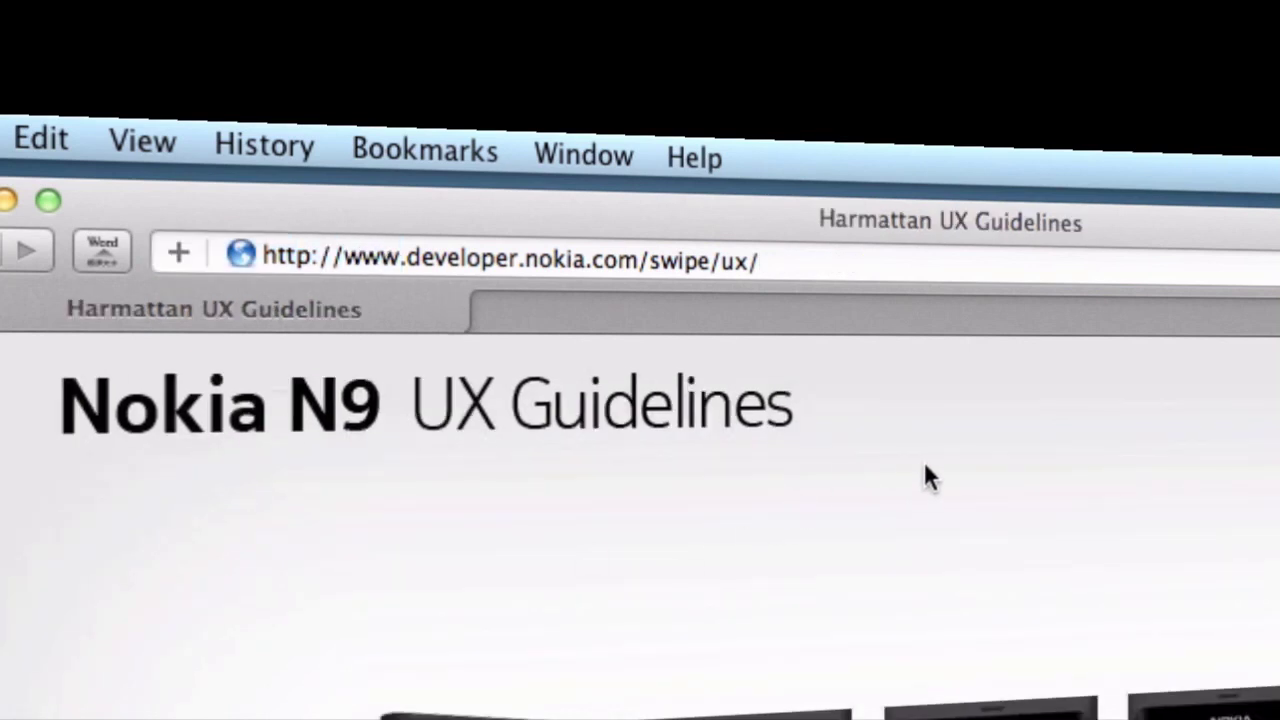
scroll(925, 470, "down", 3)
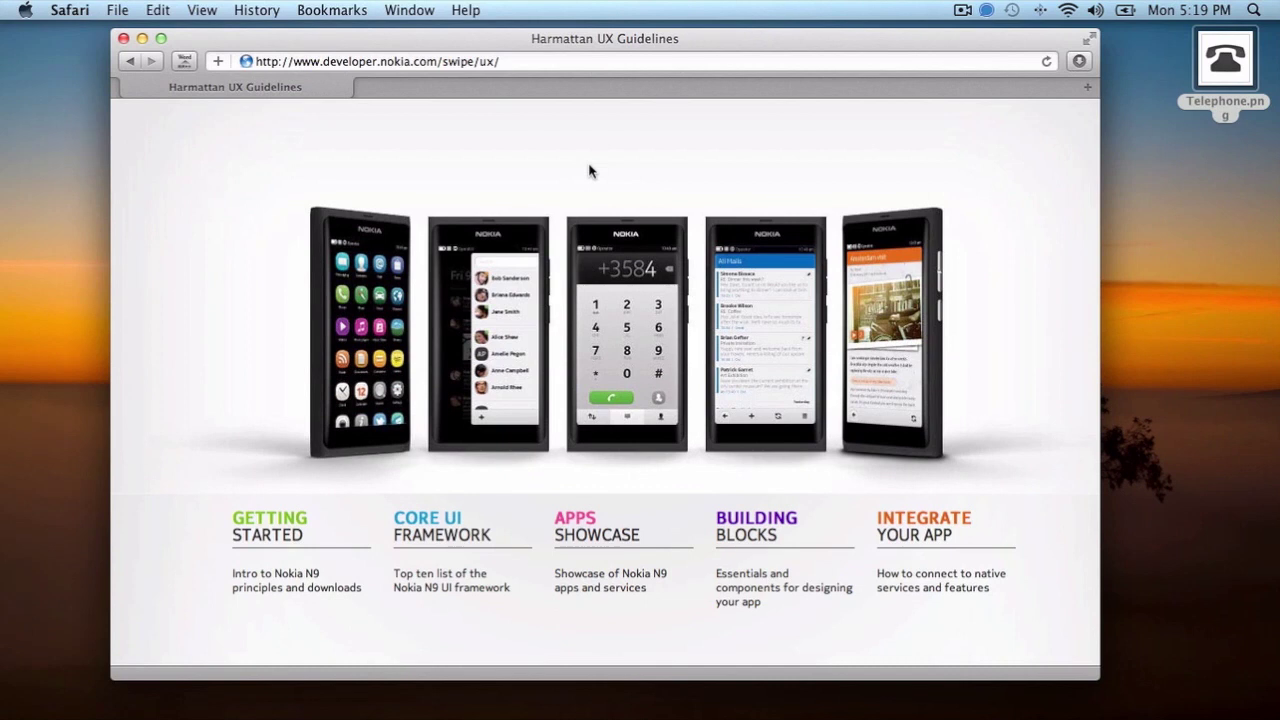
scroll(610, 390, "down", 2)
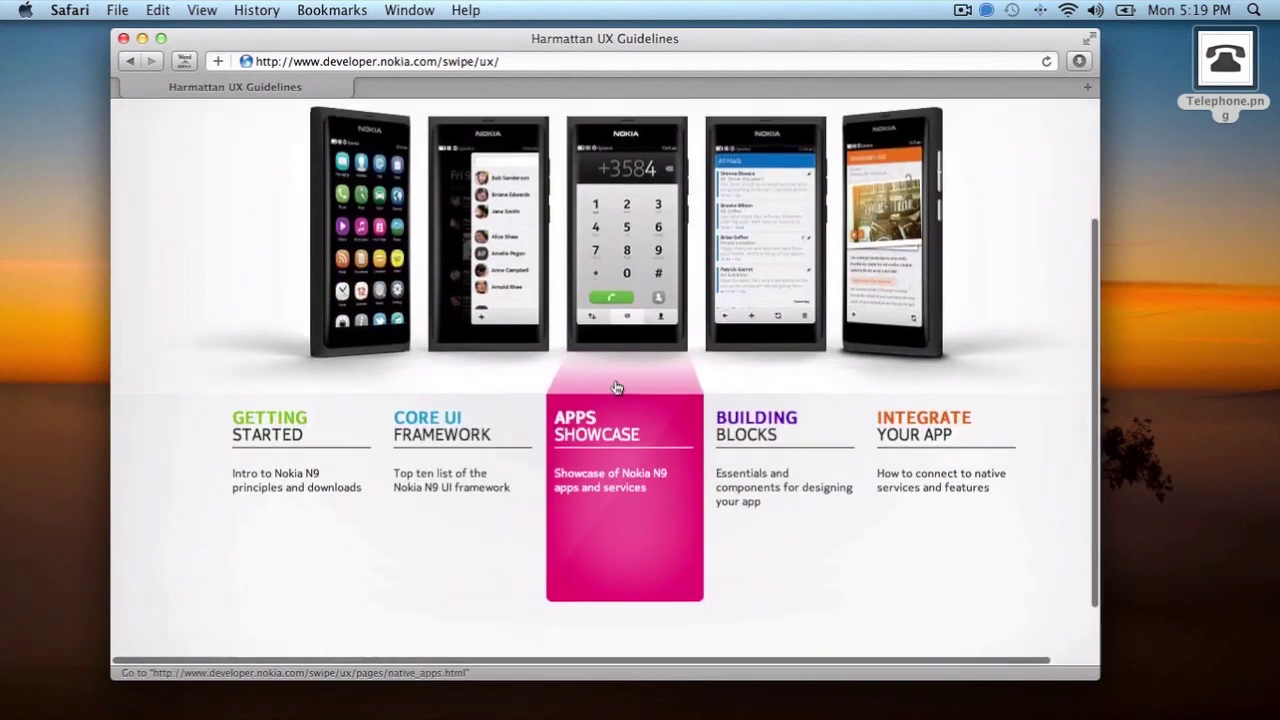
scroll(616, 388, "up", 1)
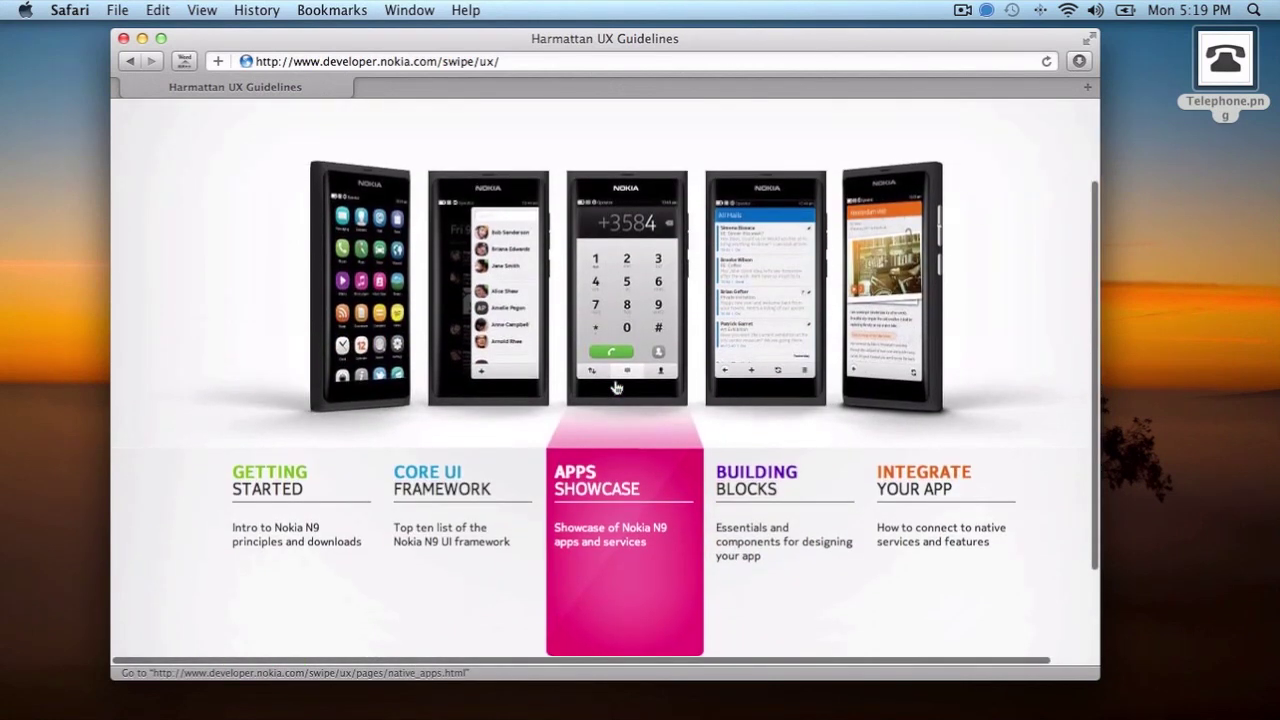
left_click(289, 479)
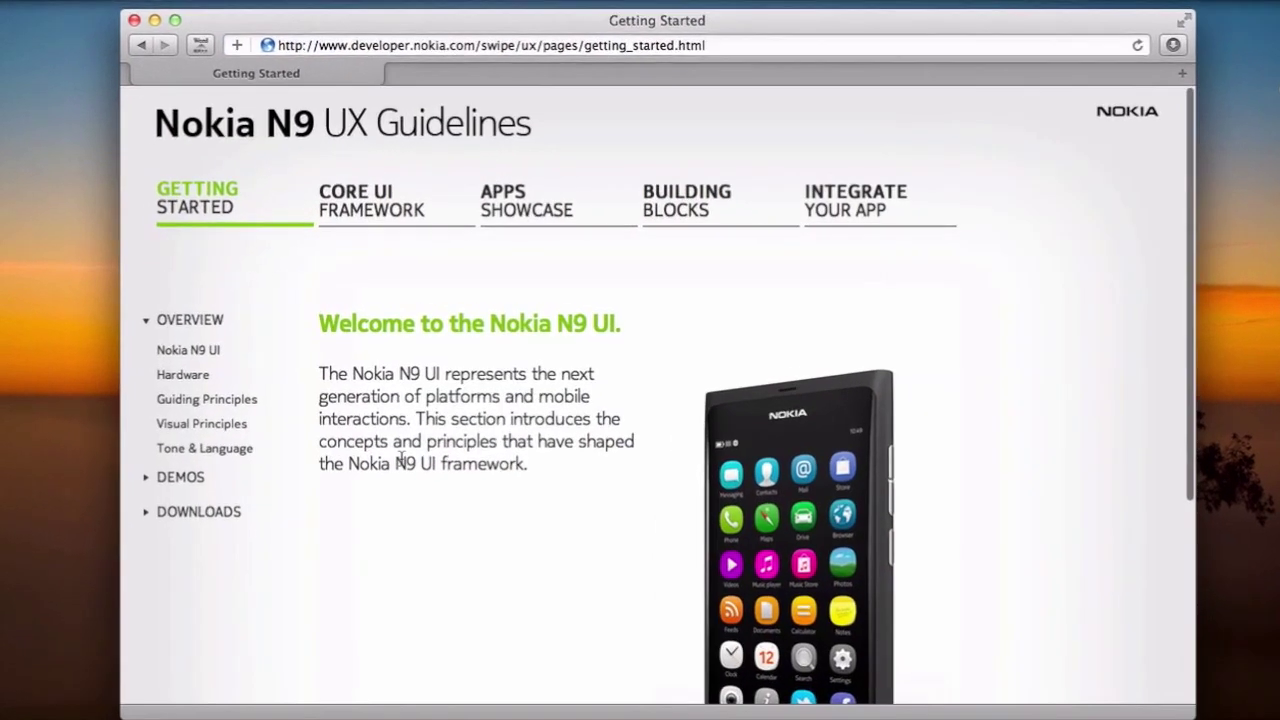
left_click(457, 46)
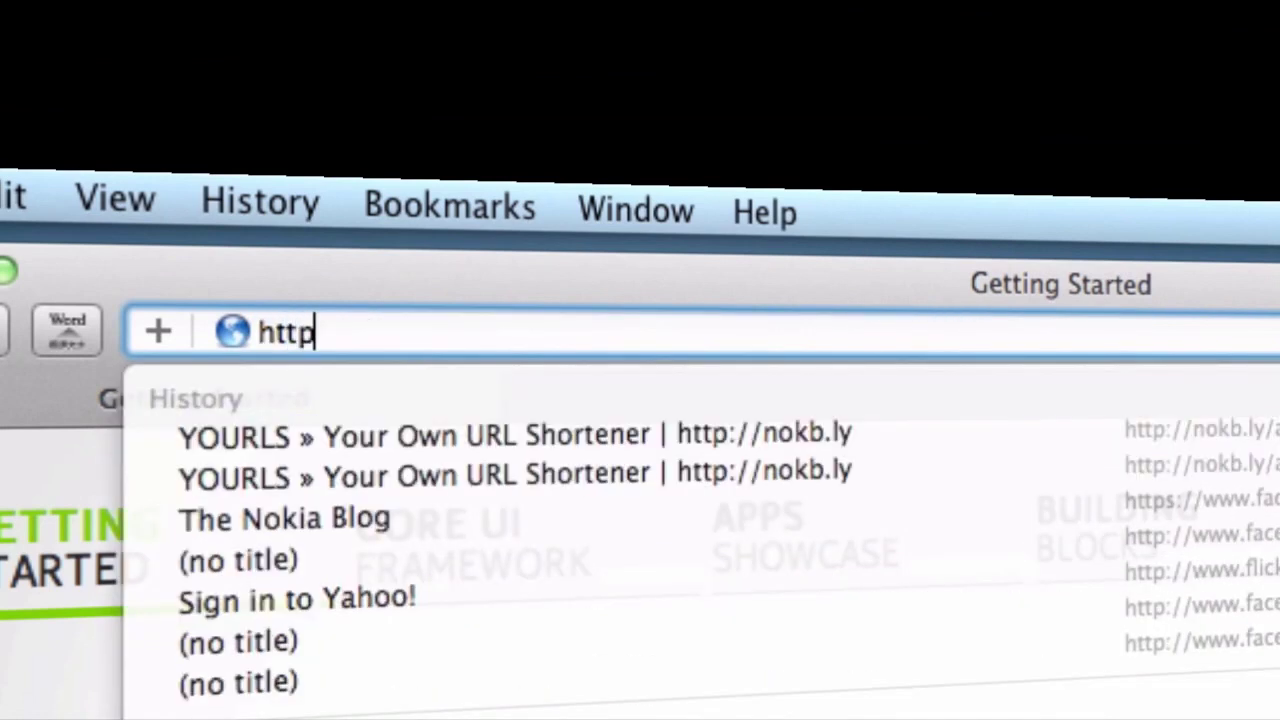
type("://")
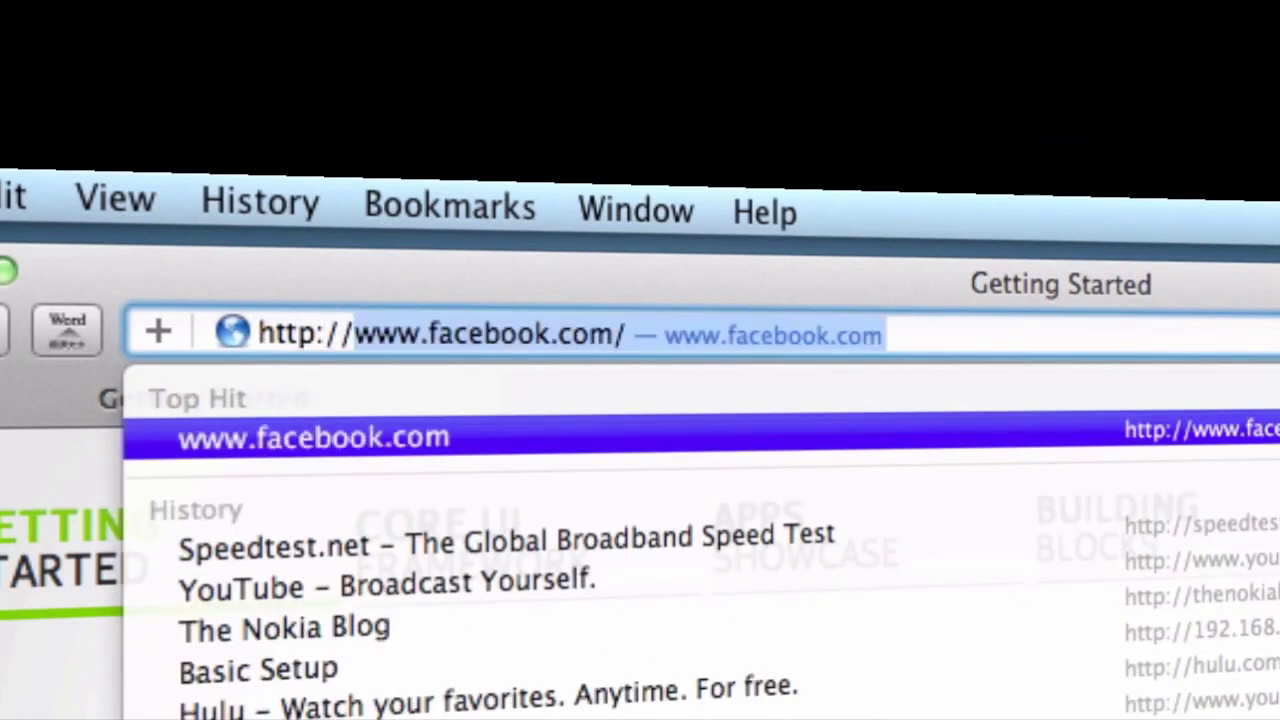
type("nokb.ly")
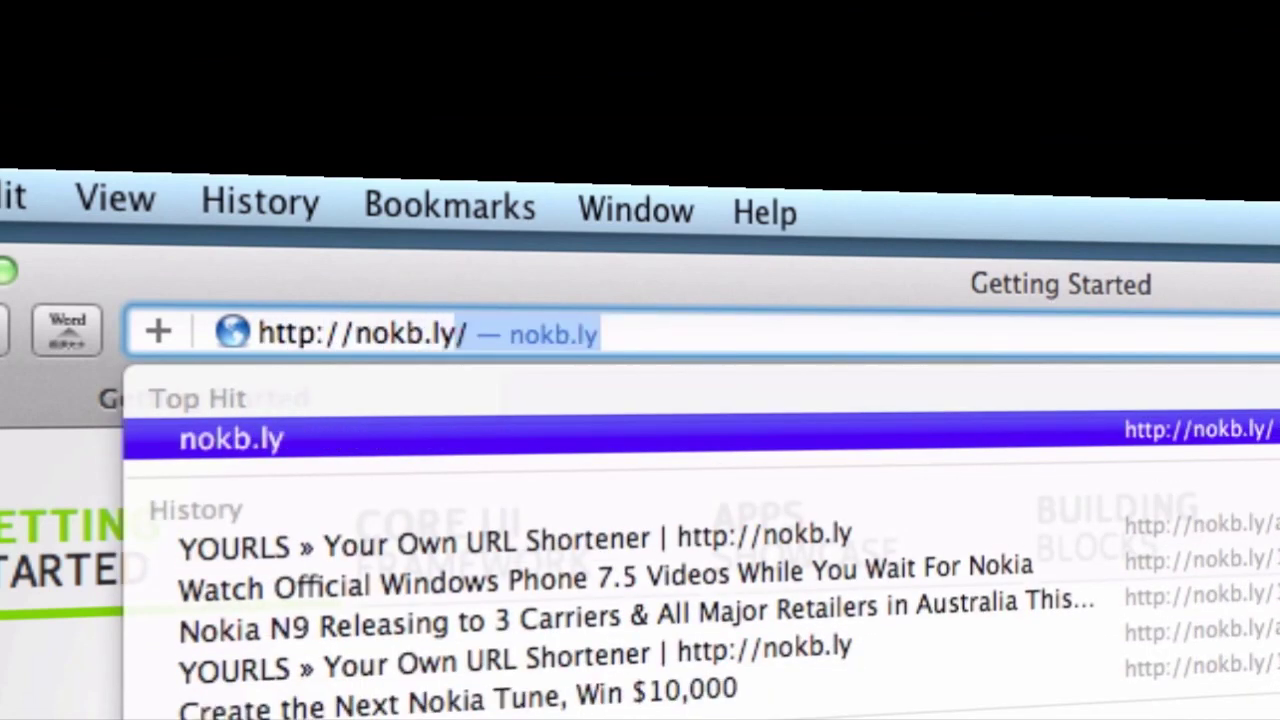
type("/i")
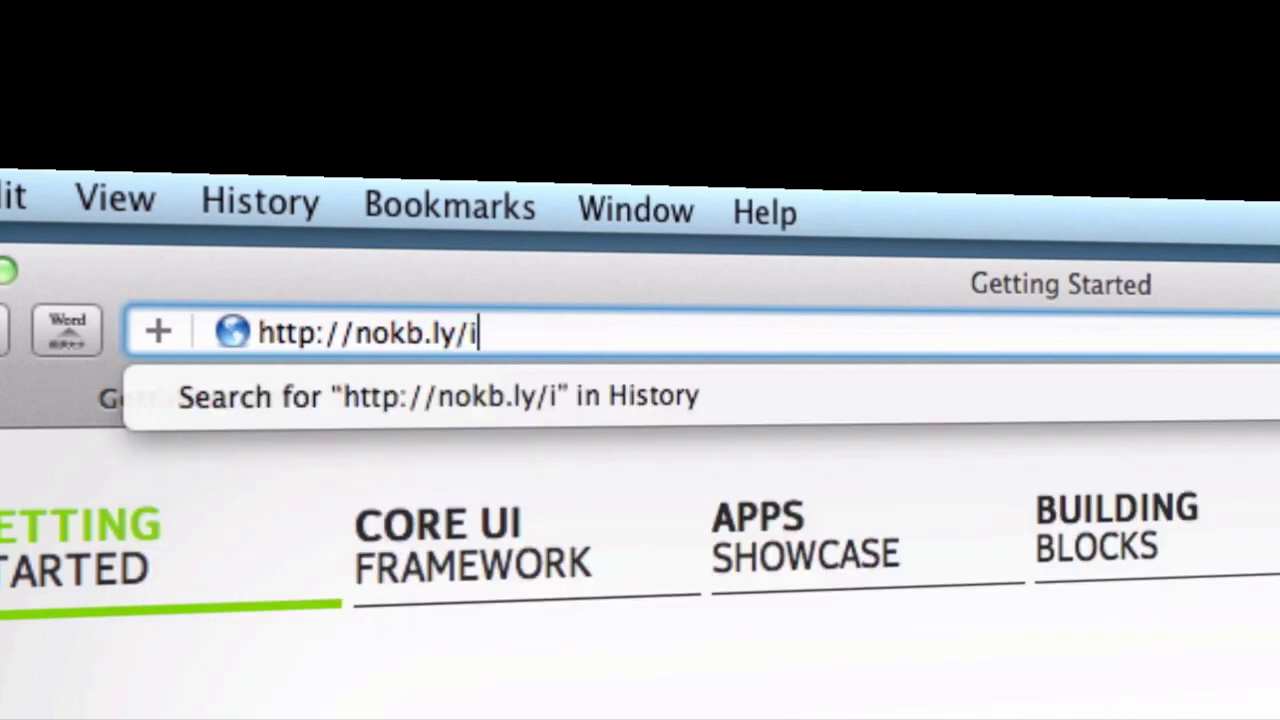
type("con")
key("Return")
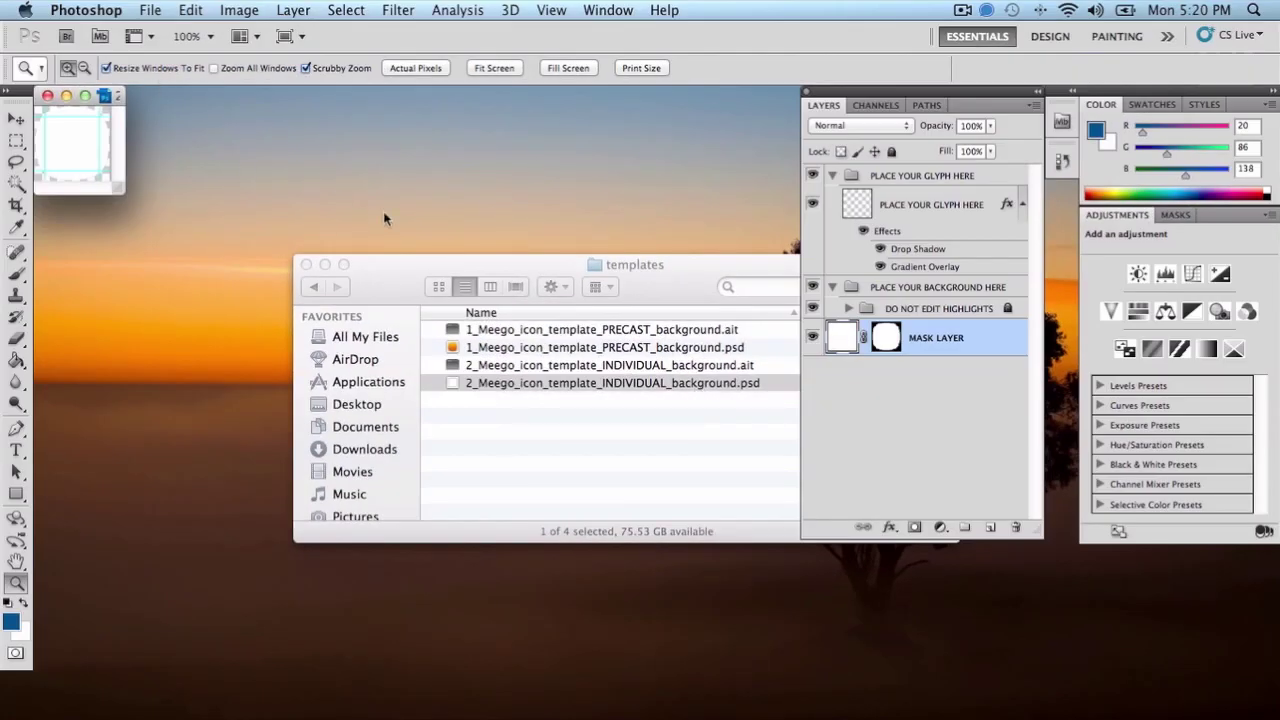
Put away the Finder window, then centre and enlarge the Meego template document window
left_click(386, 258, "alt")
key("super+m")
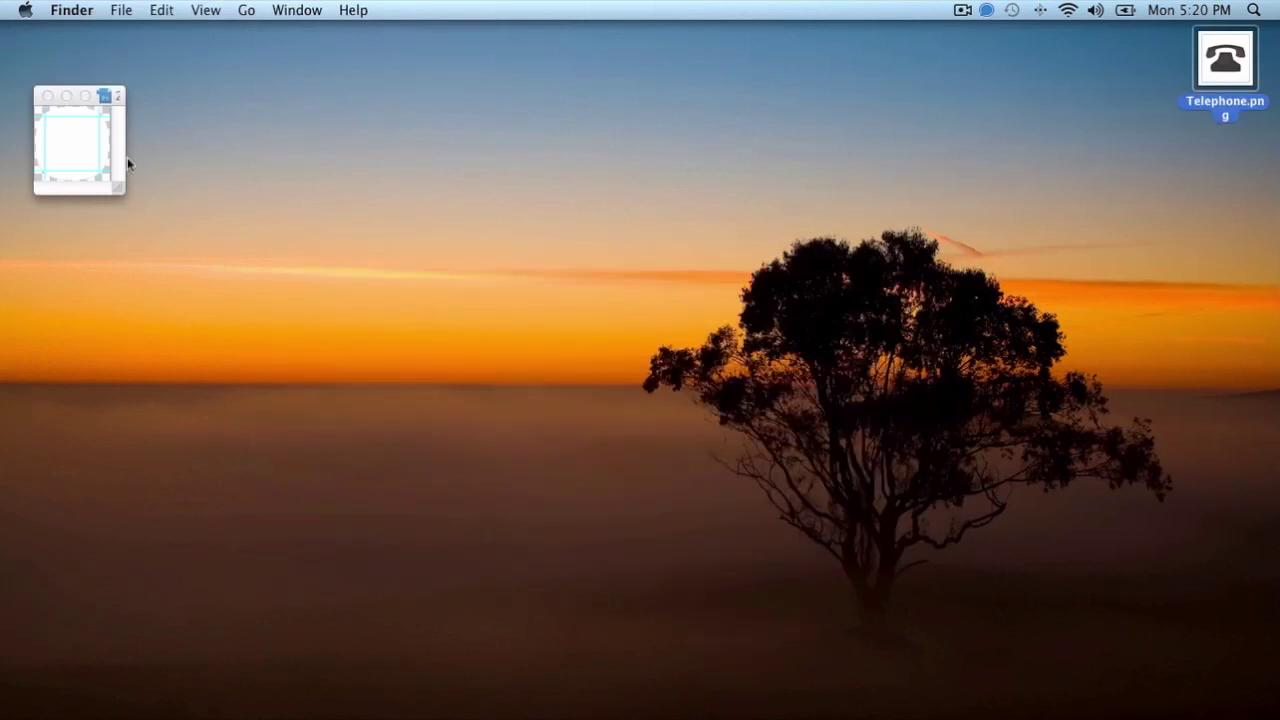
left_click(123, 158)
left_click_drag(121, 95, 418, 220)
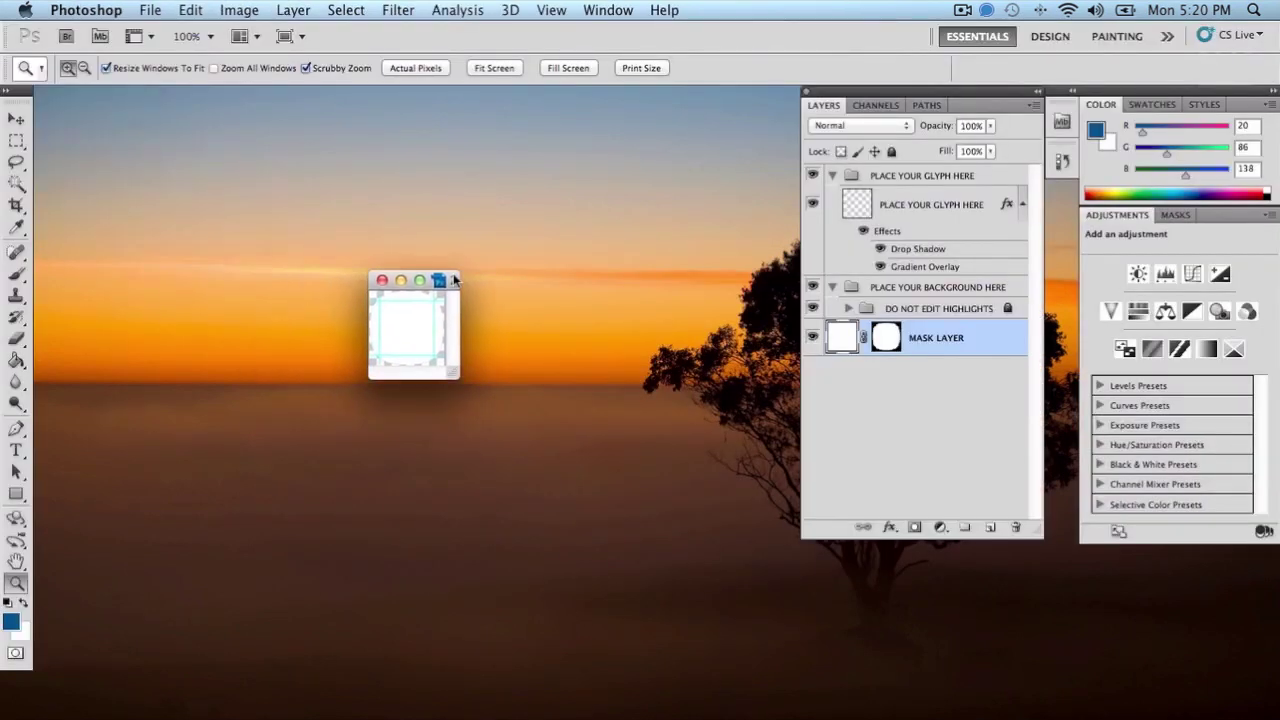
left_click_drag(418, 316, 662, 508)
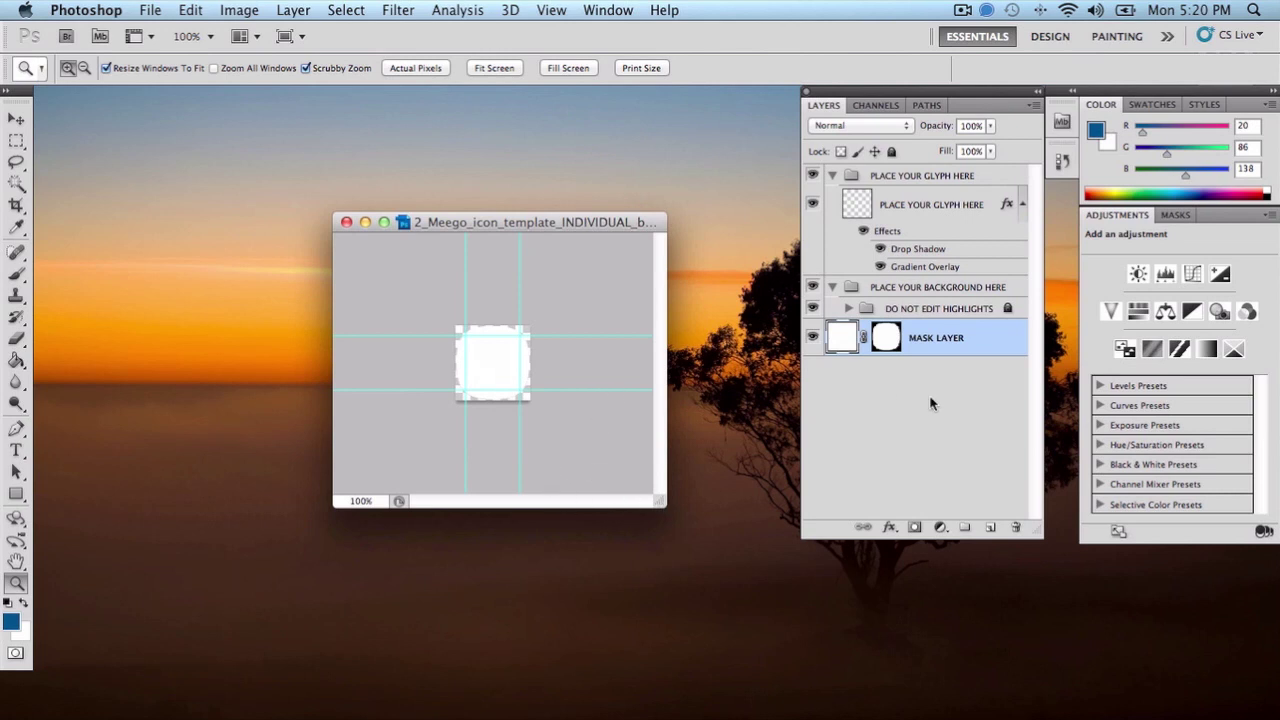
left_click(505, 372)
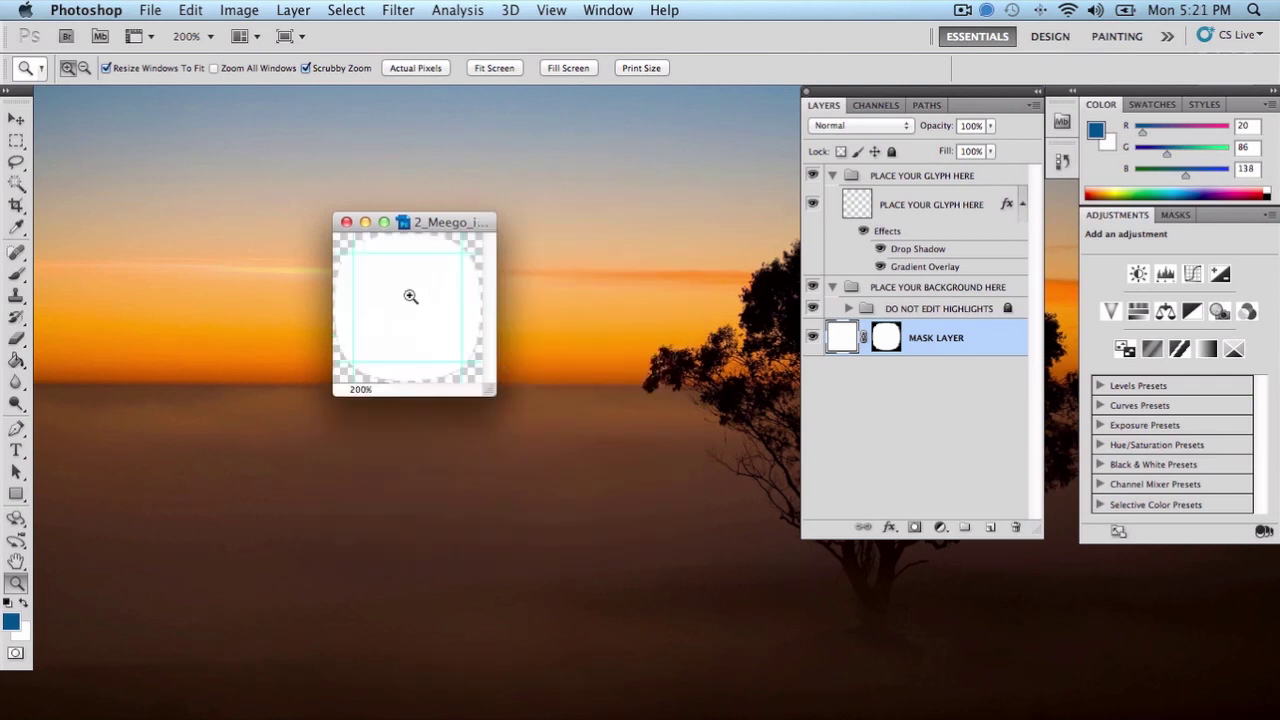
Zoom the template to 300% and set the foreground colour to dark blue #14568a
left_click(411, 297)
left_click_drag(569, 468, 741, 650)
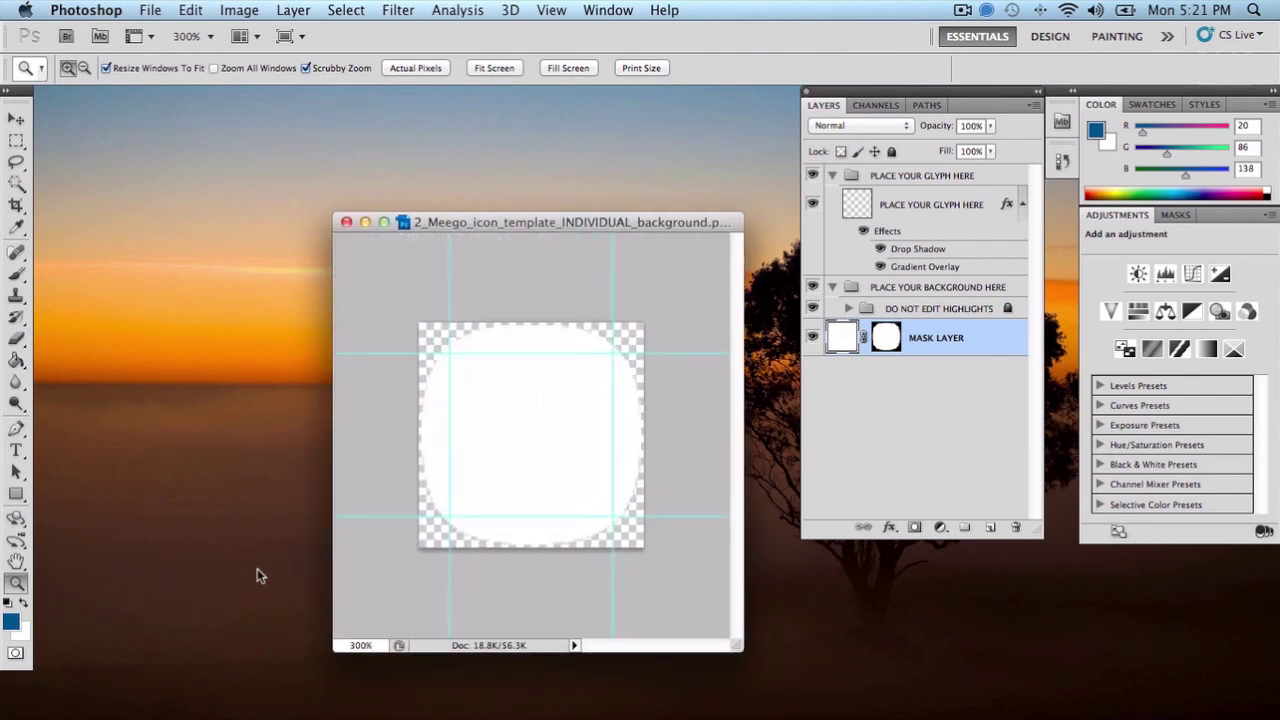
left_click(11, 621)
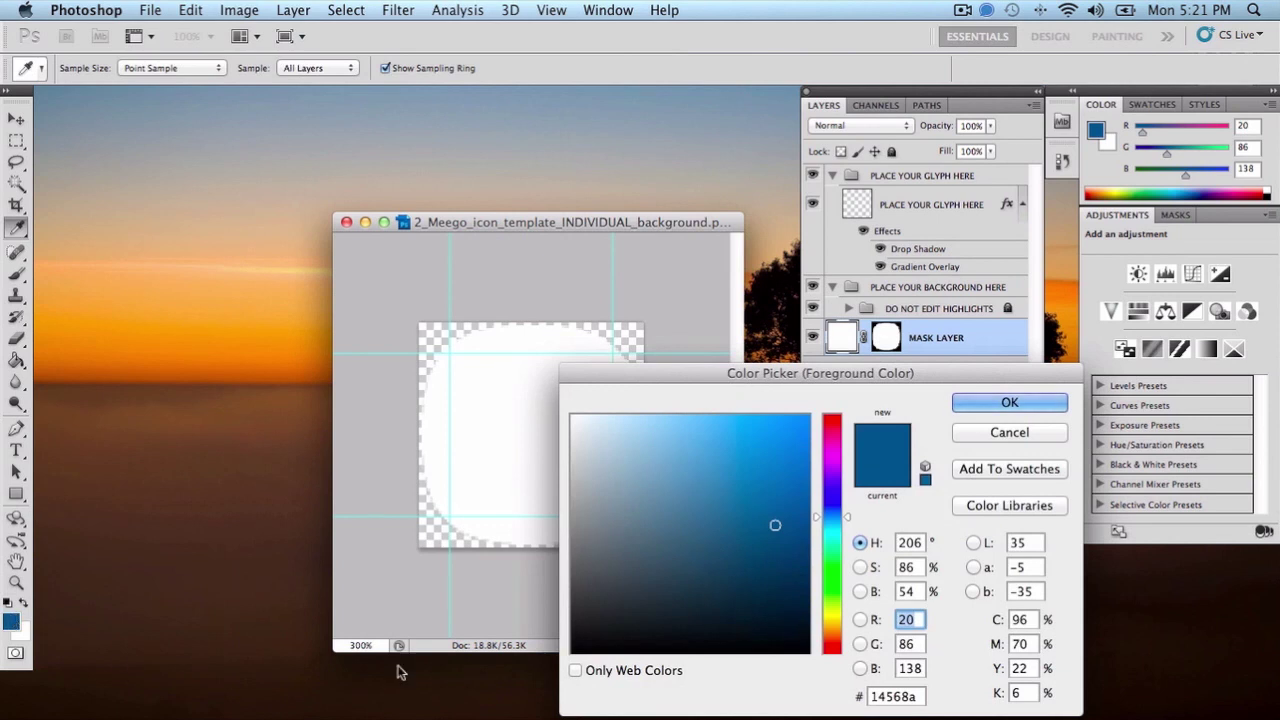
left_click_drag(721, 374, 758, 282)
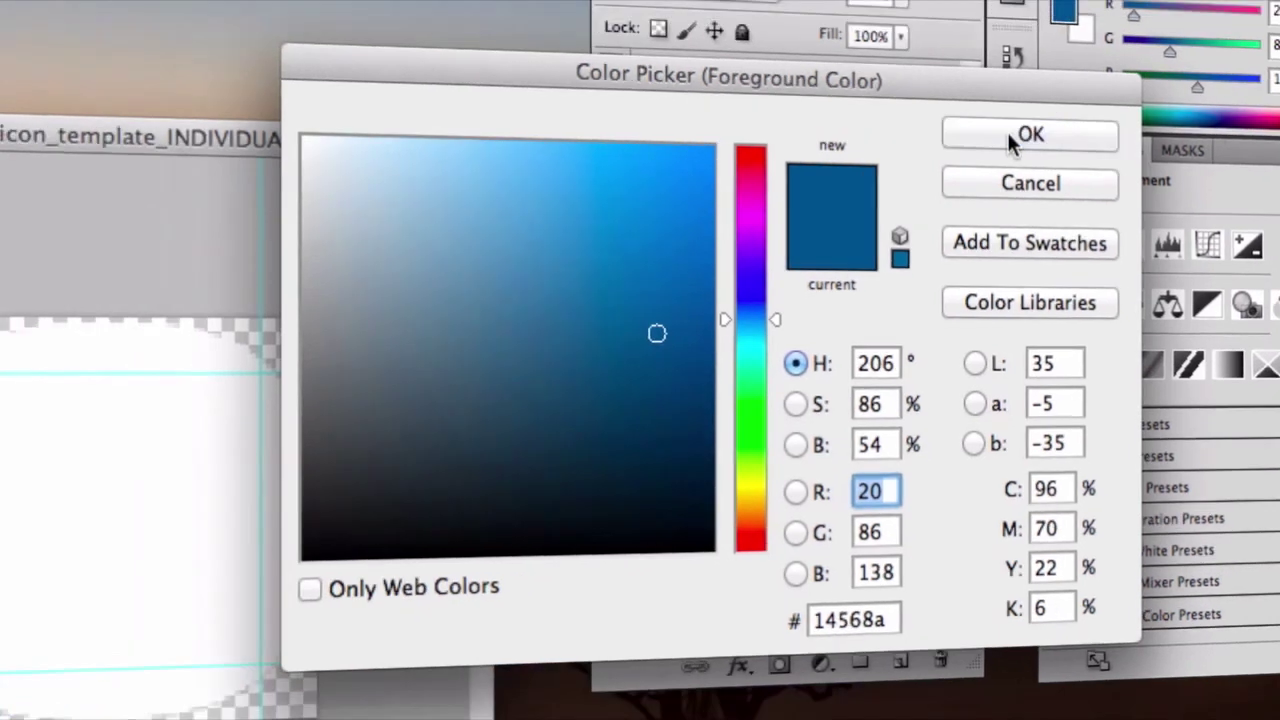
left_click(1007, 120)
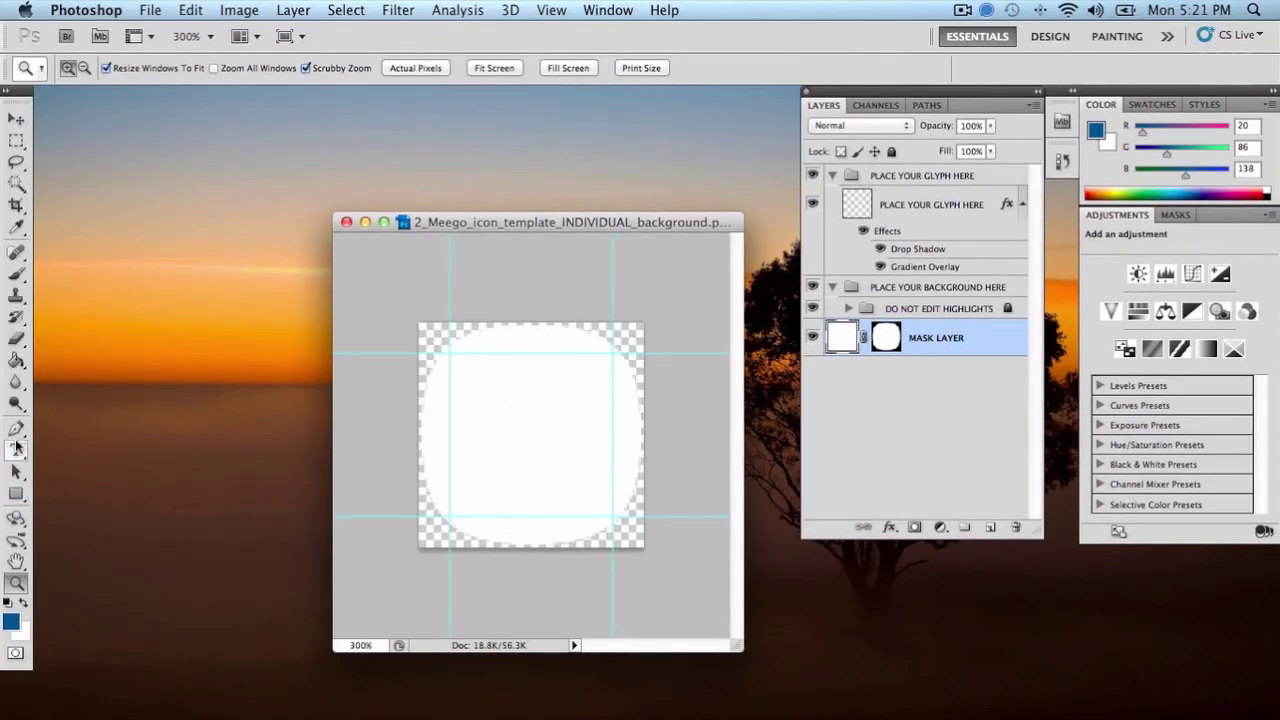
left_click(16, 361)
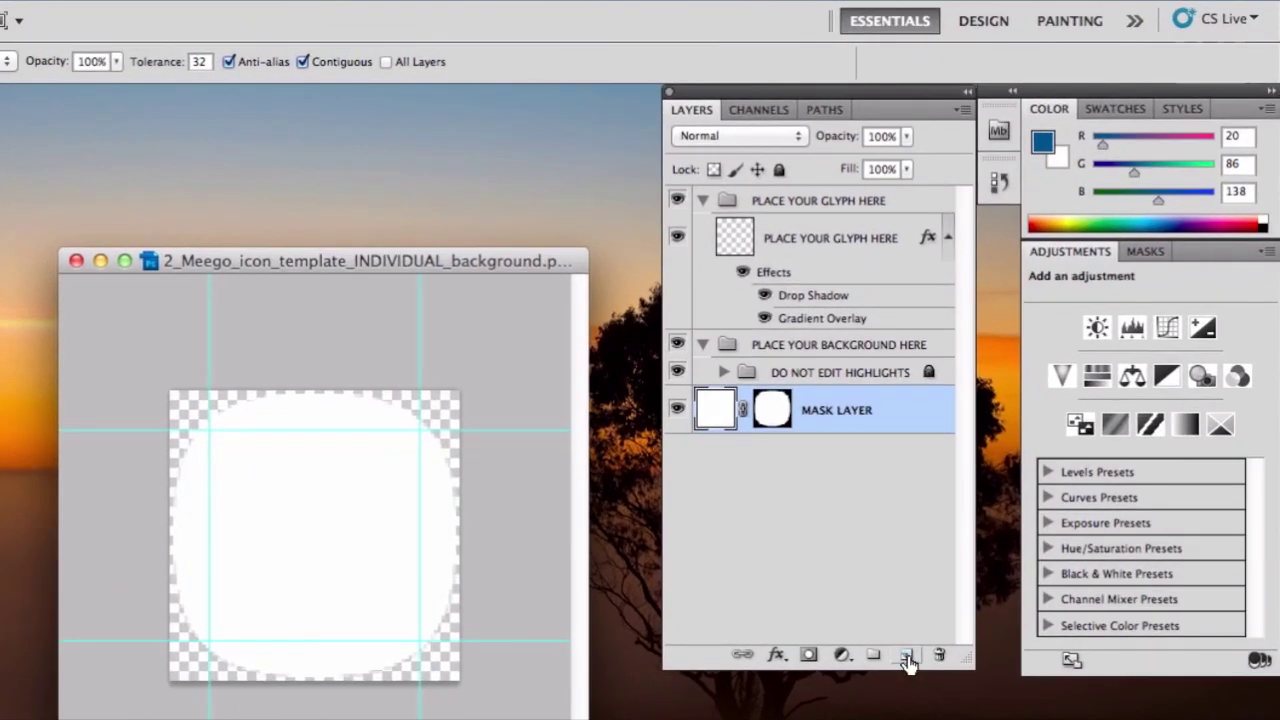
Create Layer 1 above the mask and paint-bucket fill it with the dark blue
left_click(906, 656)
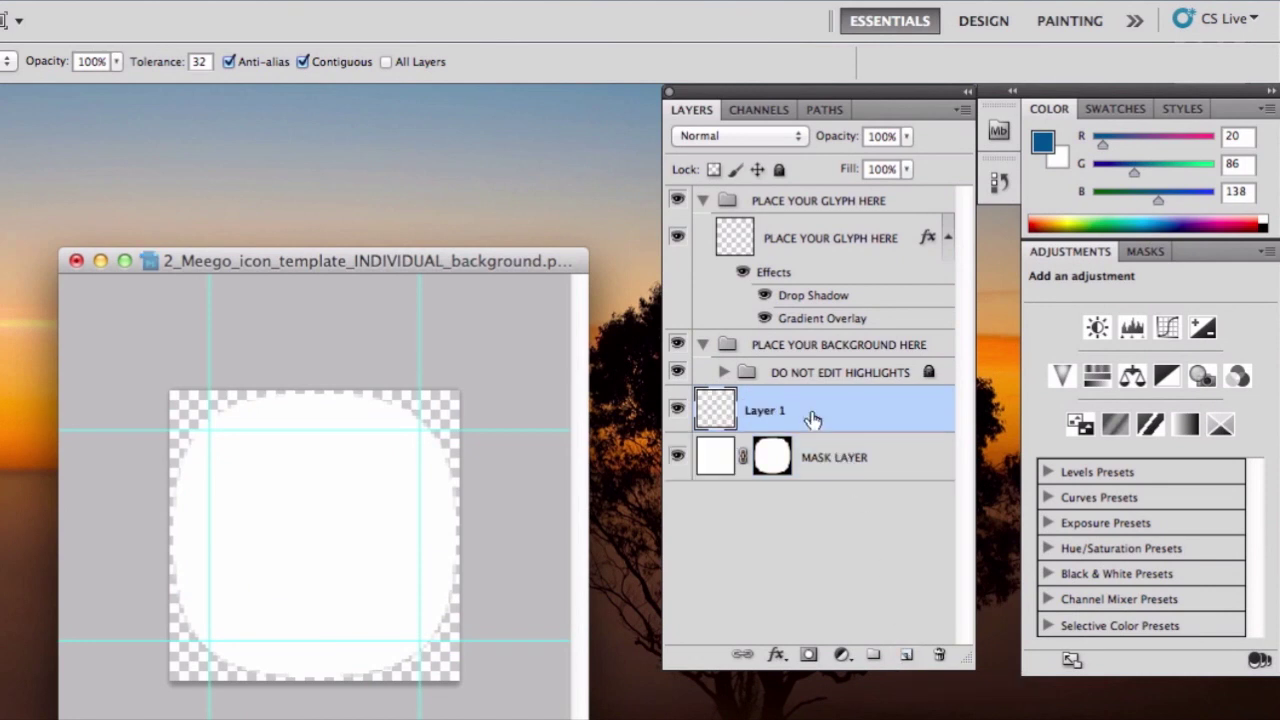
left_click(283, 498)
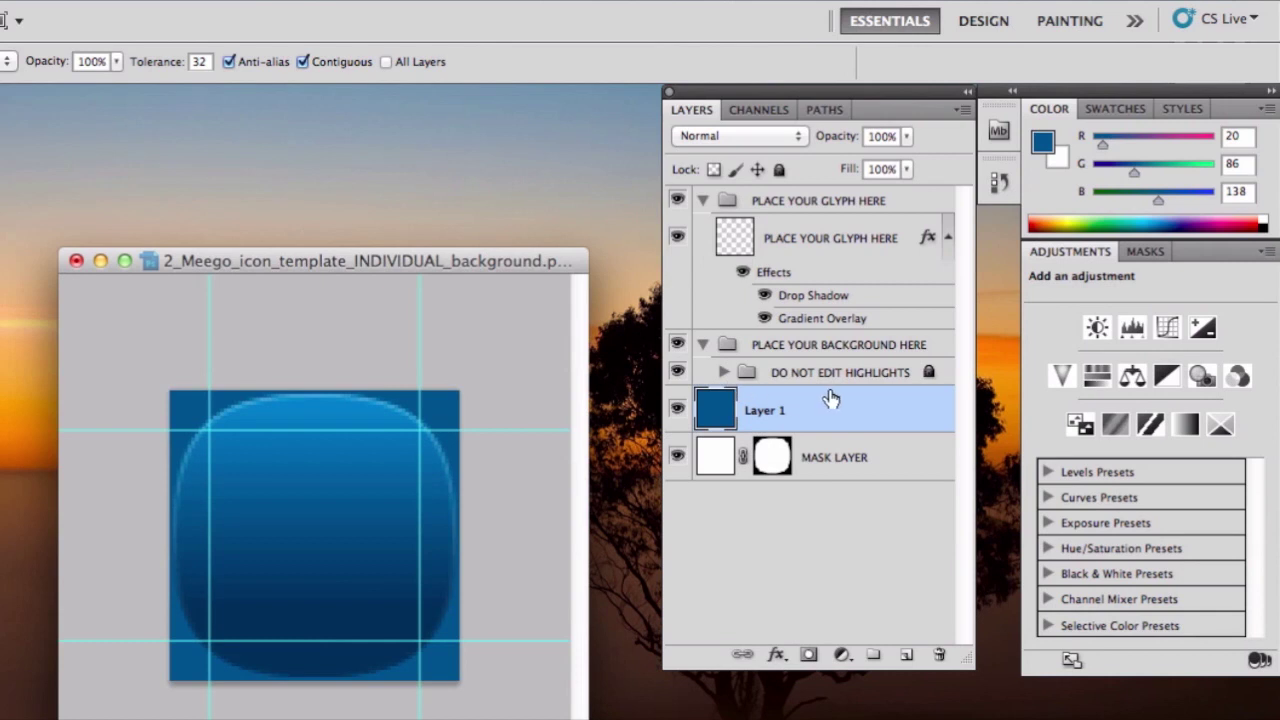
left_click(723, 372)
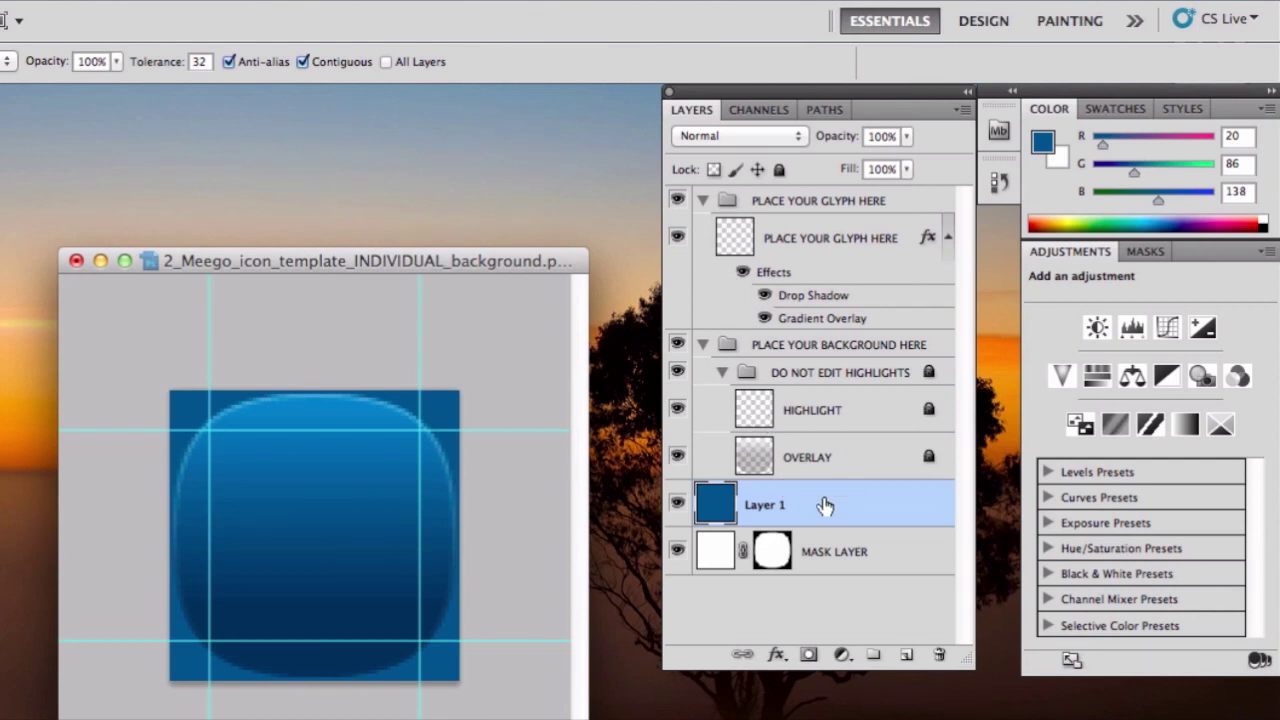
left_click_drag(823, 508, 812, 328)
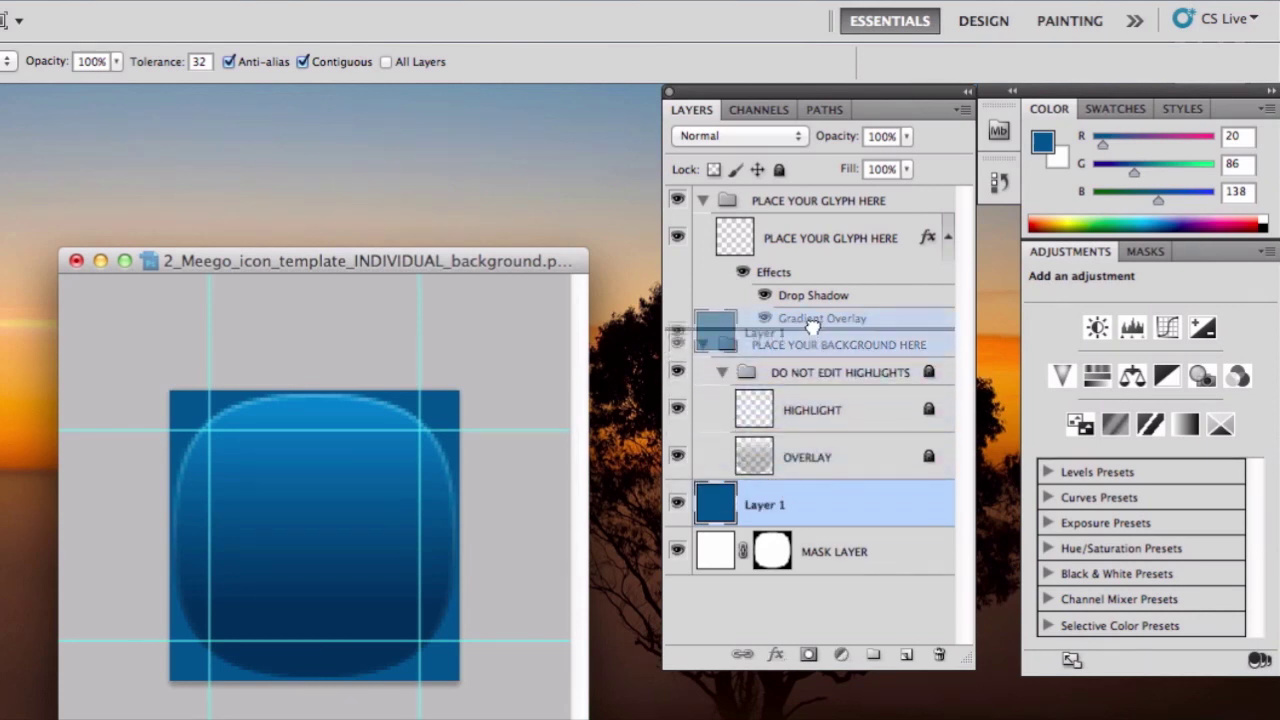
left_click_drag(812, 328, 810, 332)
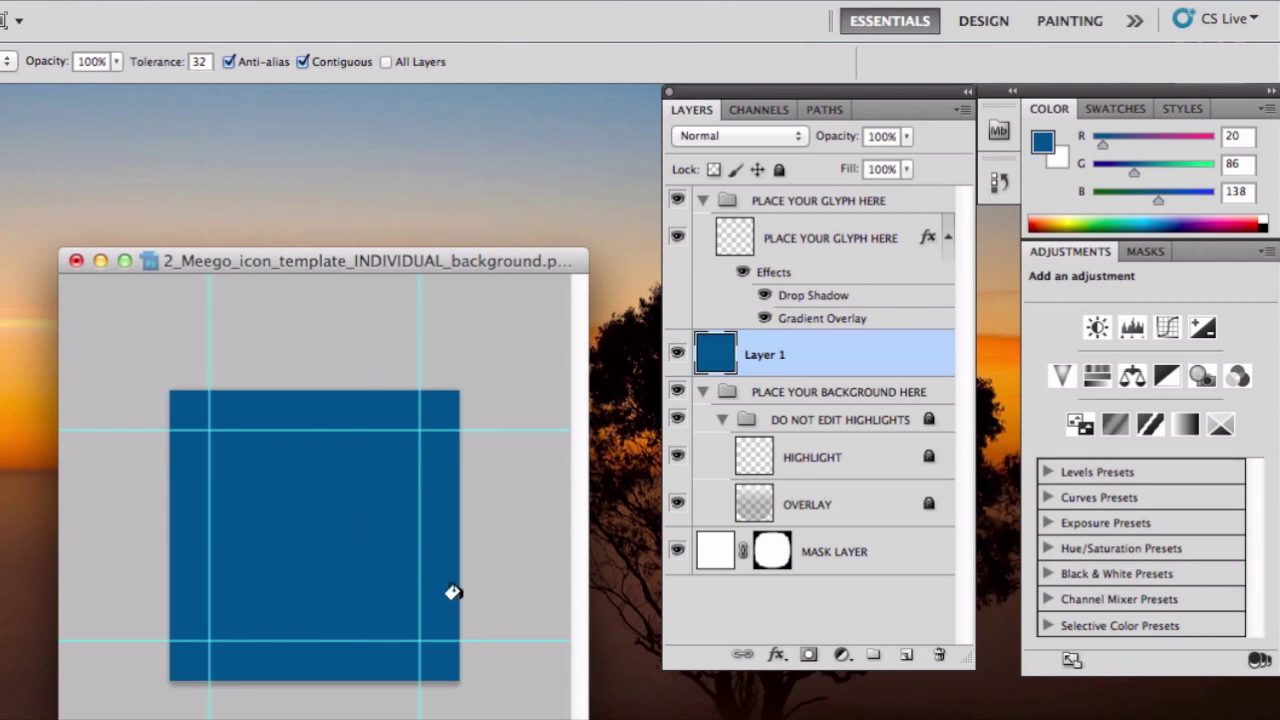
left_click_drag(752, 348, 845, 525)
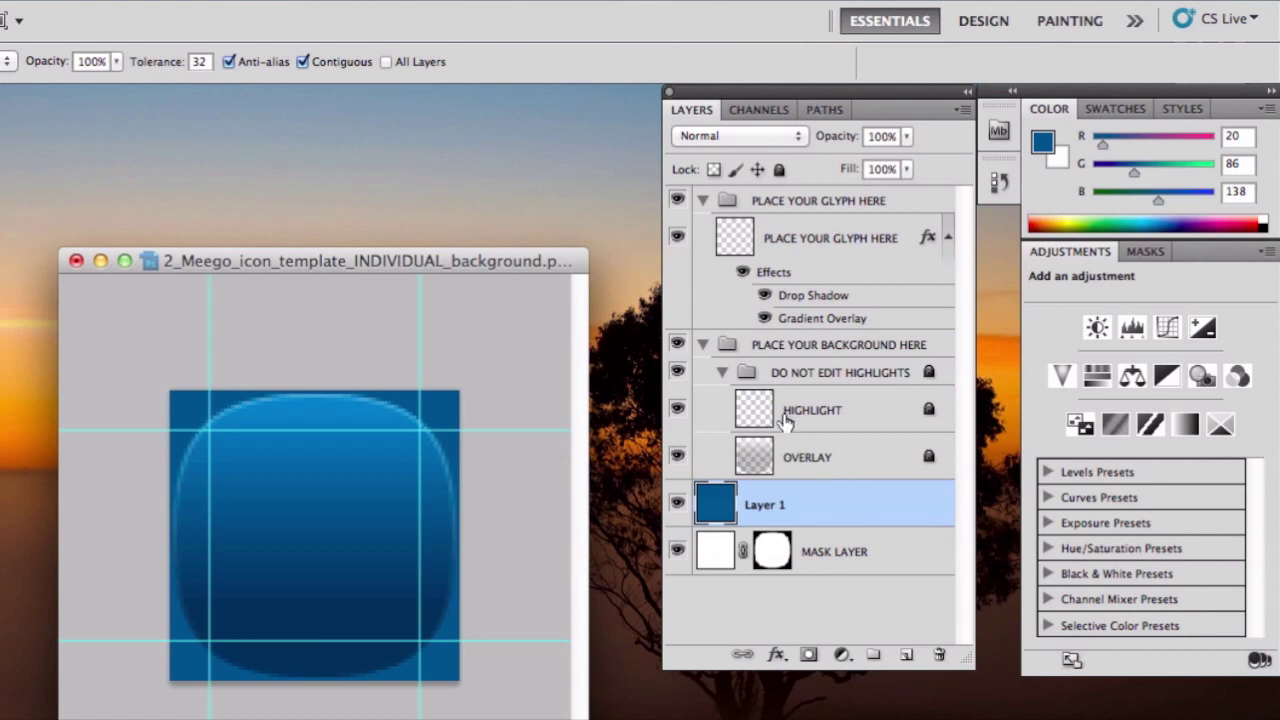
left_click(720, 373)
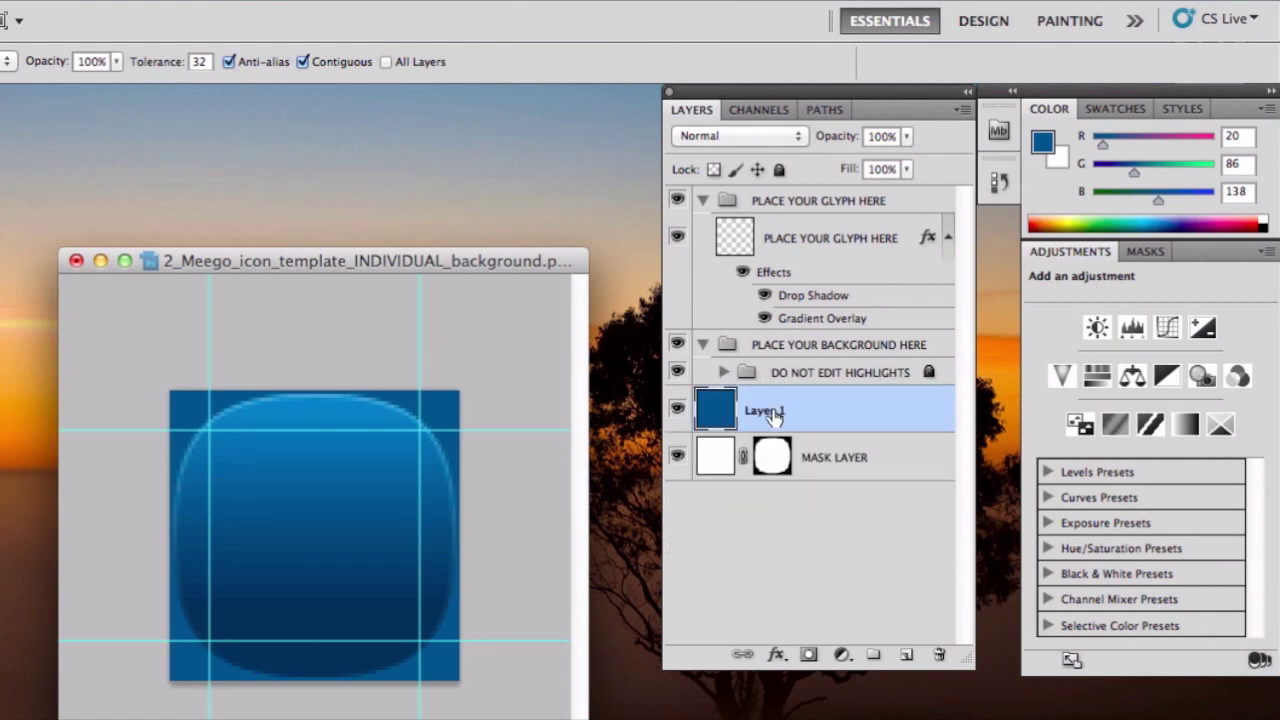
left_click(774, 462)
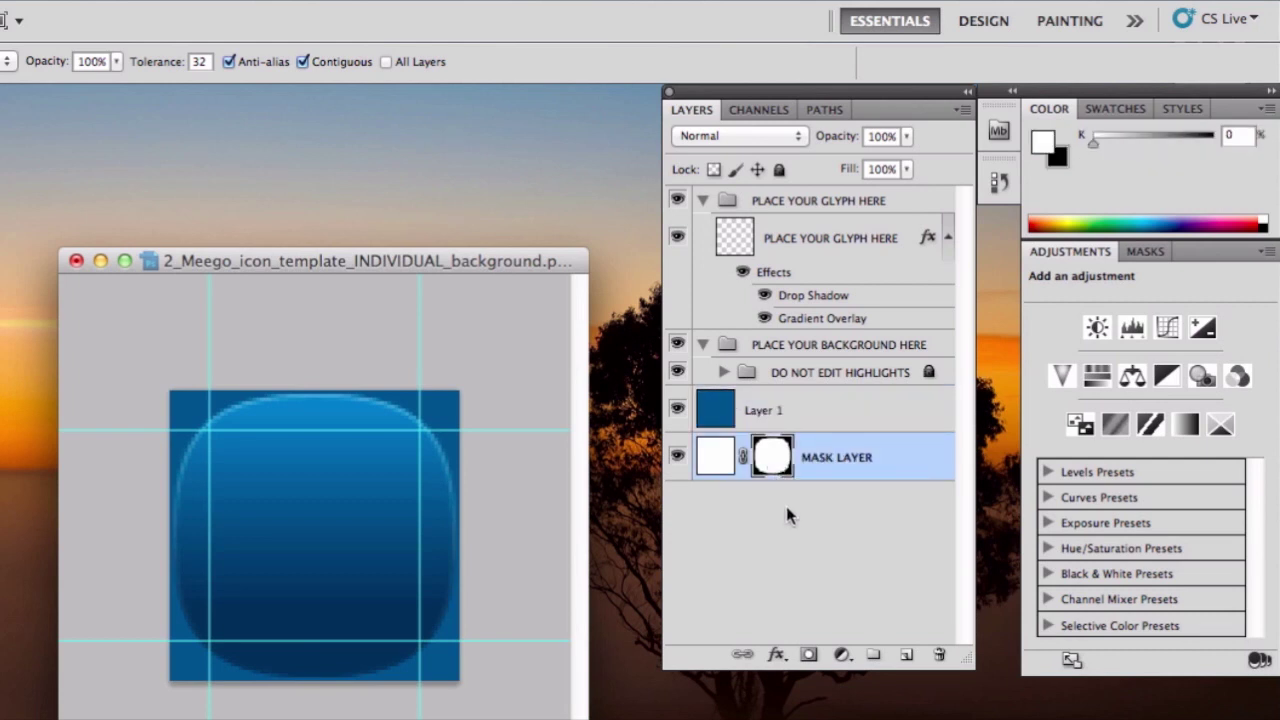
Apply the rounded mask to Layer 1 and select the PLACE YOUR GLYPH HERE layer
left_click_drag(769, 462, 717, 406)
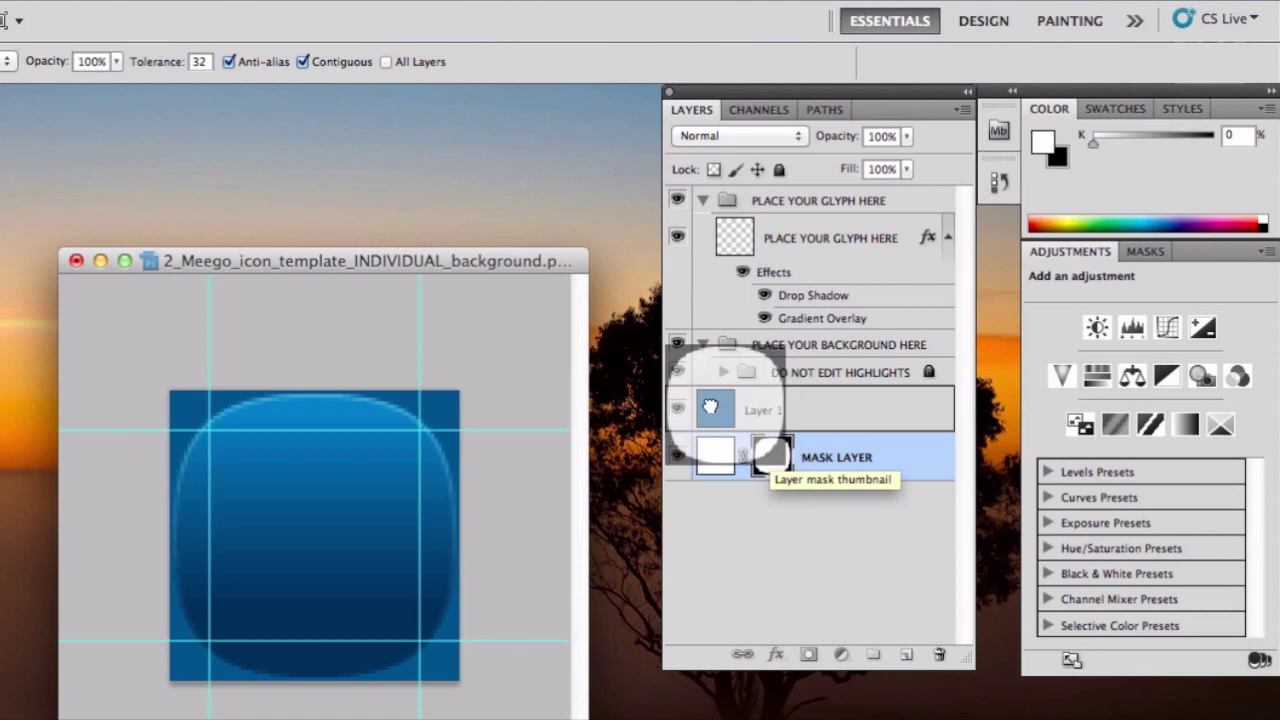
left_click_drag(717, 406, 709, 406)
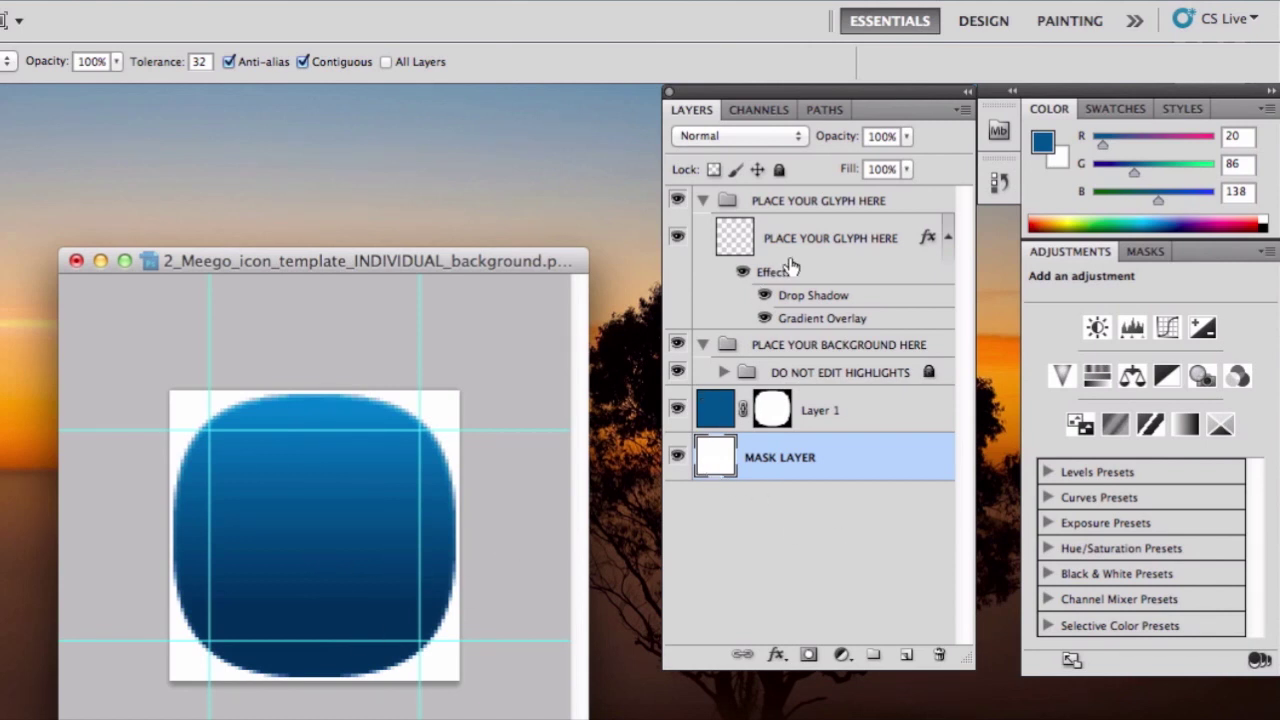
left_click(734, 236)
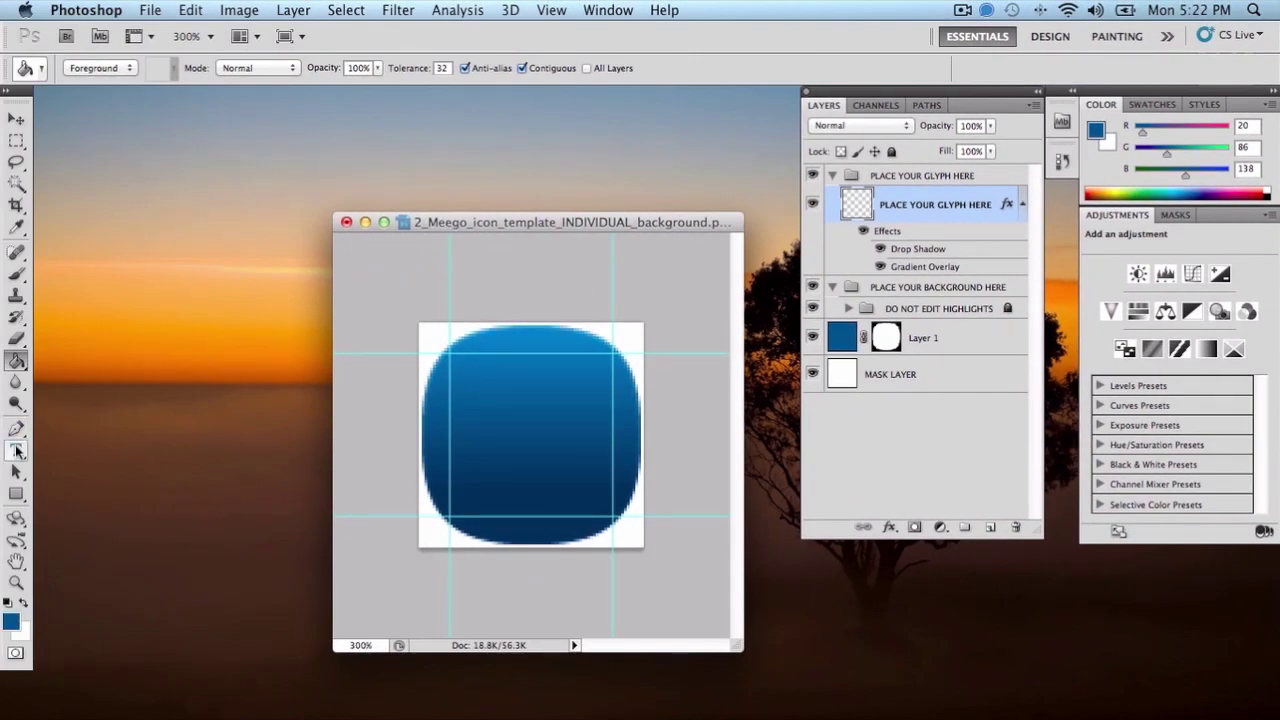
Type the text 'mg' on the icon and drag it to the centre
left_click(16, 451)
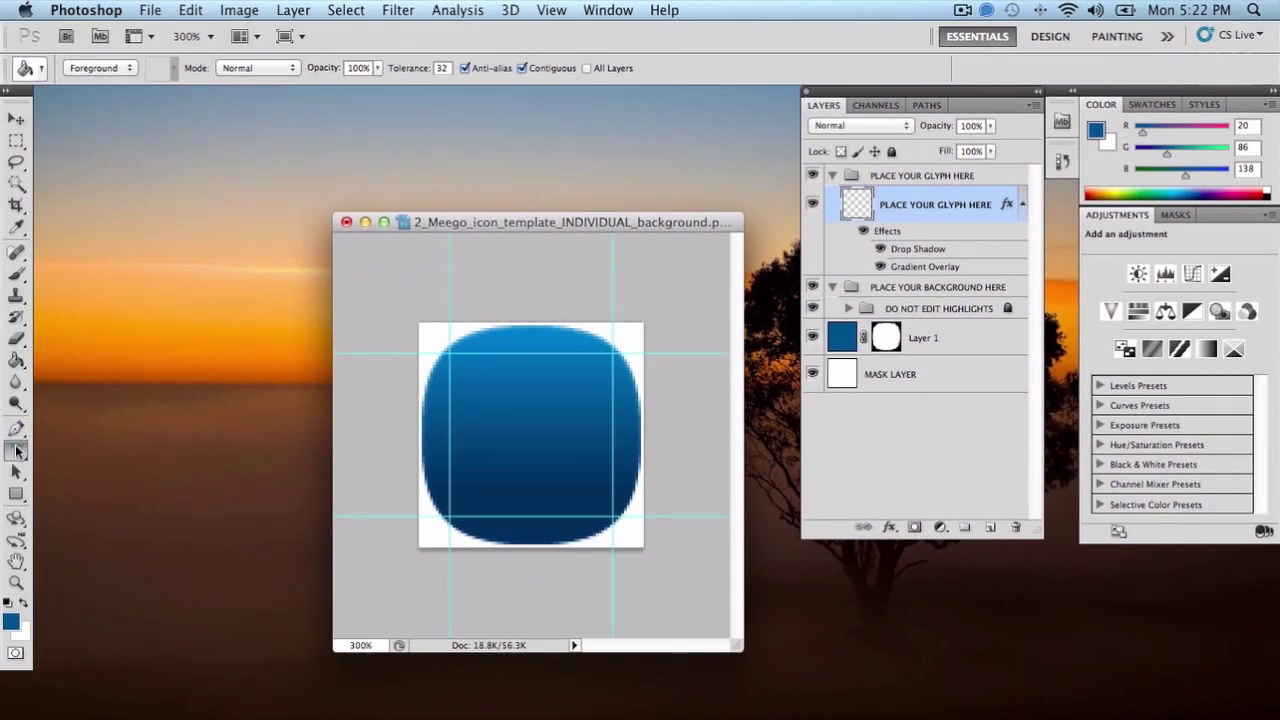
left_click(480, 432)
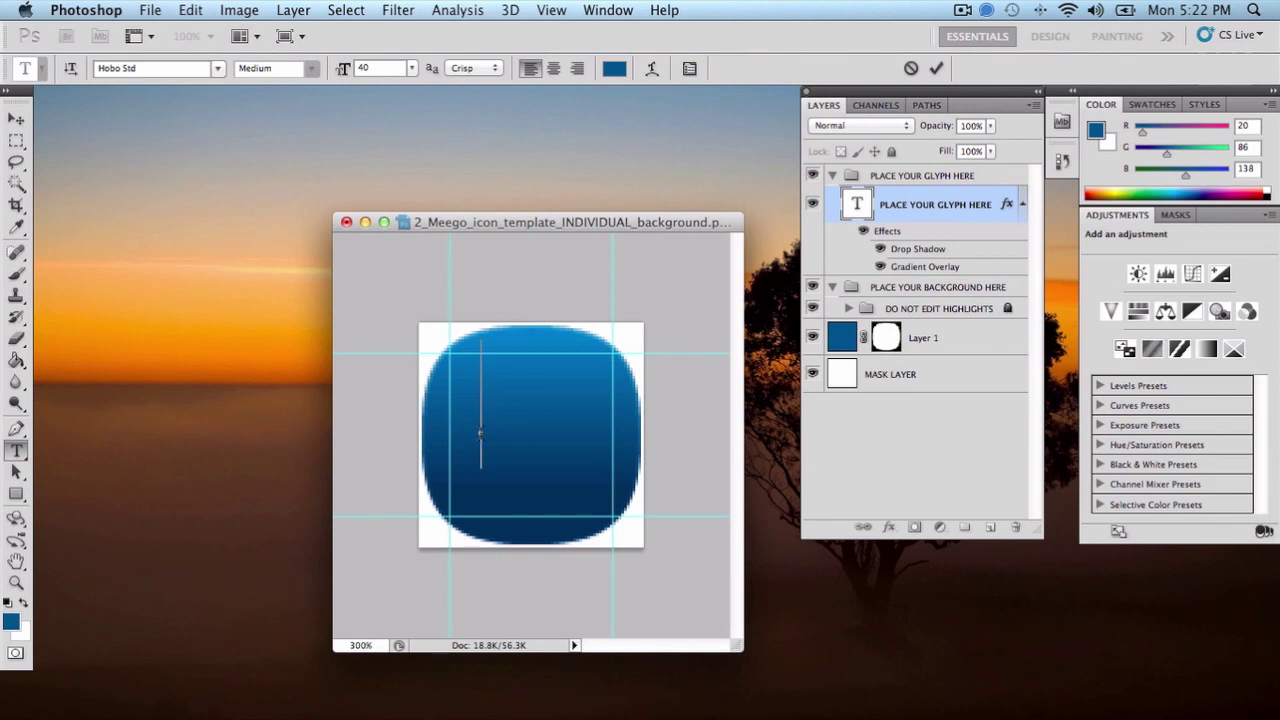
type("mg")
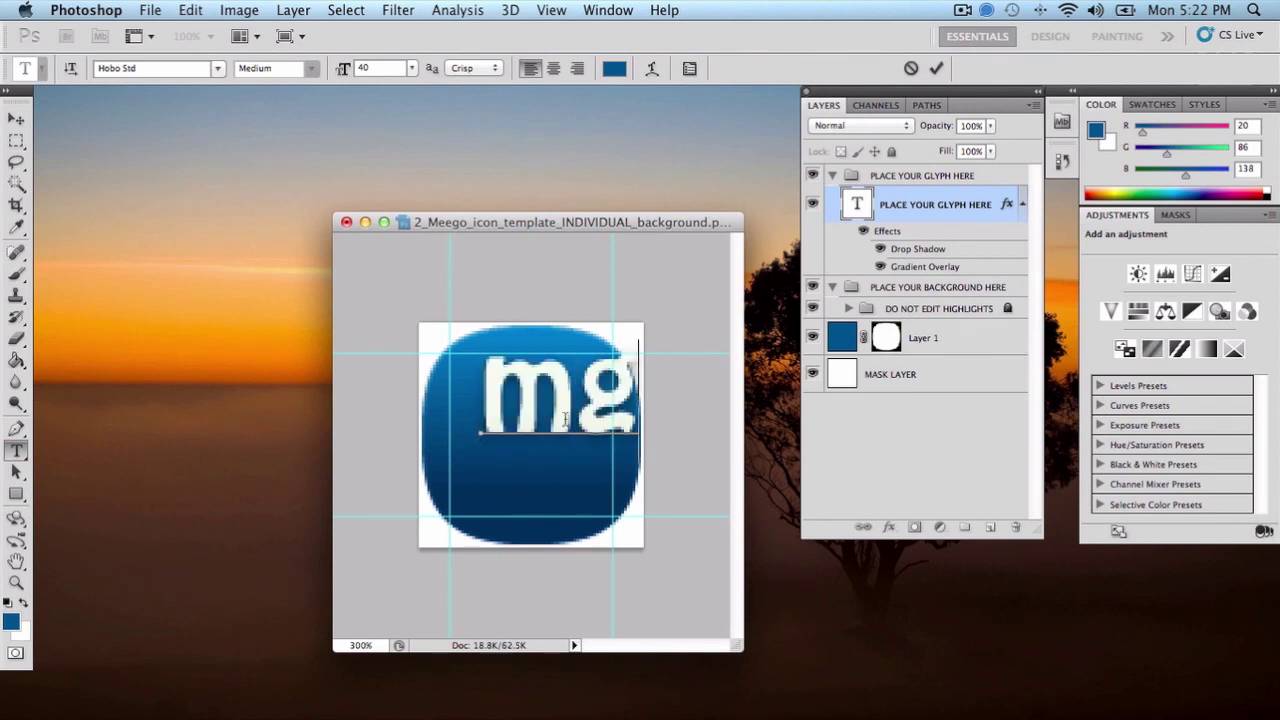
left_click_drag(555, 541, 527, 587)
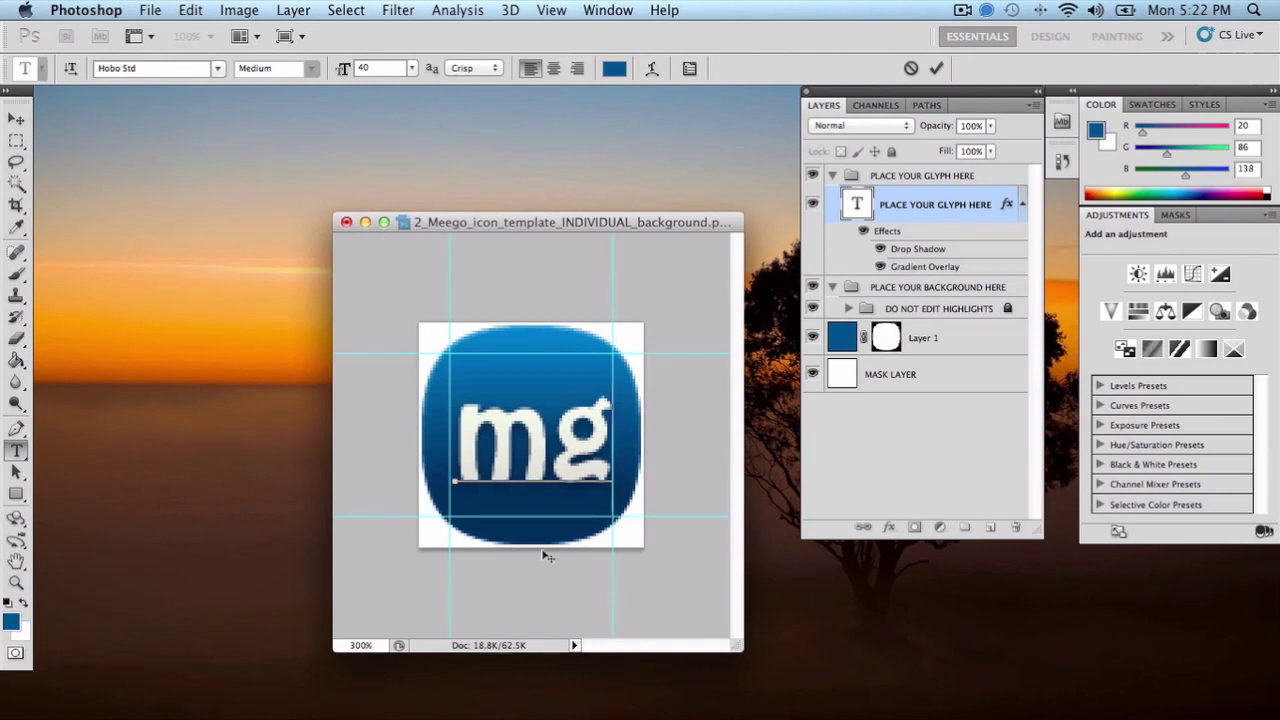
left_click_drag(537, 605, 535, 598)
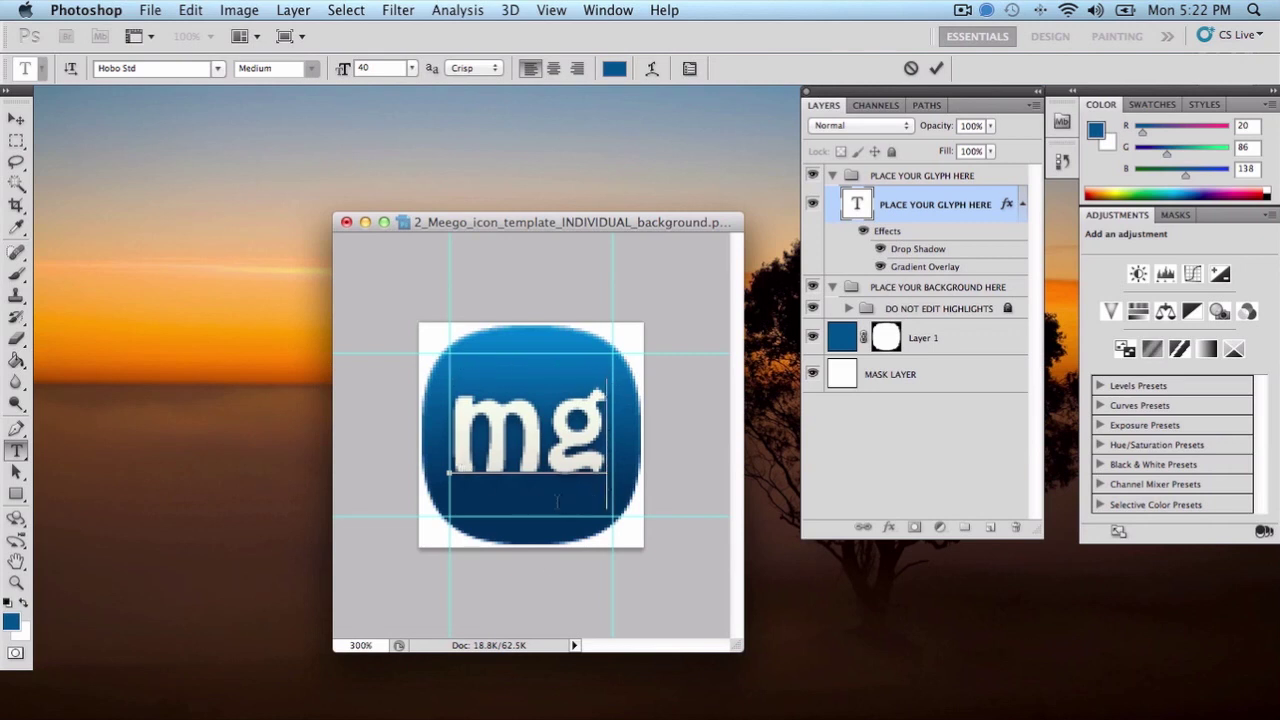
Resize the mg text to 44 pt and commit the text edit
double_click(545, 440)
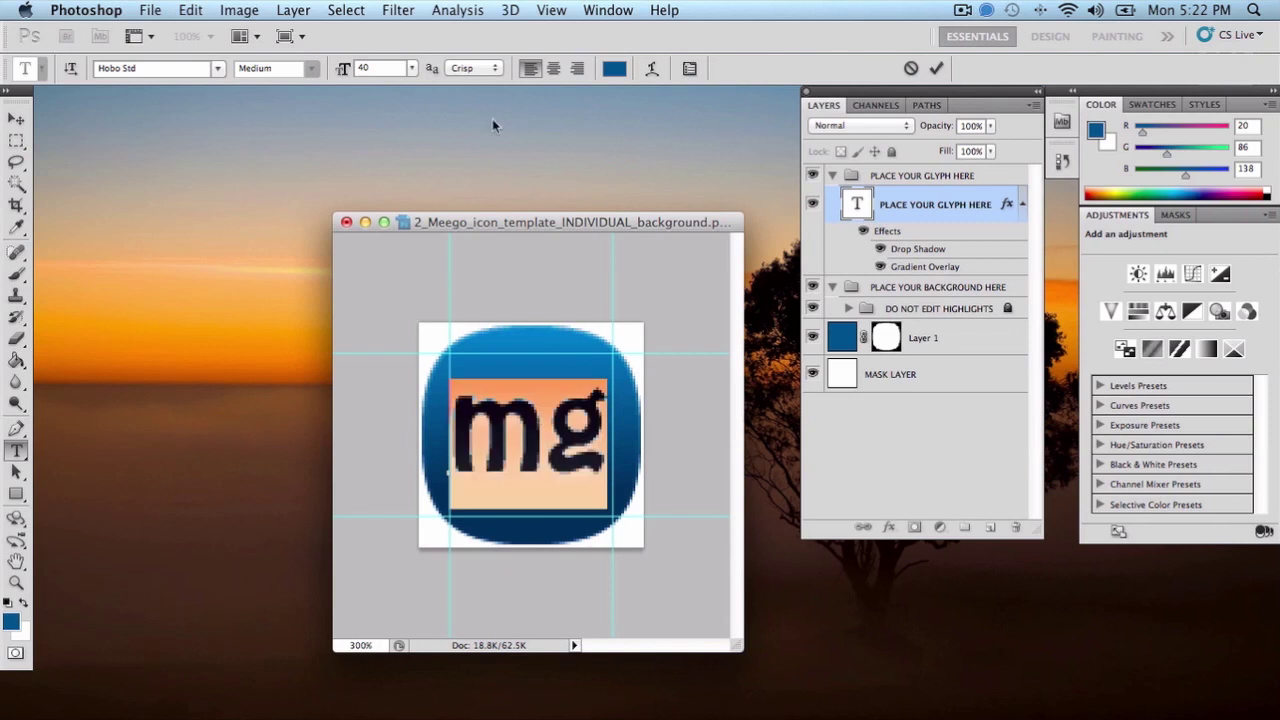
left_click(408, 70)
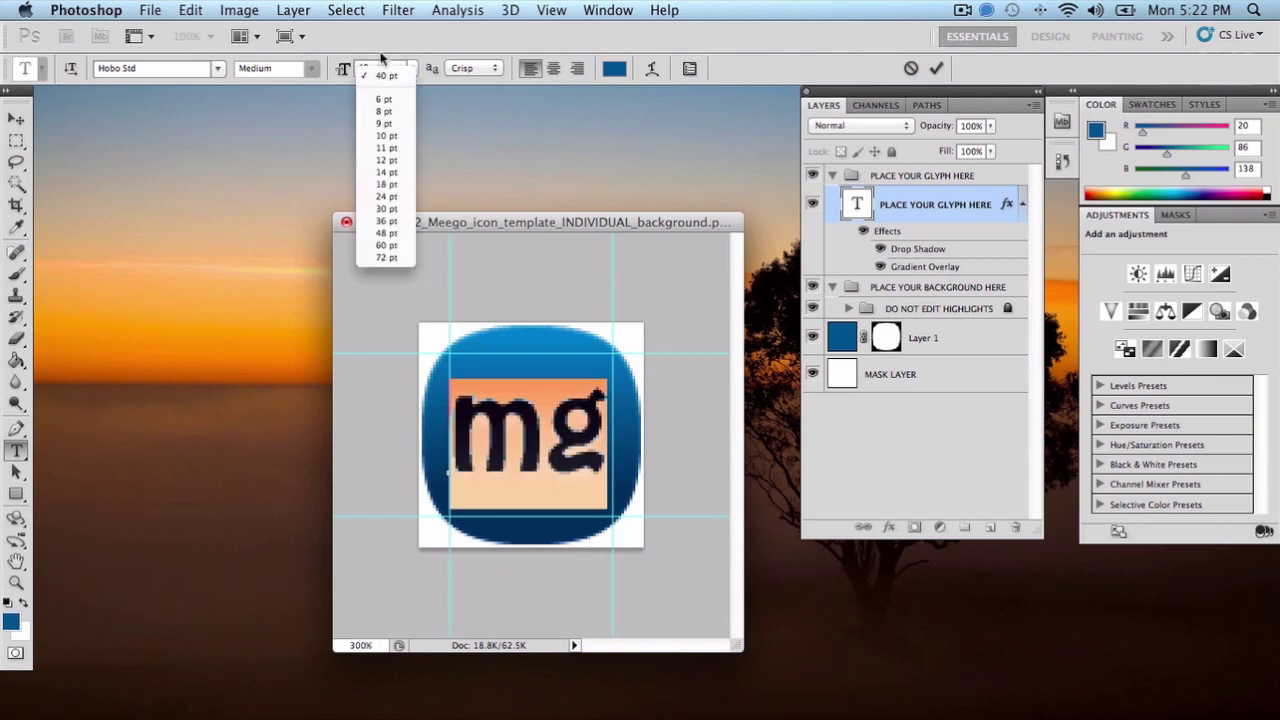
left_click(380, 58)
left_click(368, 63)
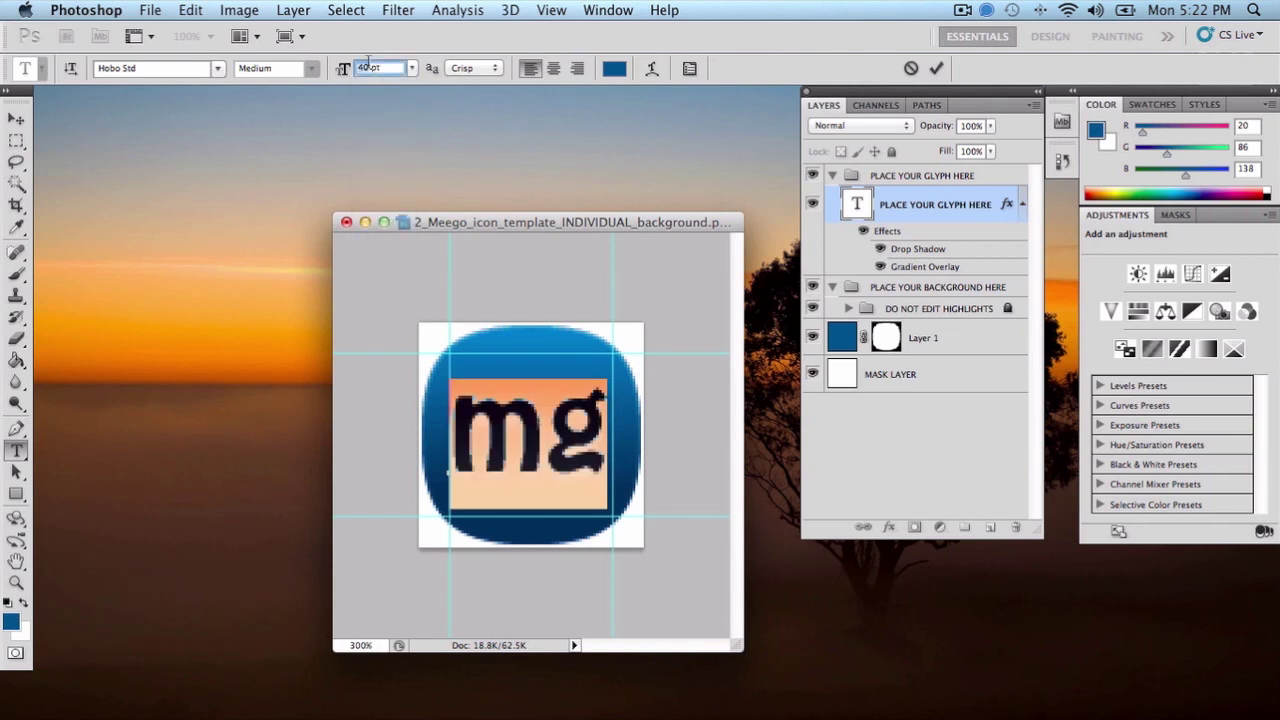
type("44")
key("Return")
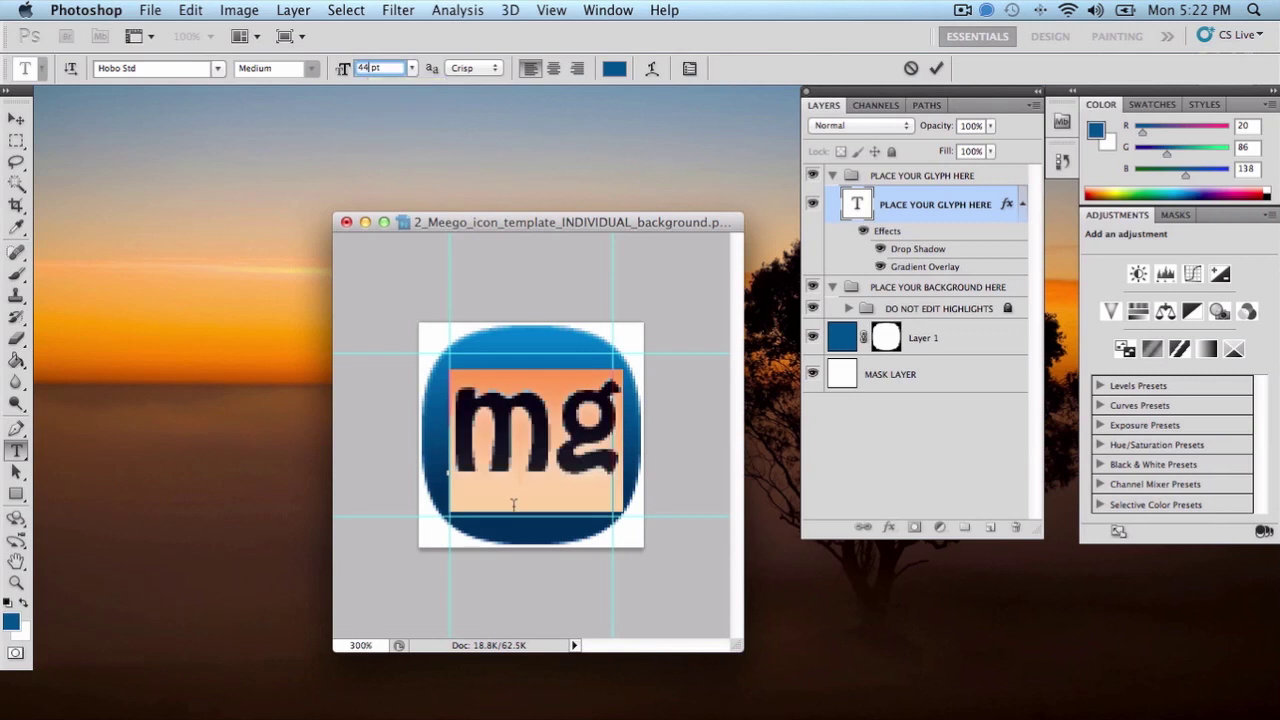
left_click(538, 481)
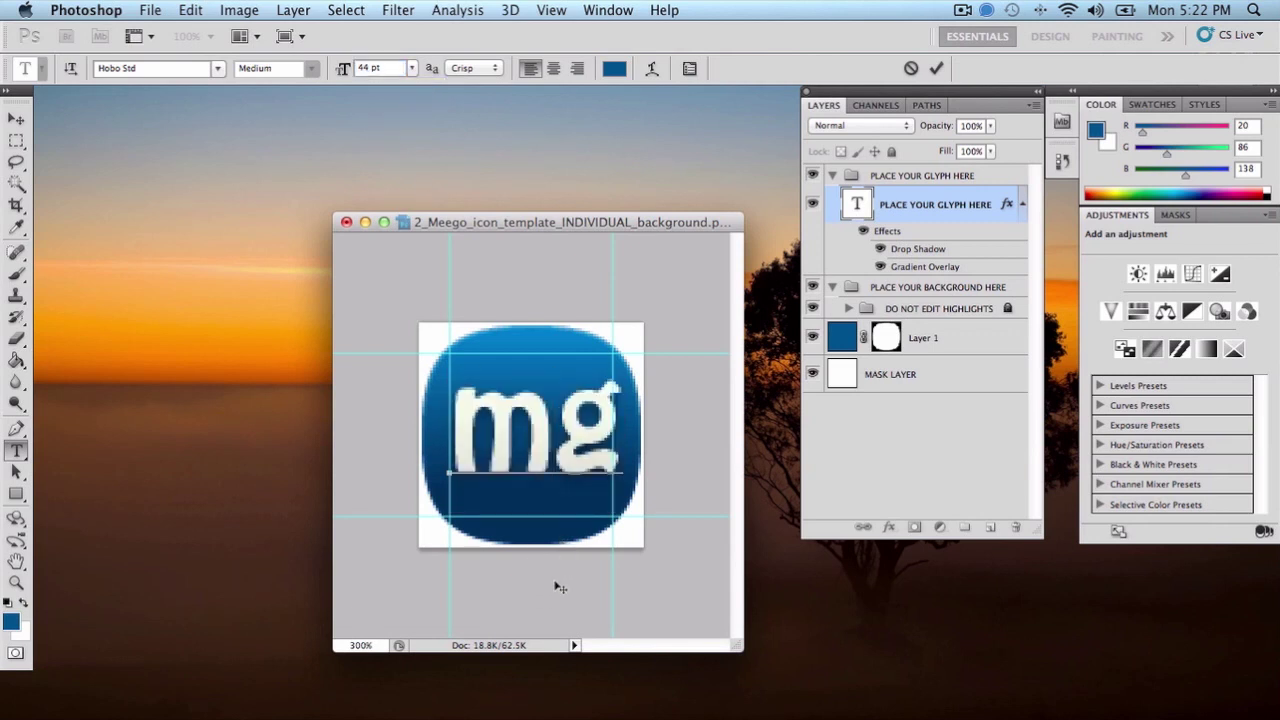
key("super+Down")
key("super+Down")
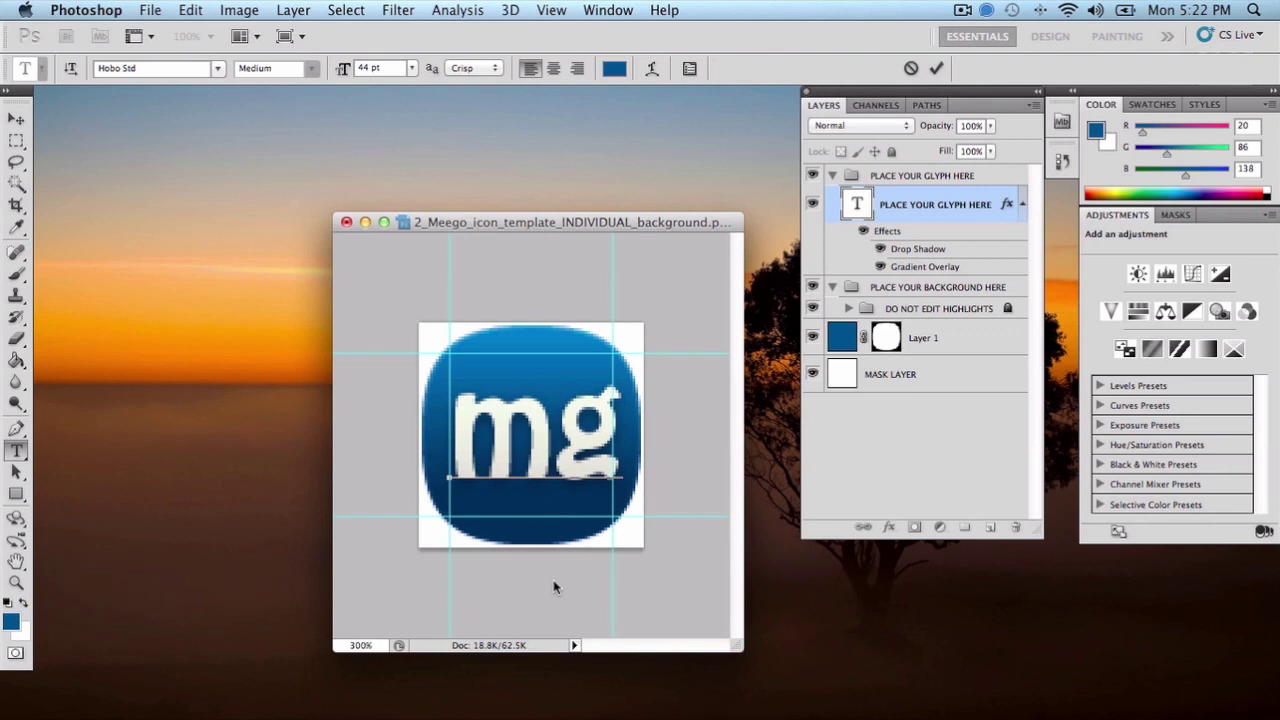
left_click(935, 70)
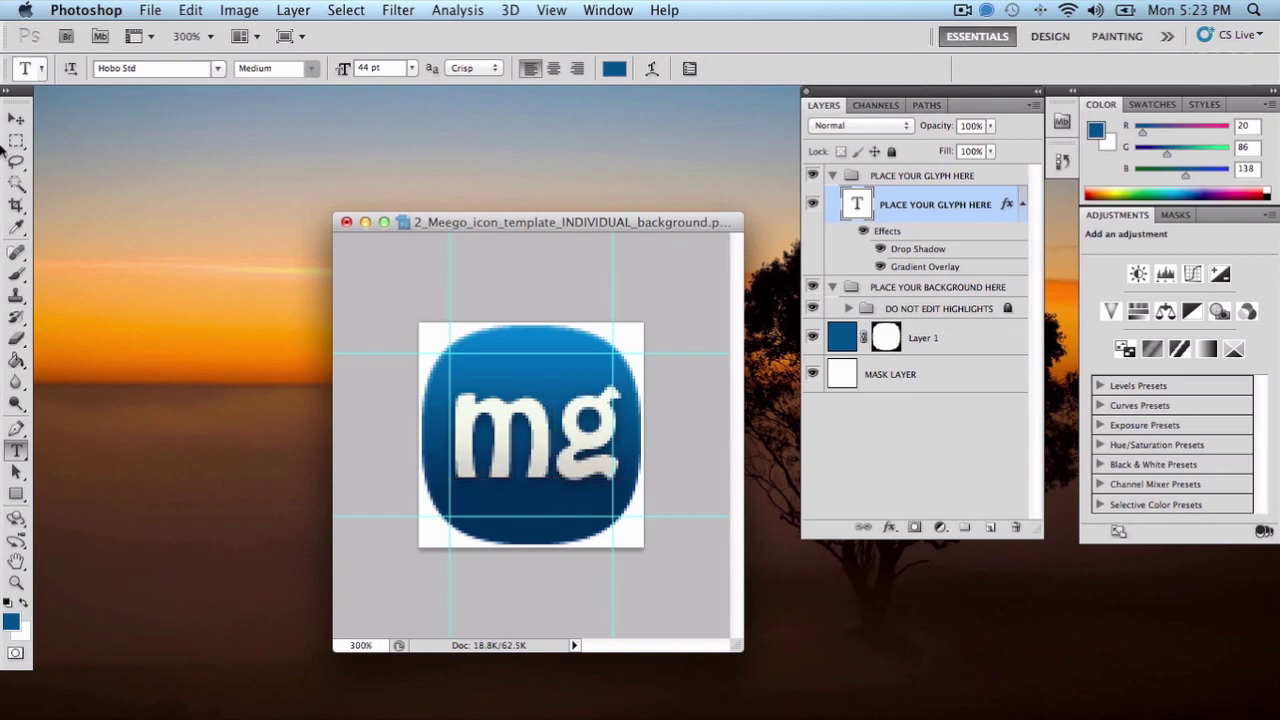
Nudge the mg glyph horizontally with the Move tool to centre it
left_click(16, 120)
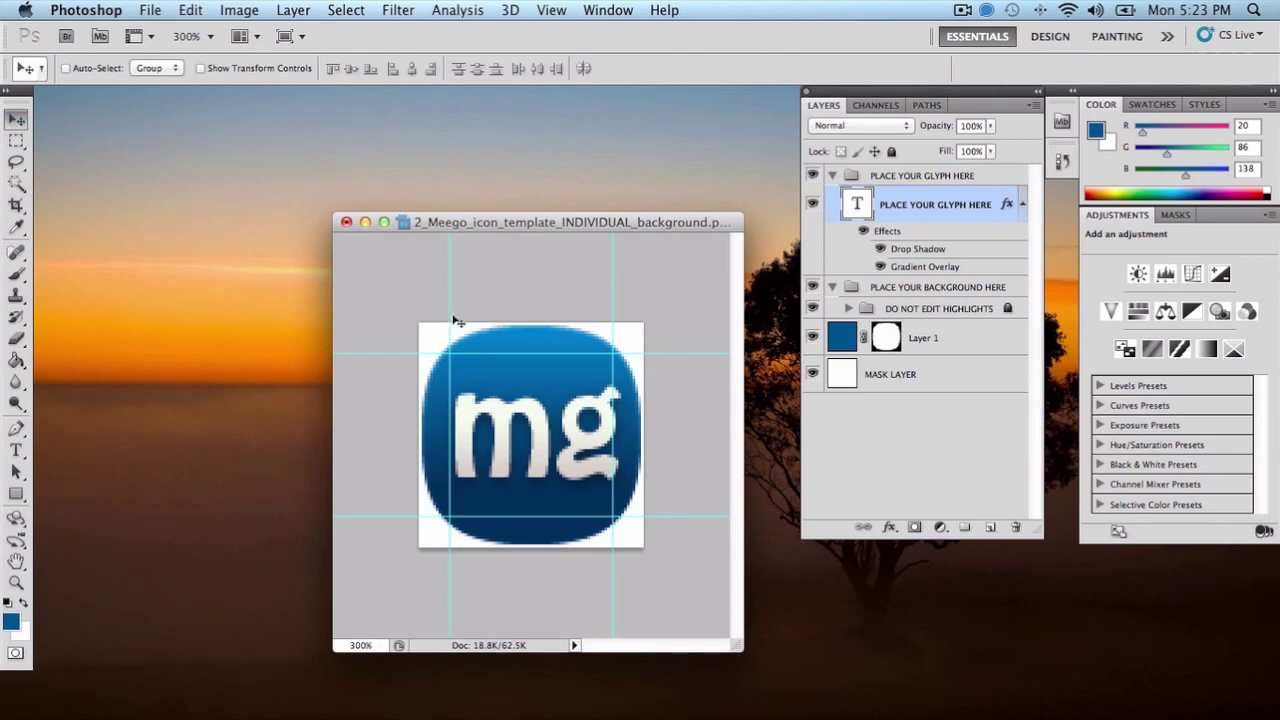
key("Left")
key("Left")
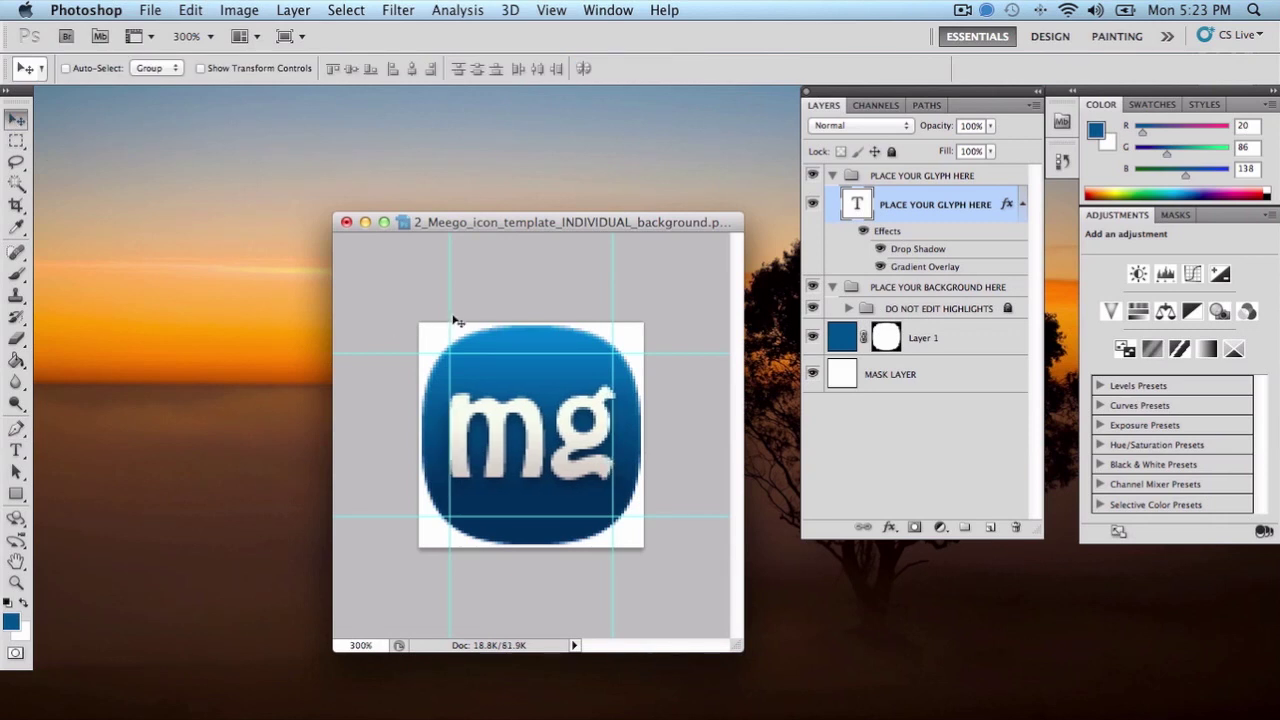
key("Right")
key("Left")
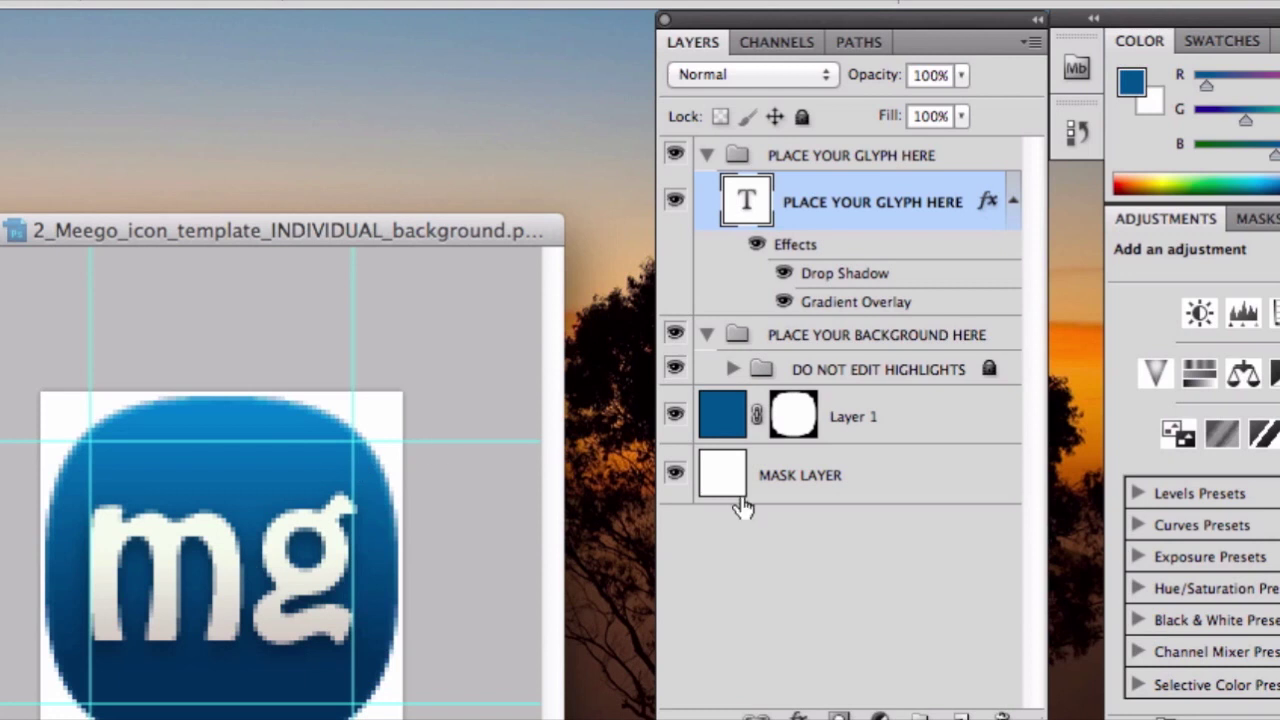
Select the MASK LAYER and hide it, leaving the icon's corners transparent
left_click(757, 558)
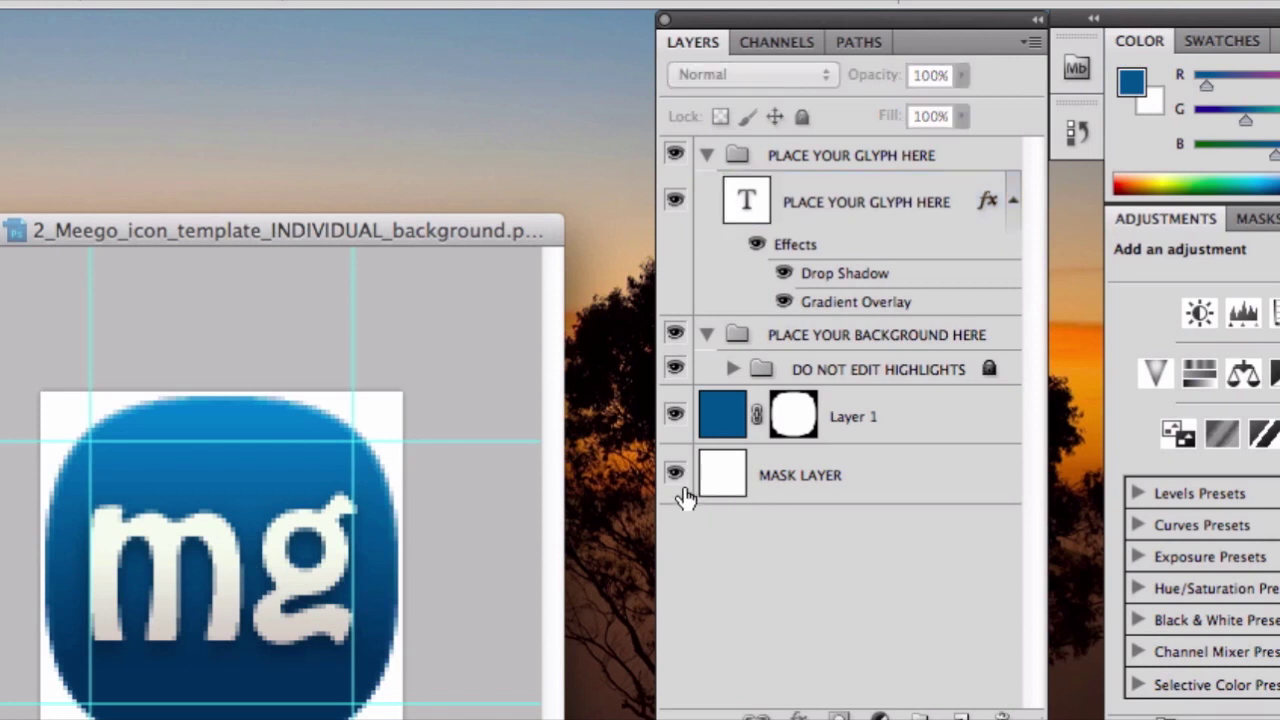
left_click(874, 492)
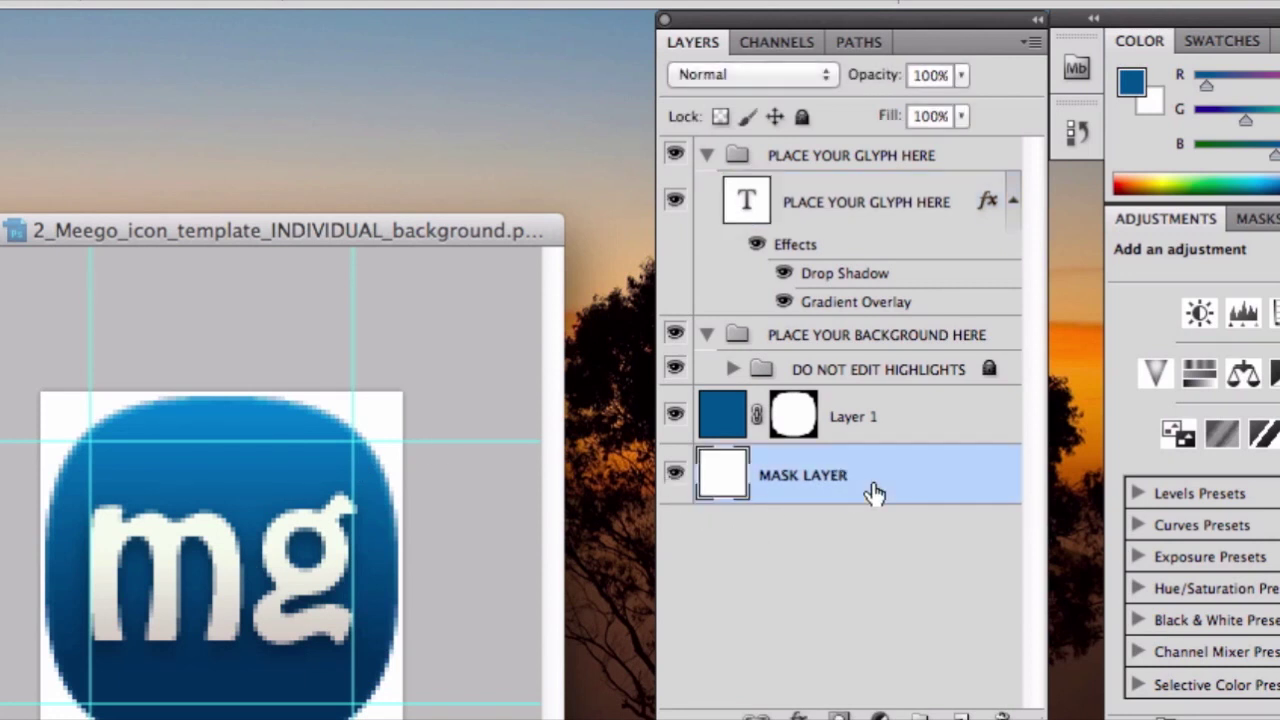
left_click(675, 479)
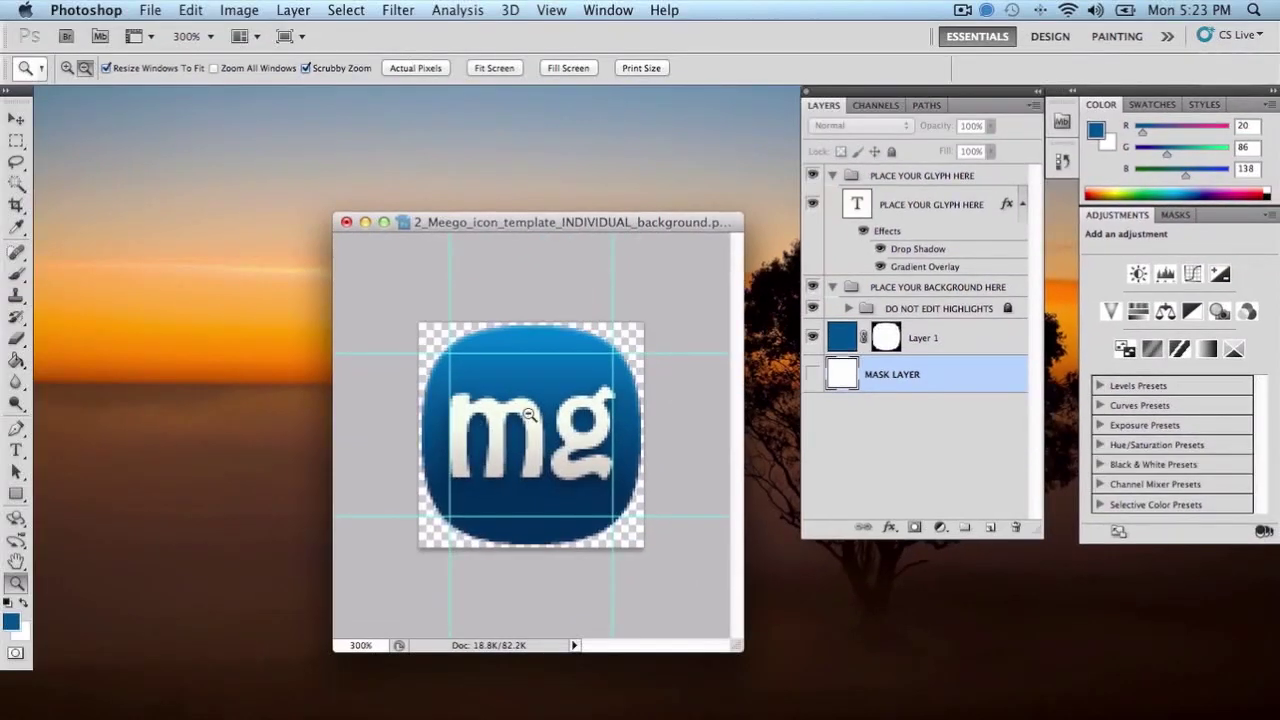
Zoom out to 100% and resize the document window to fit the icon
left_click(525, 414, "alt")
left_click(420, 320, "alt")
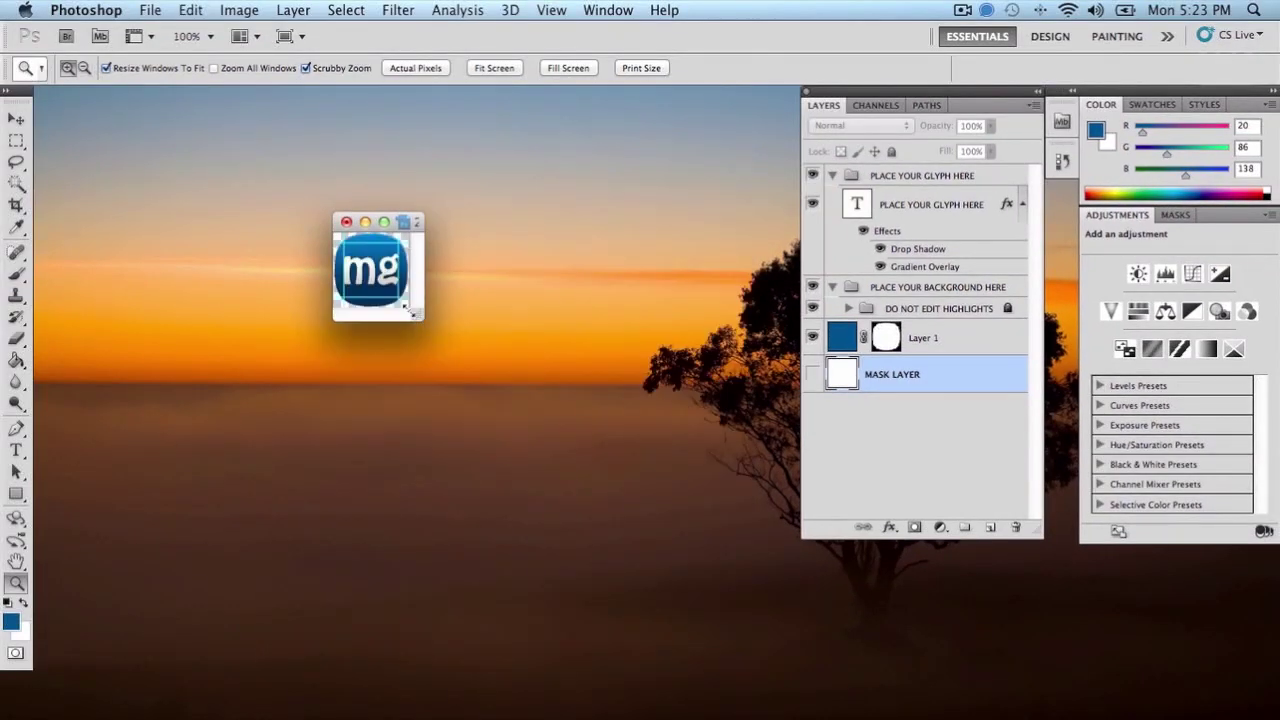
left_click_drag(418, 316, 586, 455)
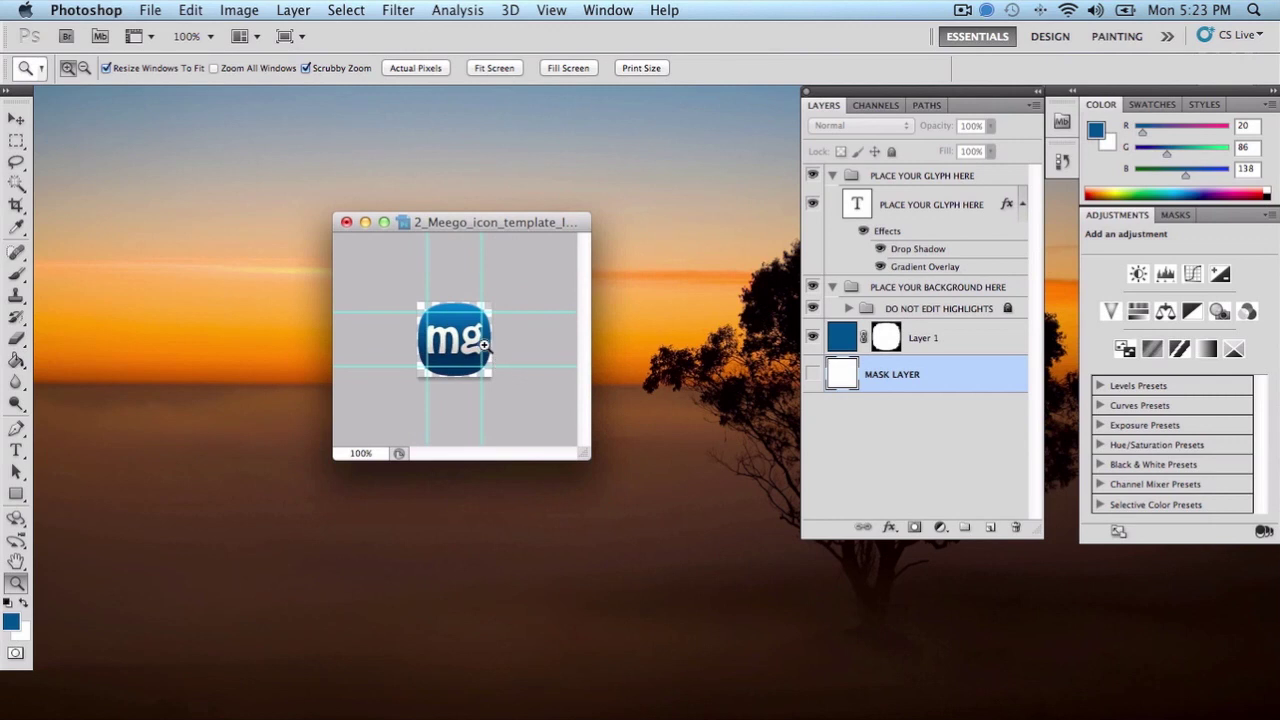
left_click(157, 12)
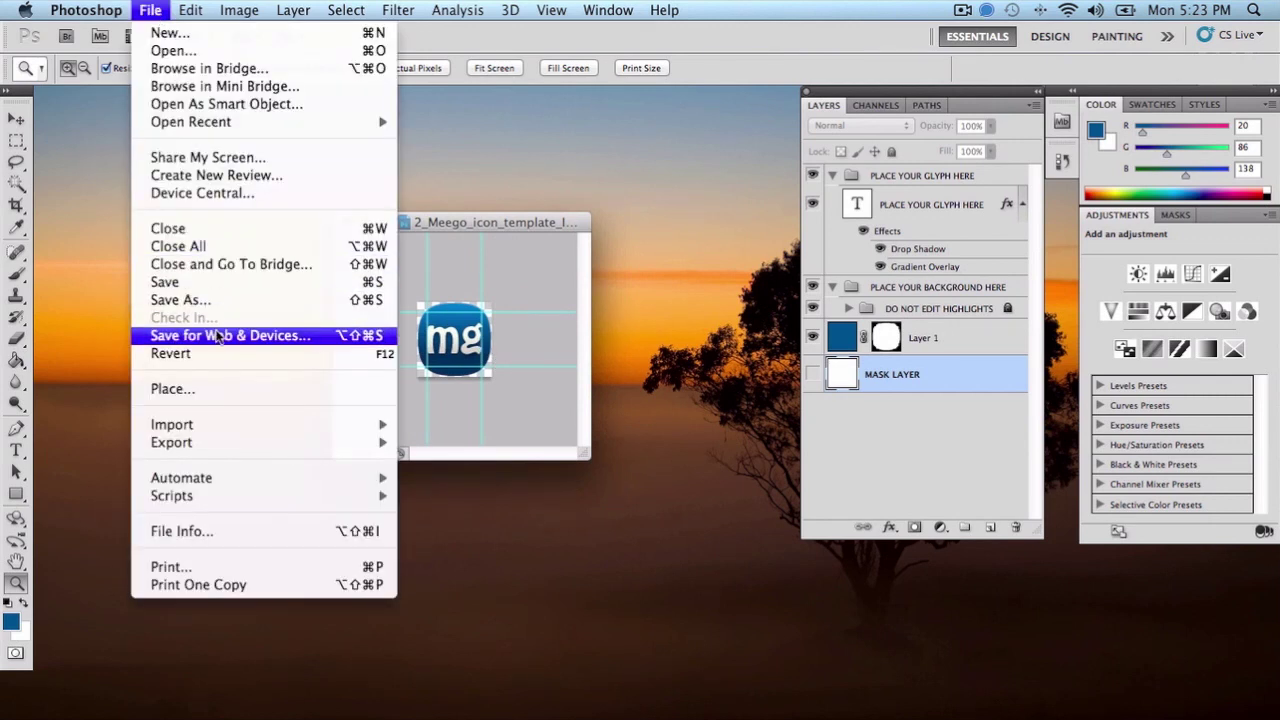
Save for Web as PNG-24, naming the file 'mg twitter' in Documents
left_click(217, 337)
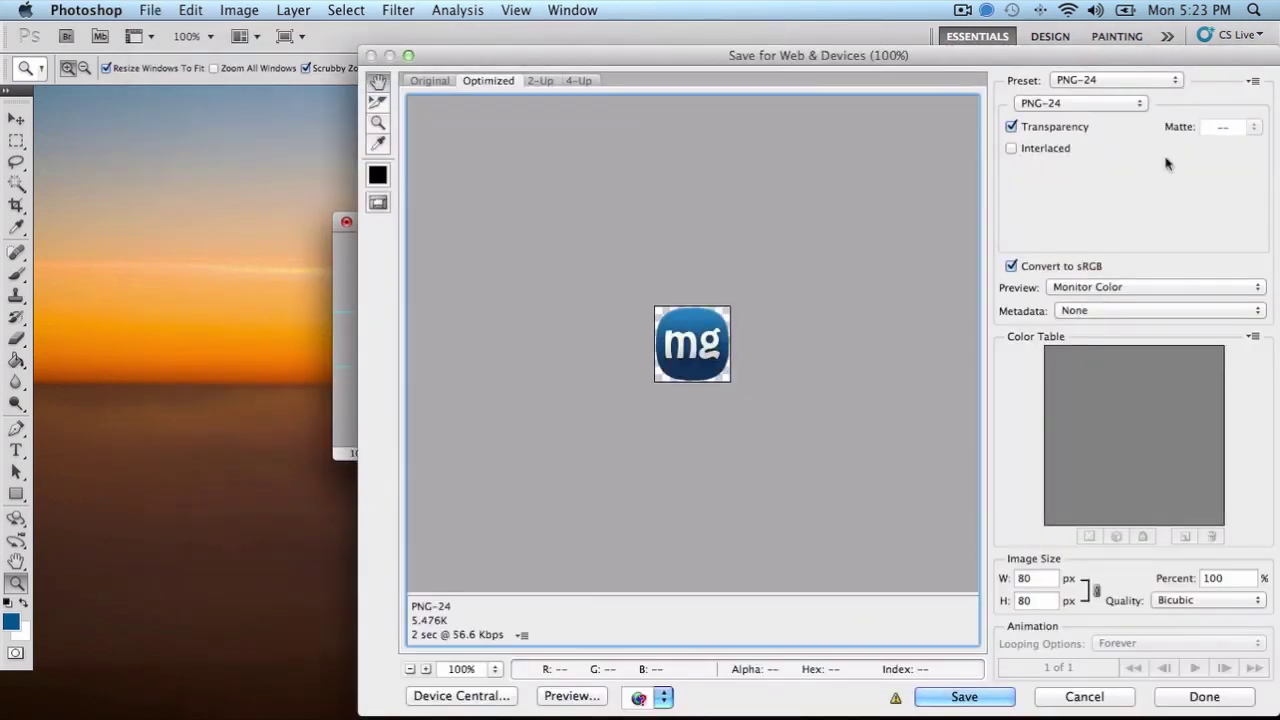
left_click(966, 697)
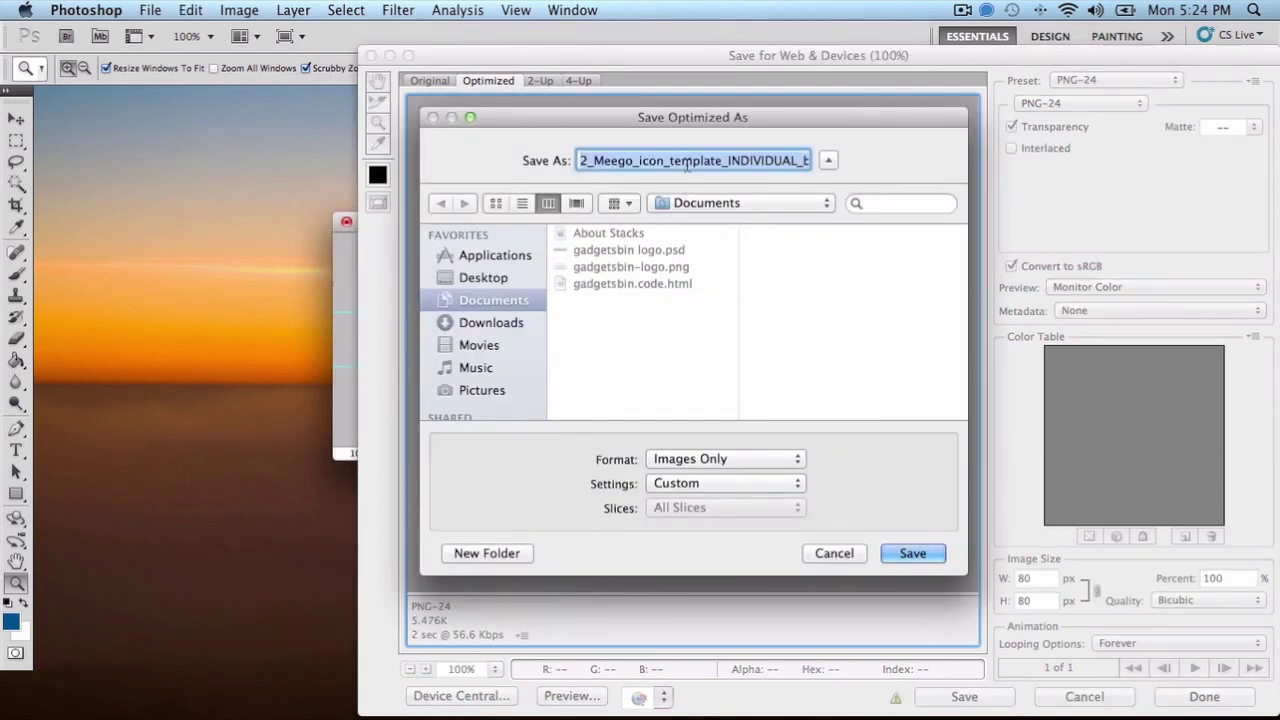
type("mg")
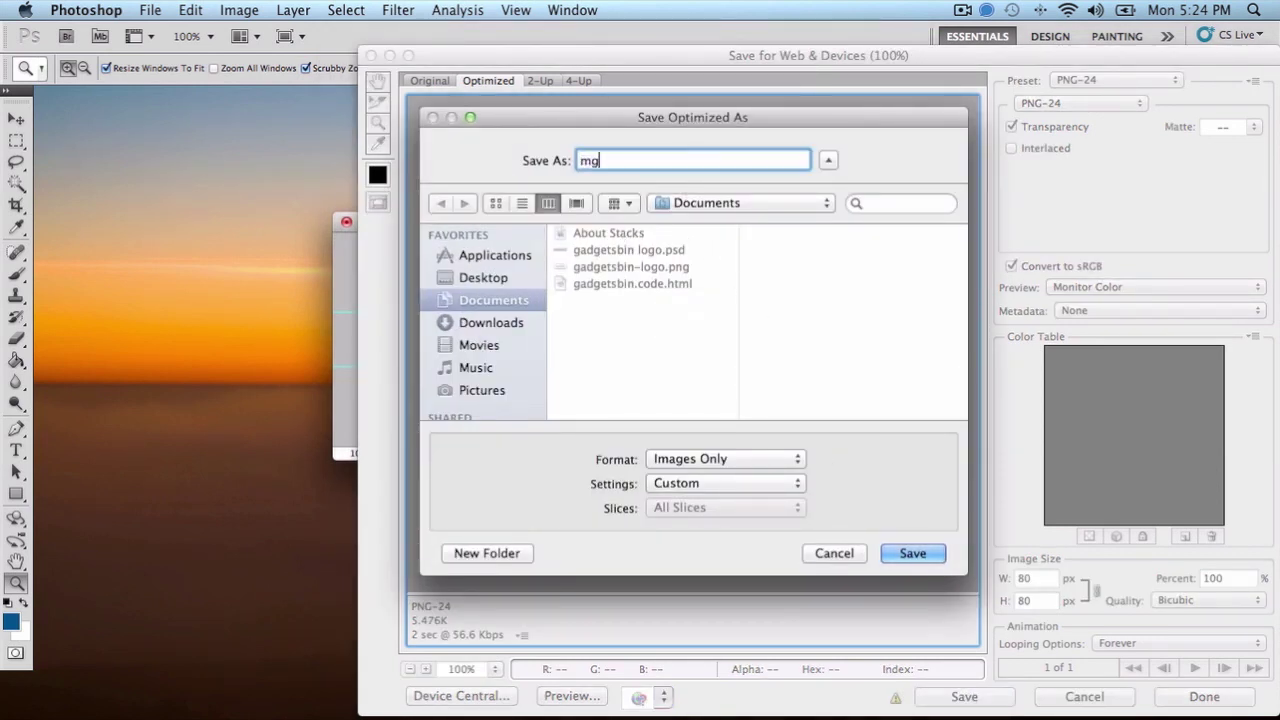
type(" twitter")
left_click(912, 554)
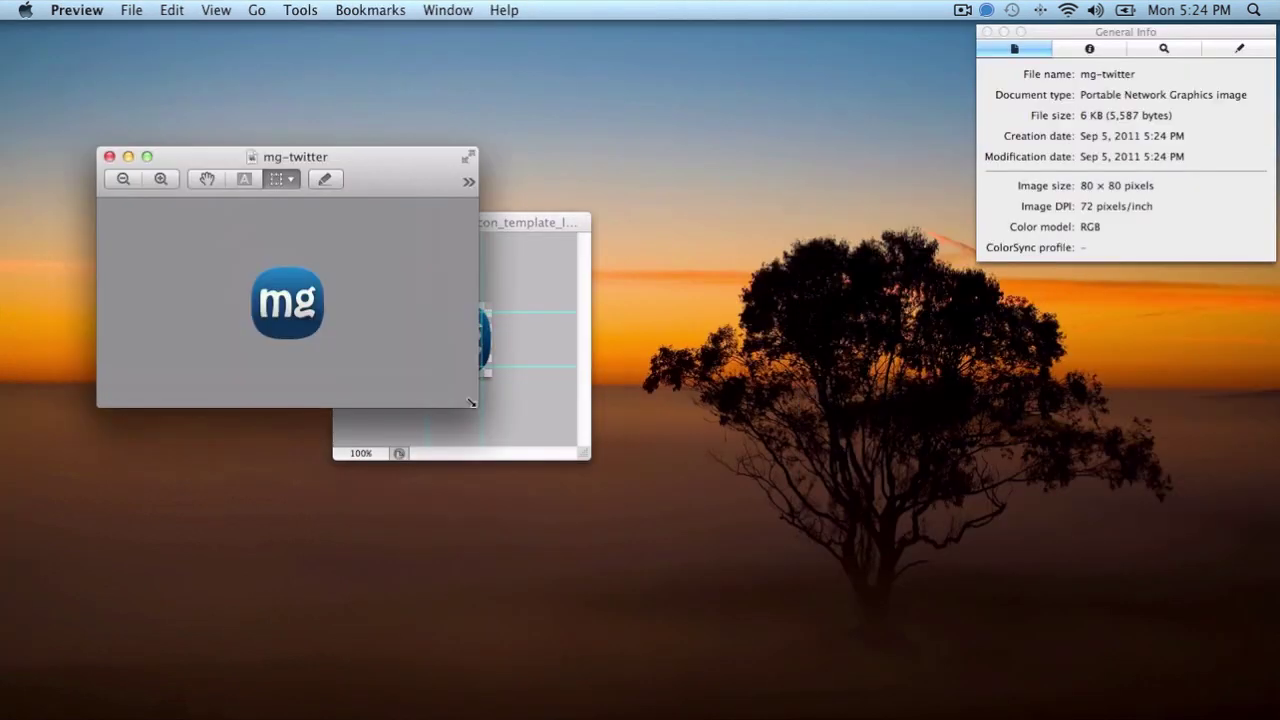
Enlarge the Preview window showing the 80 × 80 mg-twitter PNG
left_click_drag(474, 407, 656, 548)
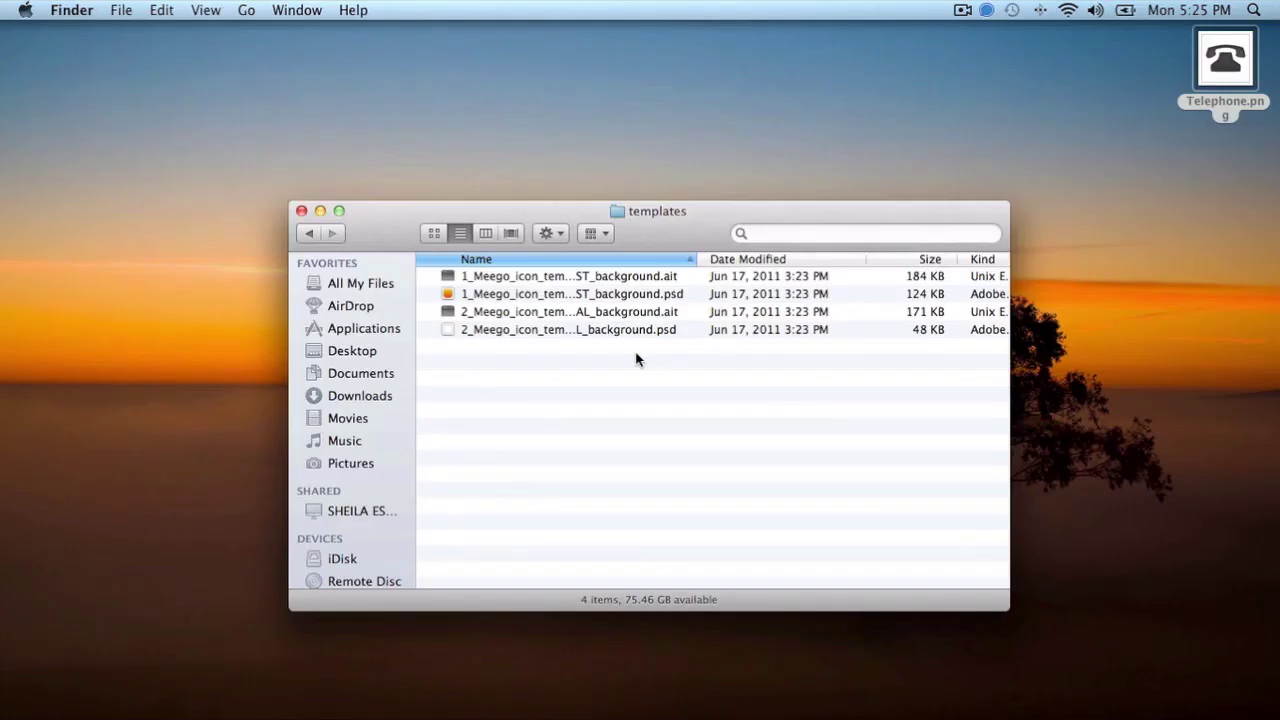
Widen Finder's Name column and open 2_Meego_icon_template_INDIVIDUAL_background.psd, accepting the download warning
left_click_drag(696, 270, 775, 273)
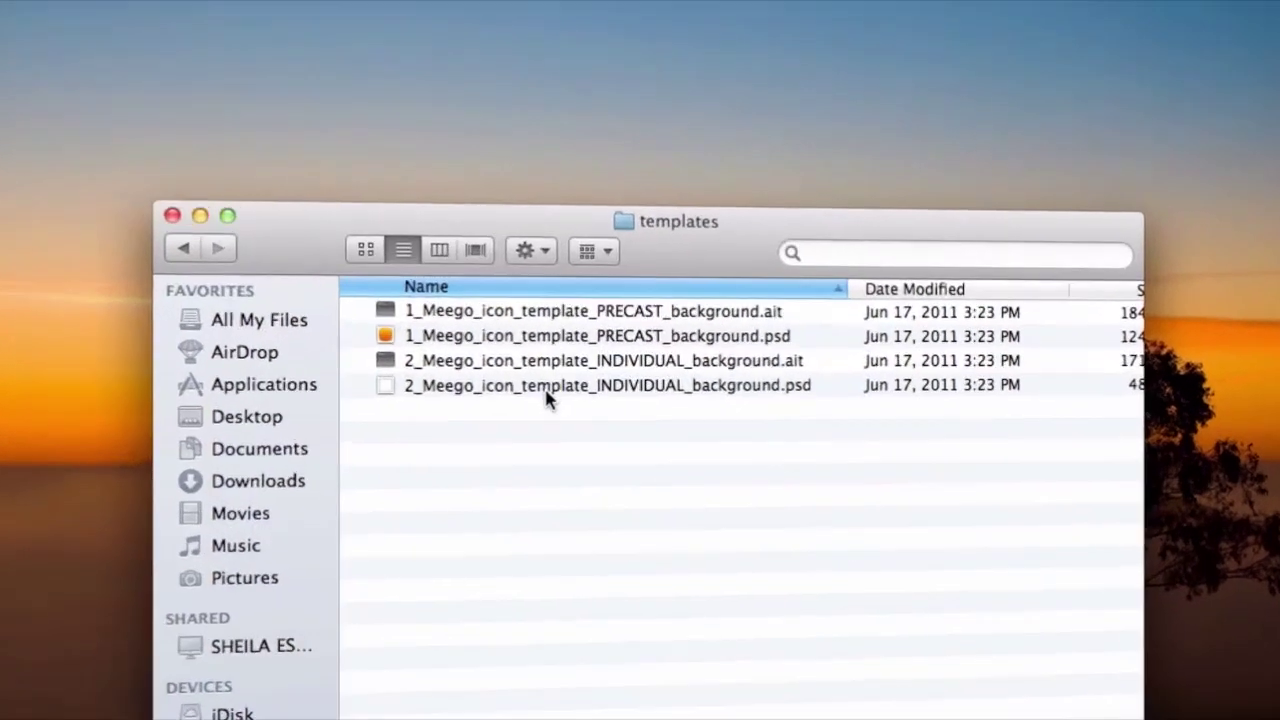
left_click(584, 435)
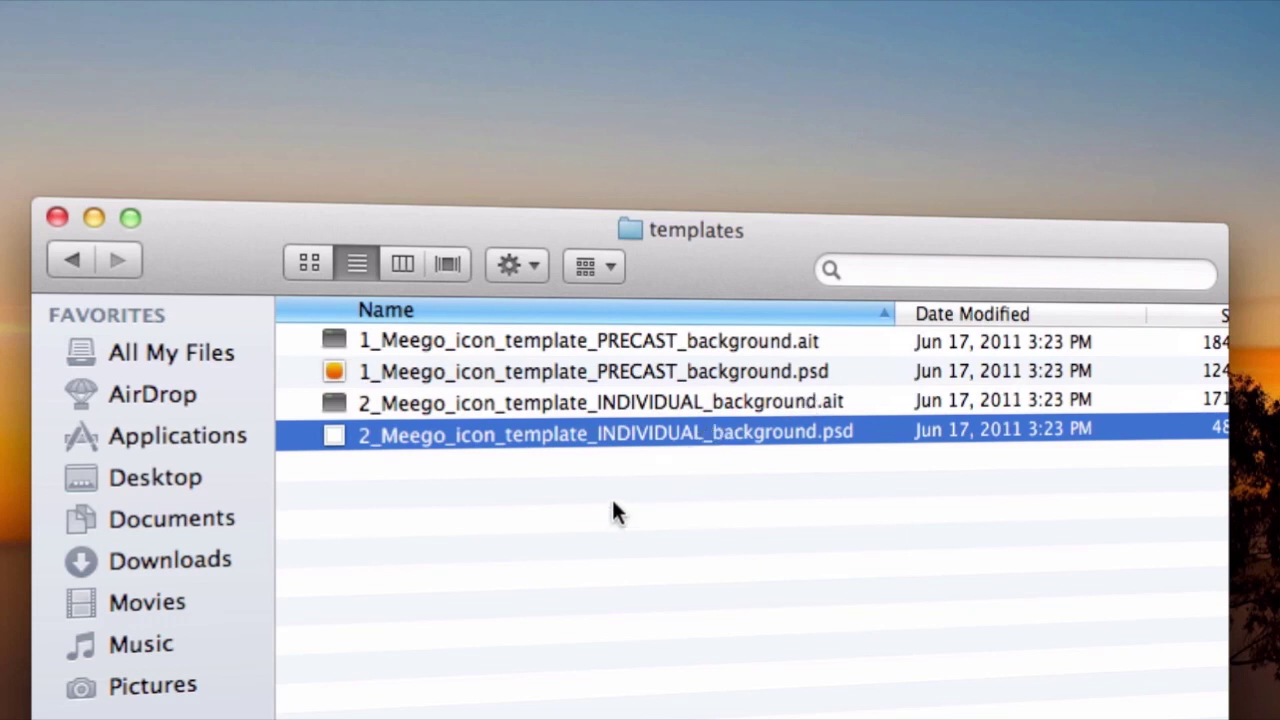
double_click(598, 437)
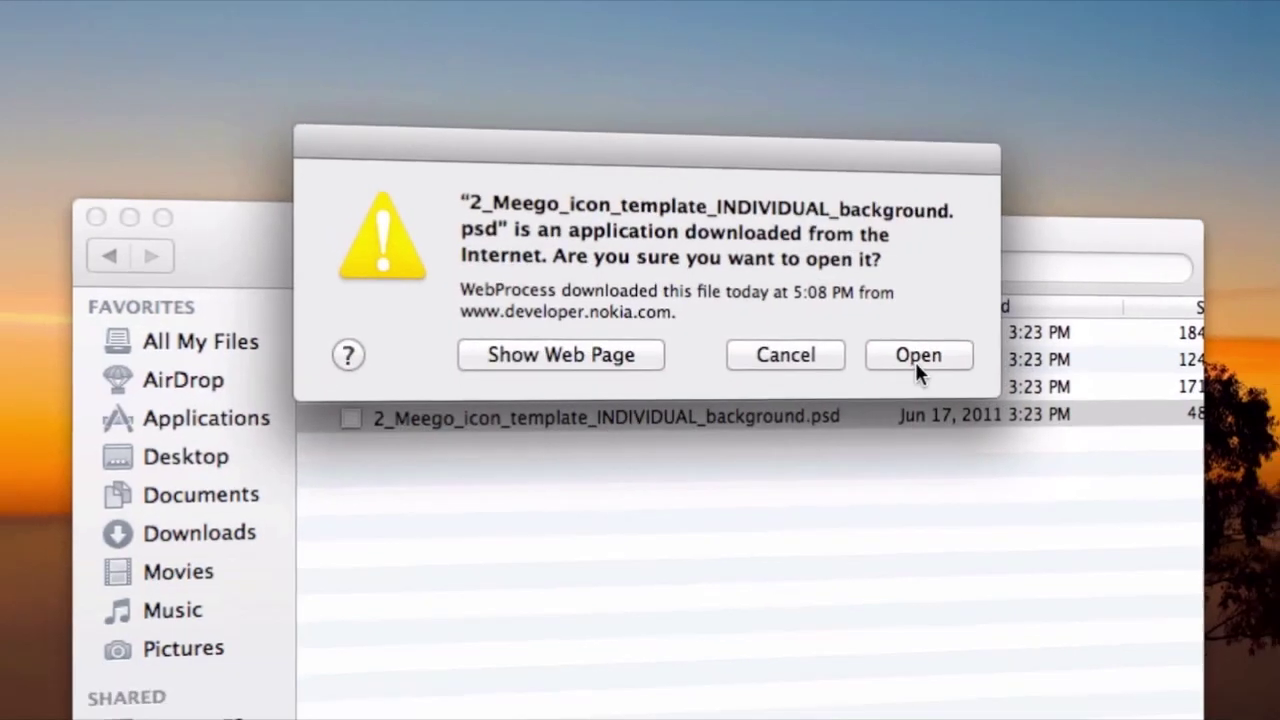
left_click(918, 362)
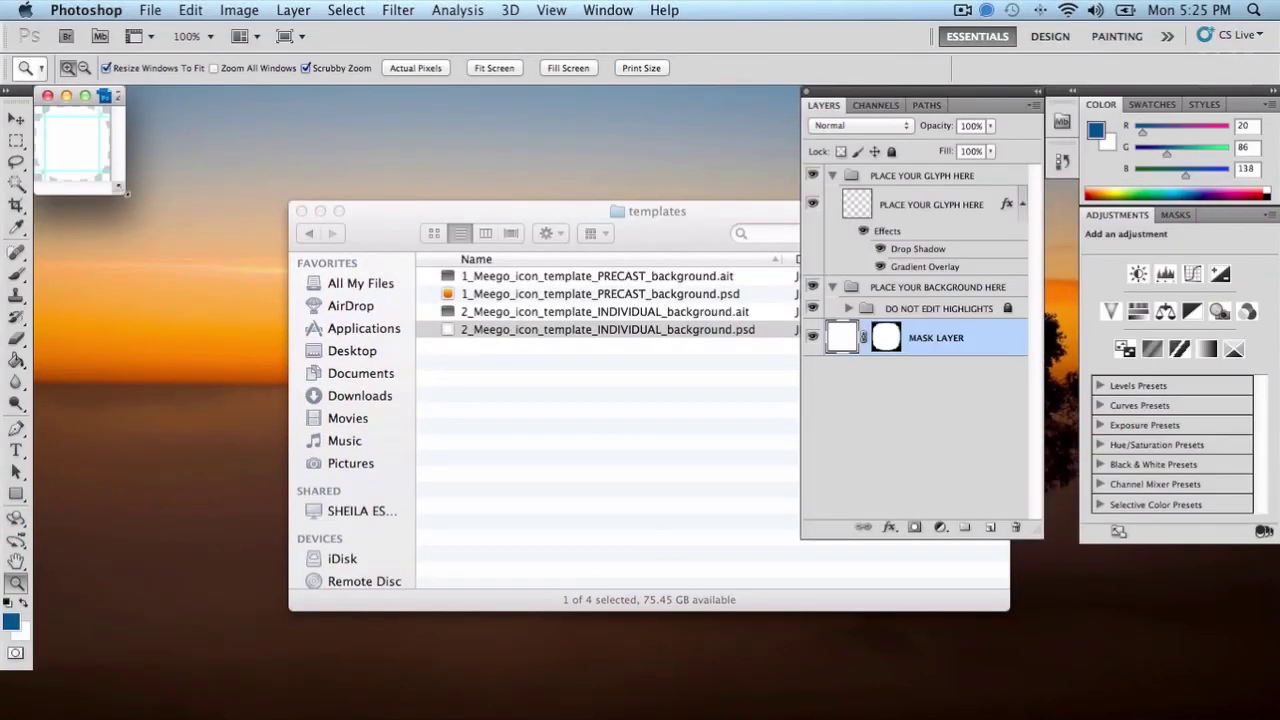
Show the template at 300% in an enlarged window and add empty Layer 1 above MASK LAYER
double_click(390, 208)
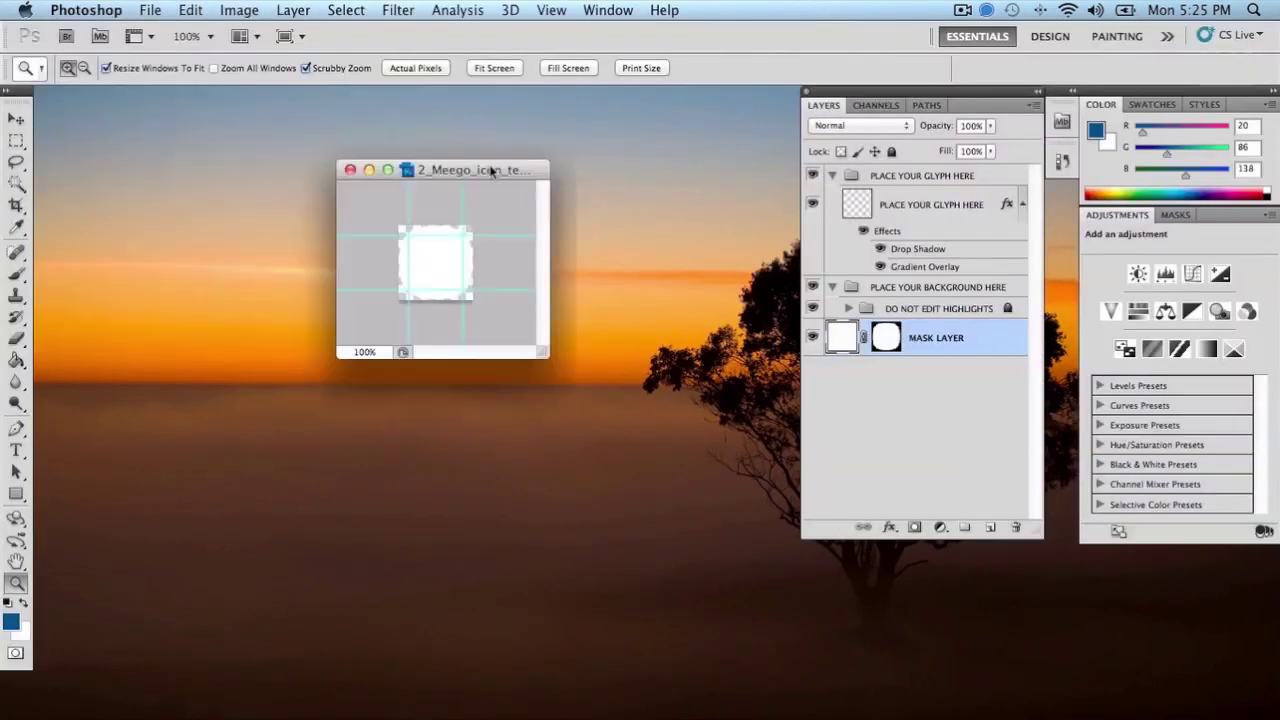
left_click_drag(183, 94, 472, 213)
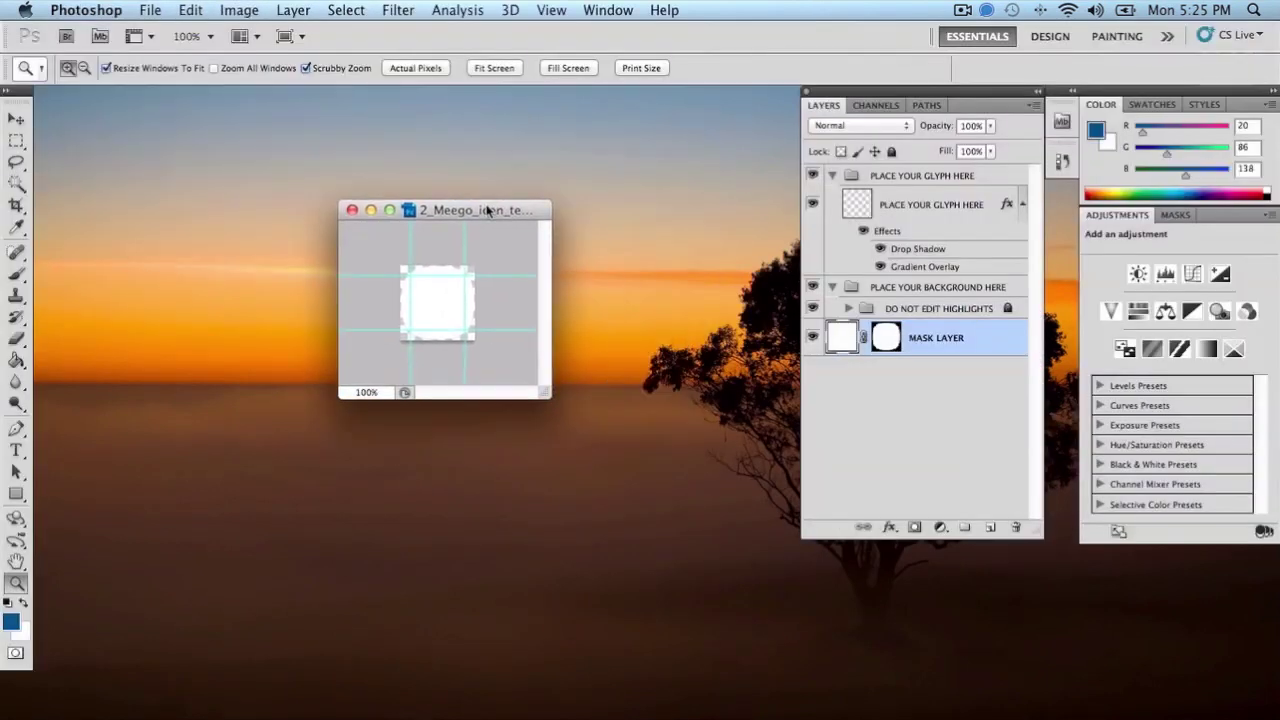
left_click(422, 297)
left_click(422, 297)
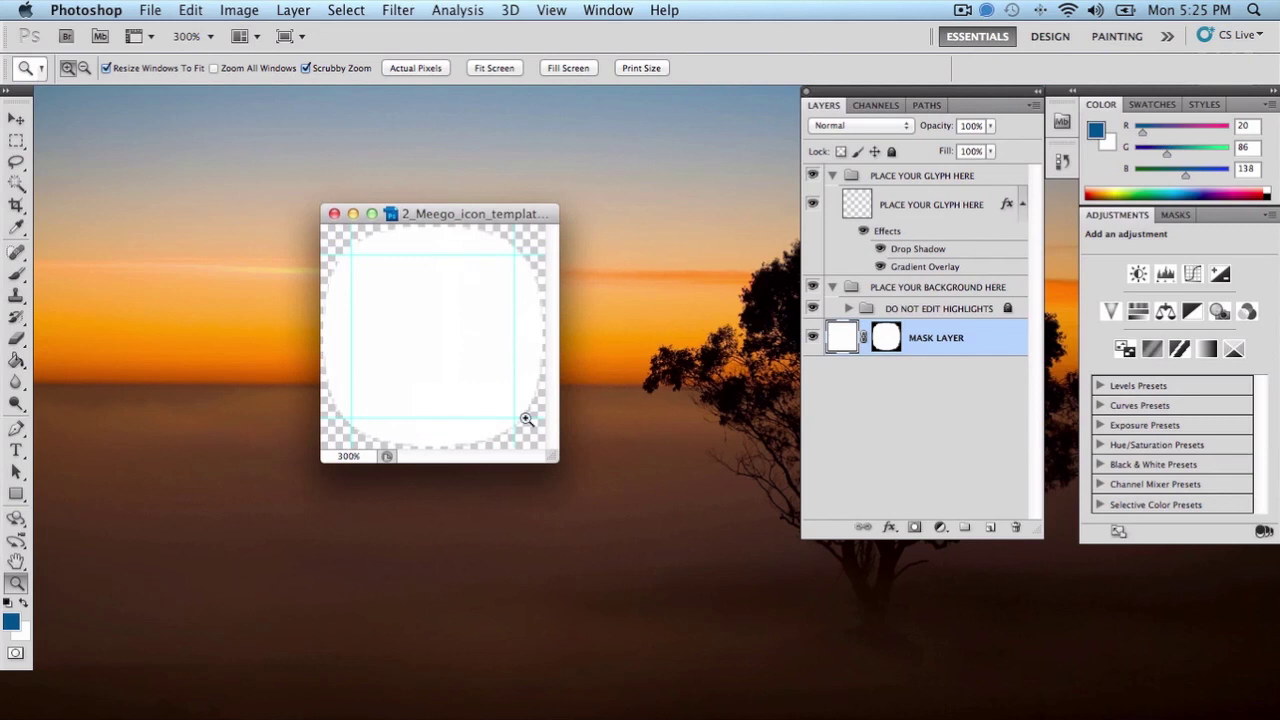
left_click_drag(570, 464, 649, 547)
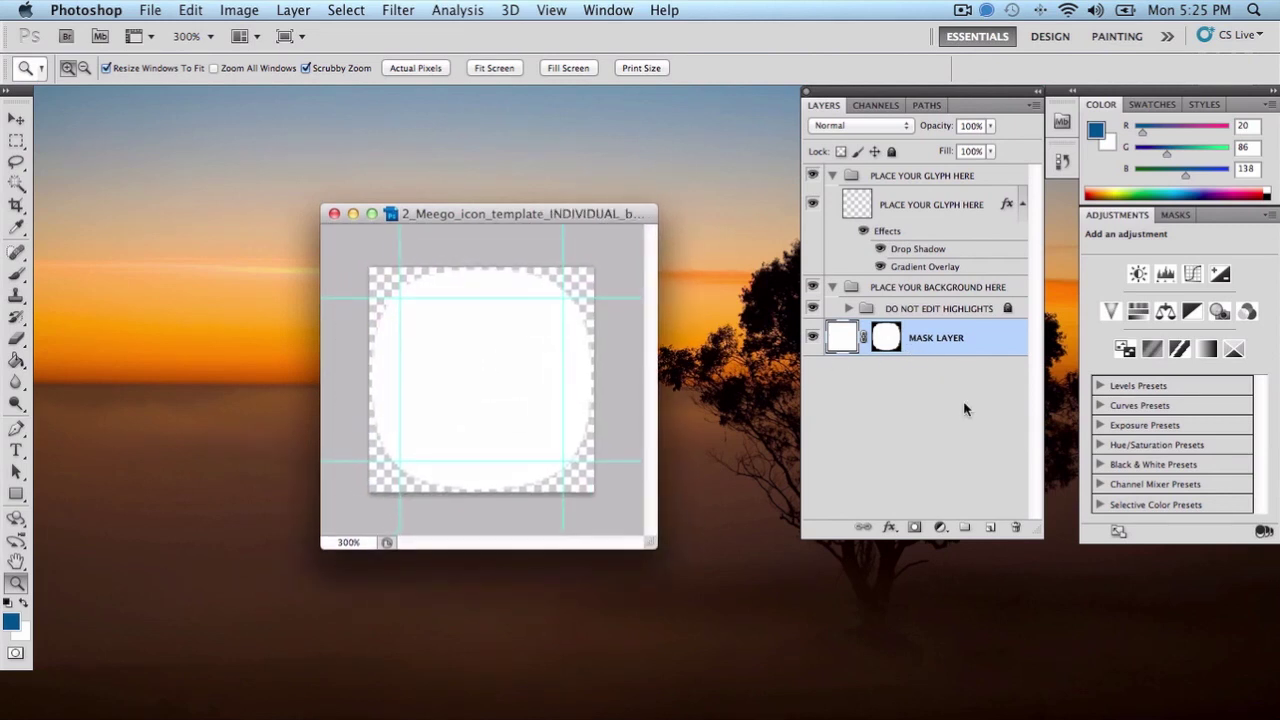
left_click(991, 530)
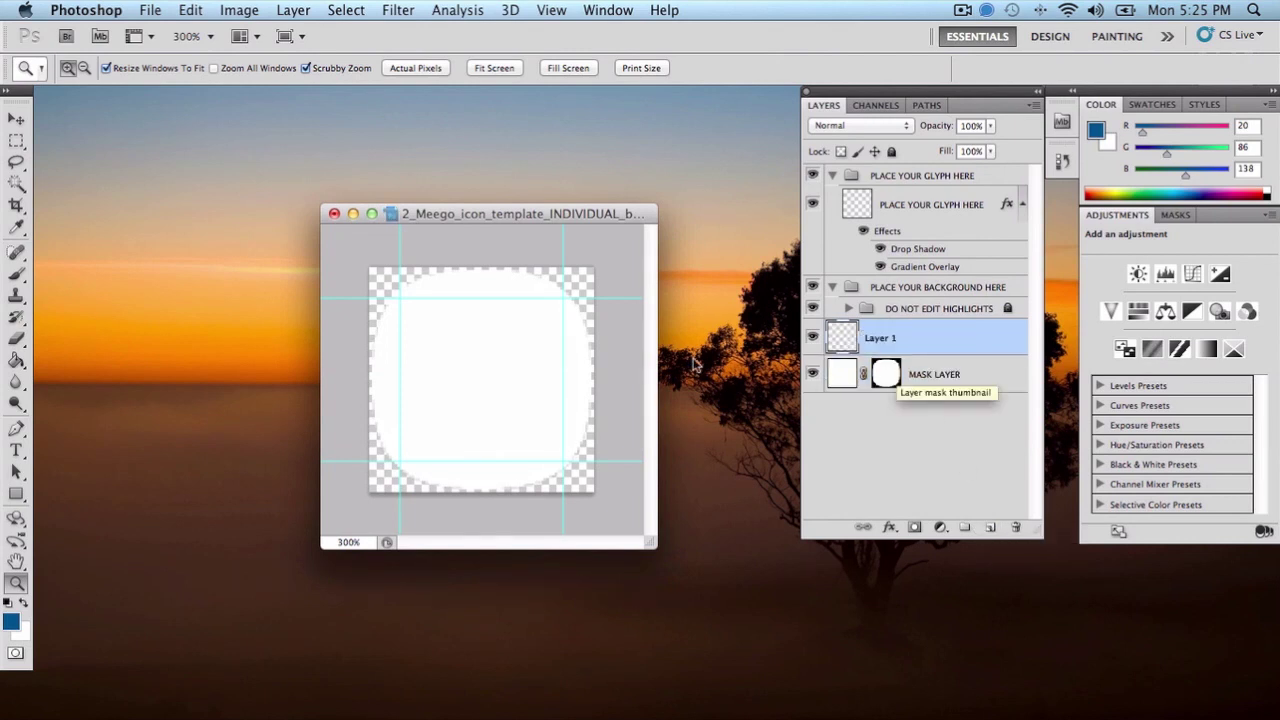
left_click(12, 622)
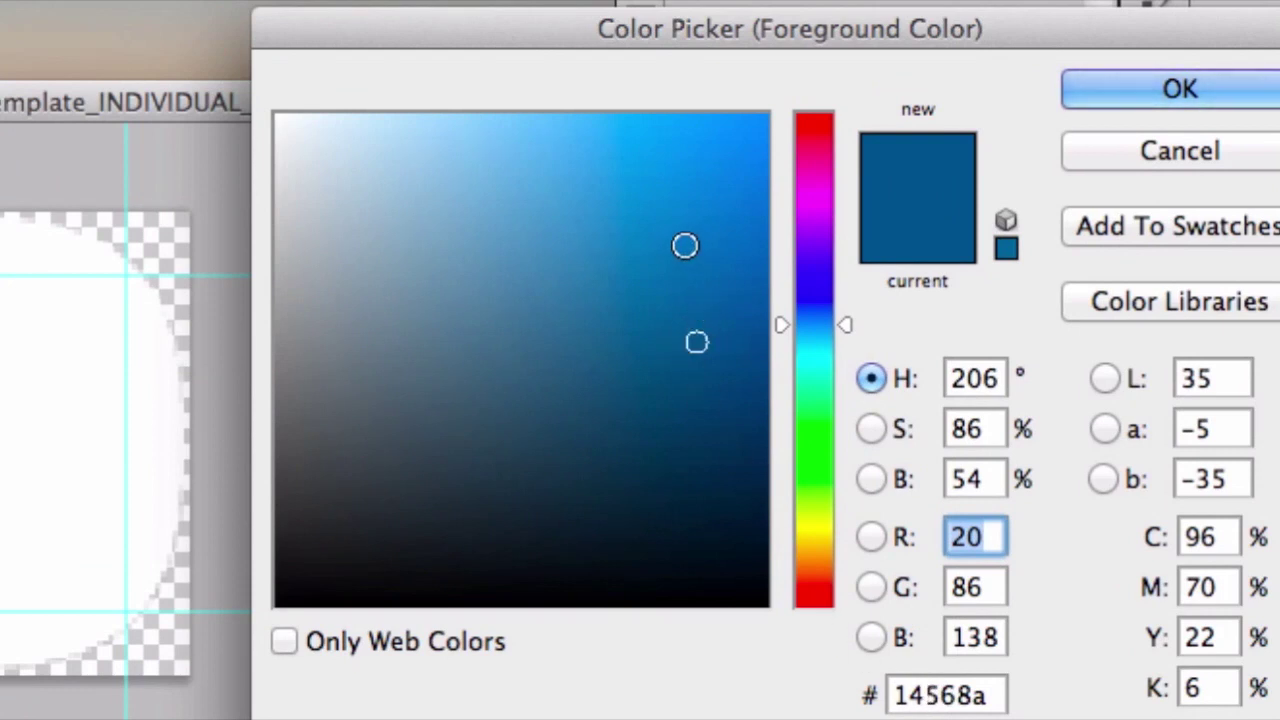
Set the foreground colour to magenta b520bb (R181 G32 B187)
left_click(685, 246)
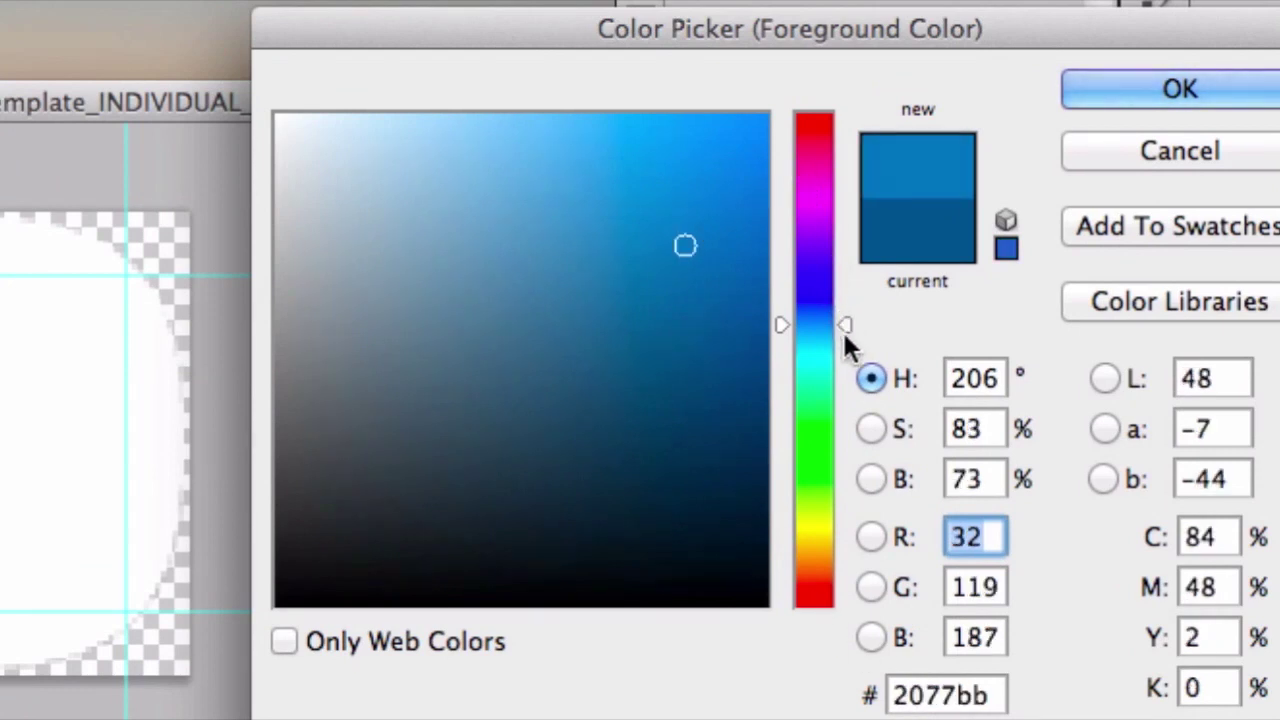
mouse_move(844, 338)
left_mouse_down()
mouse_move(831, 429)
mouse_move(816, 176)
mouse_move(821, 199)
left_mouse_up()
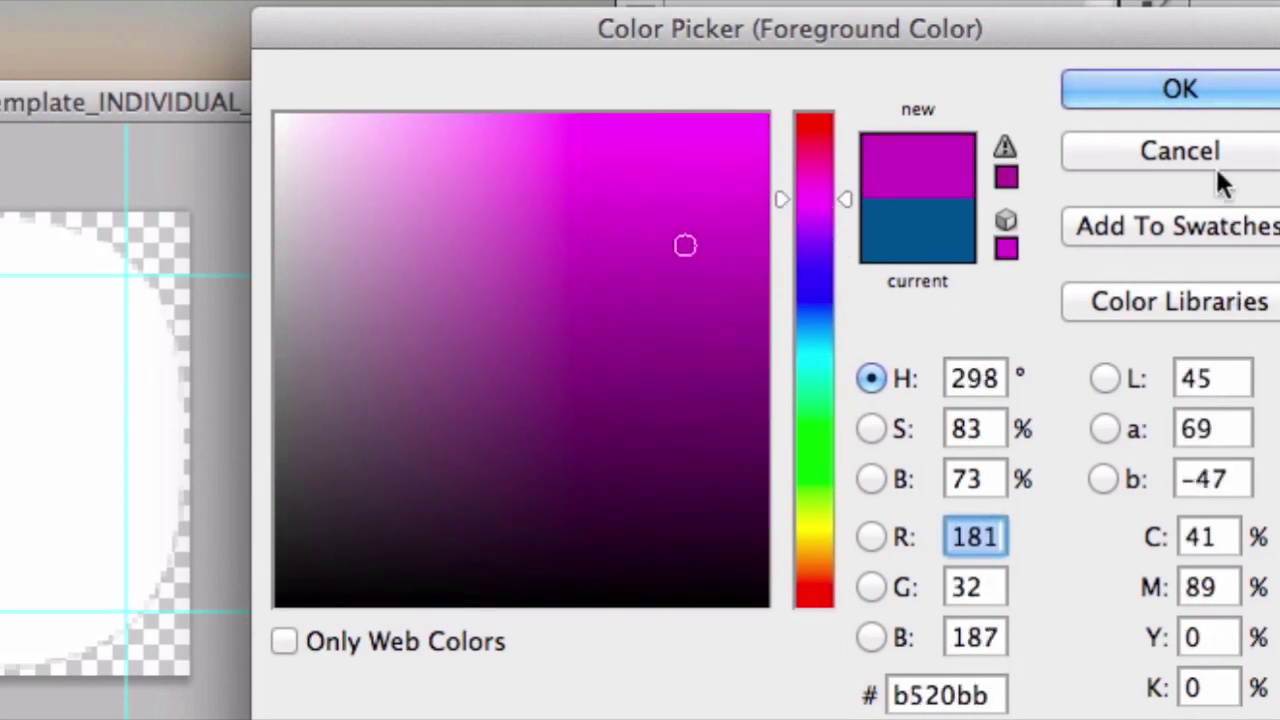
left_click(1162, 90)
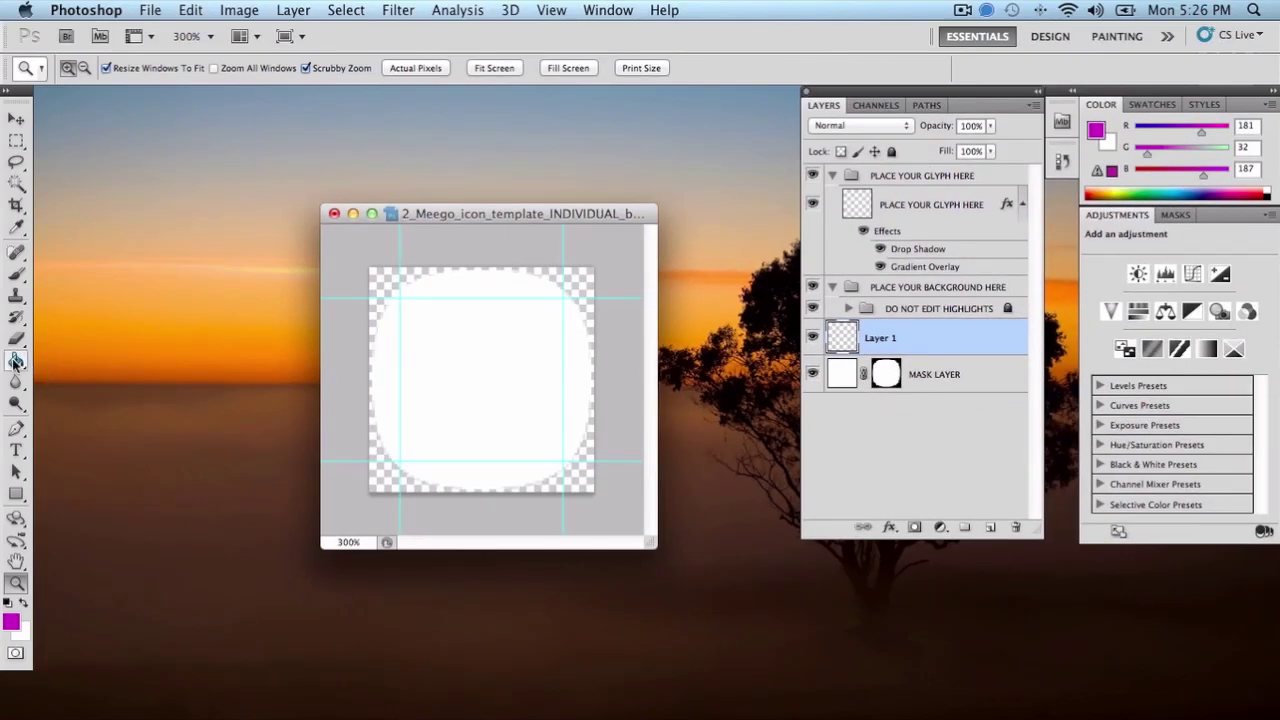
Paint-bucket Layer 1 magenta, move MASK LAYER's rounded mask onto it, then reveal the desktop
left_click(14, 362)
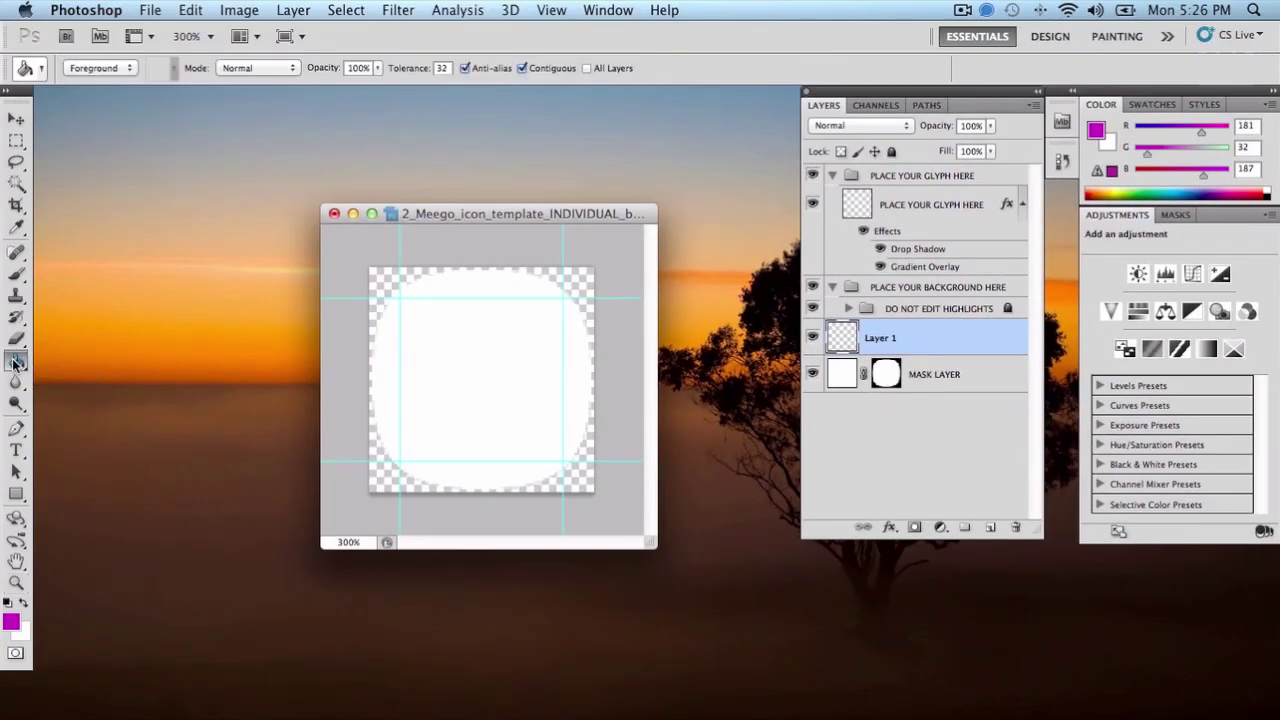
left_click(452, 339)
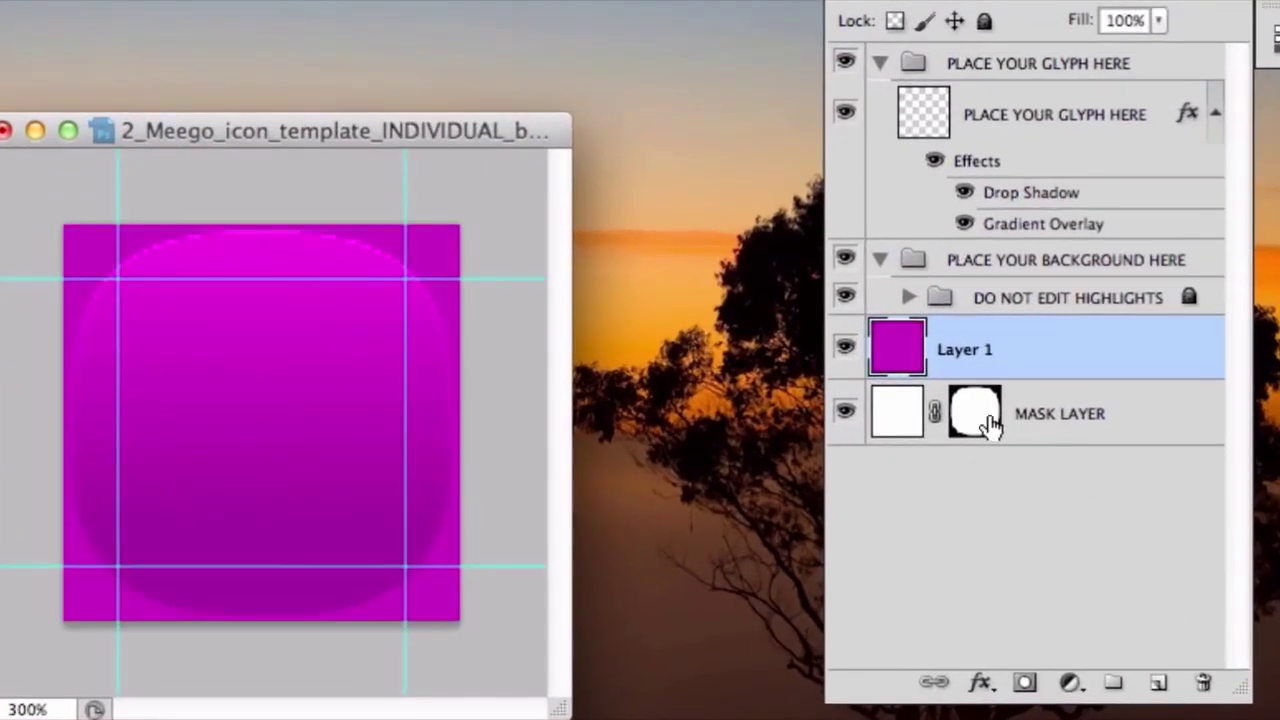
left_click(985, 420)
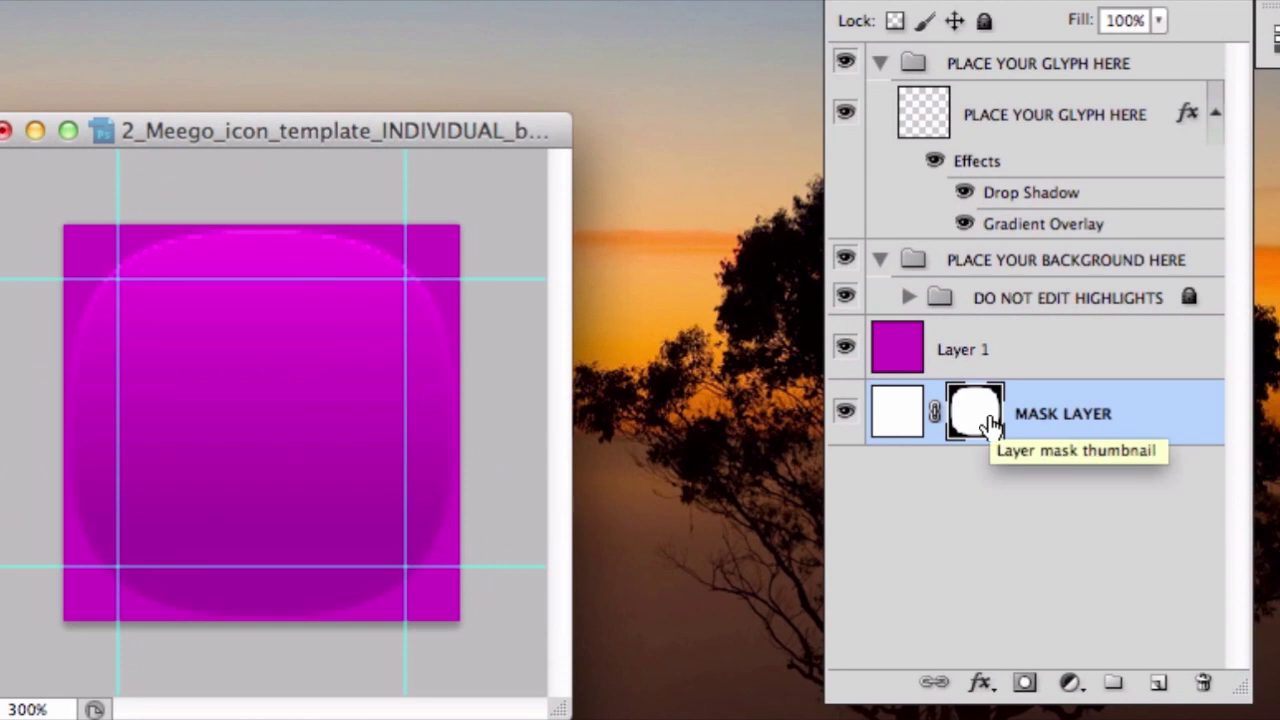
left_click_drag(985, 420, 901, 347)
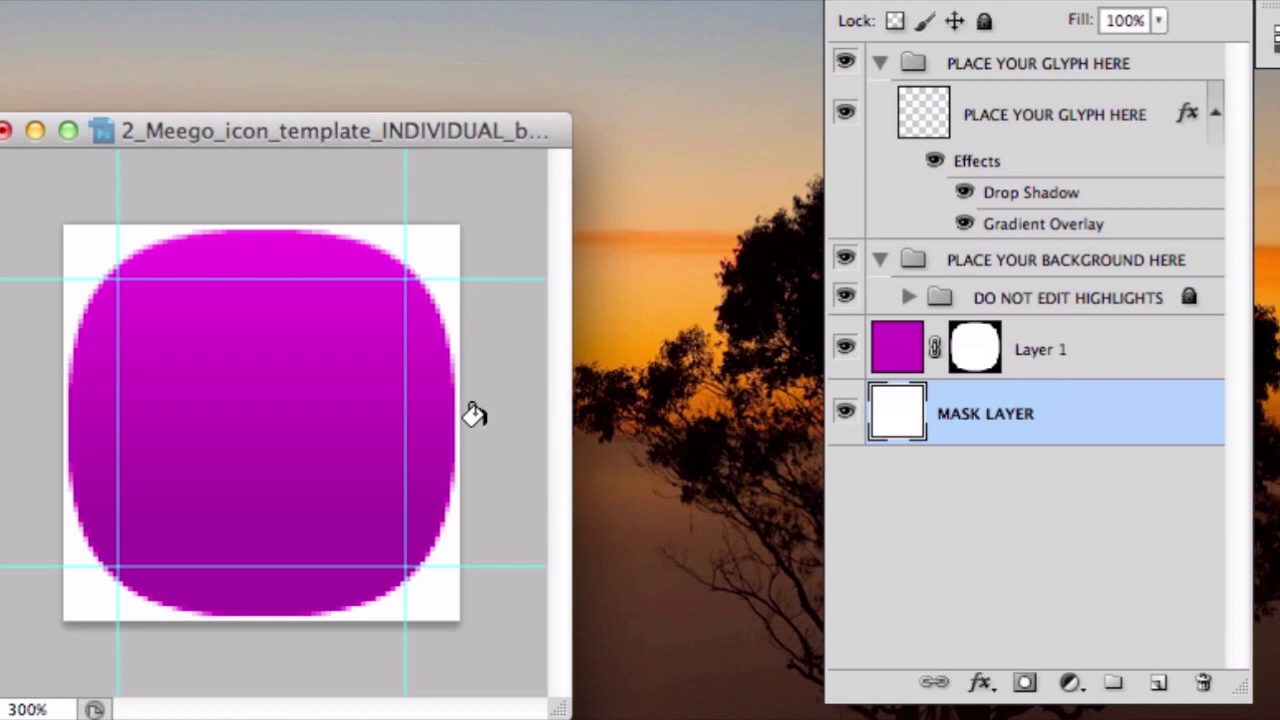
left_click(925, 117)
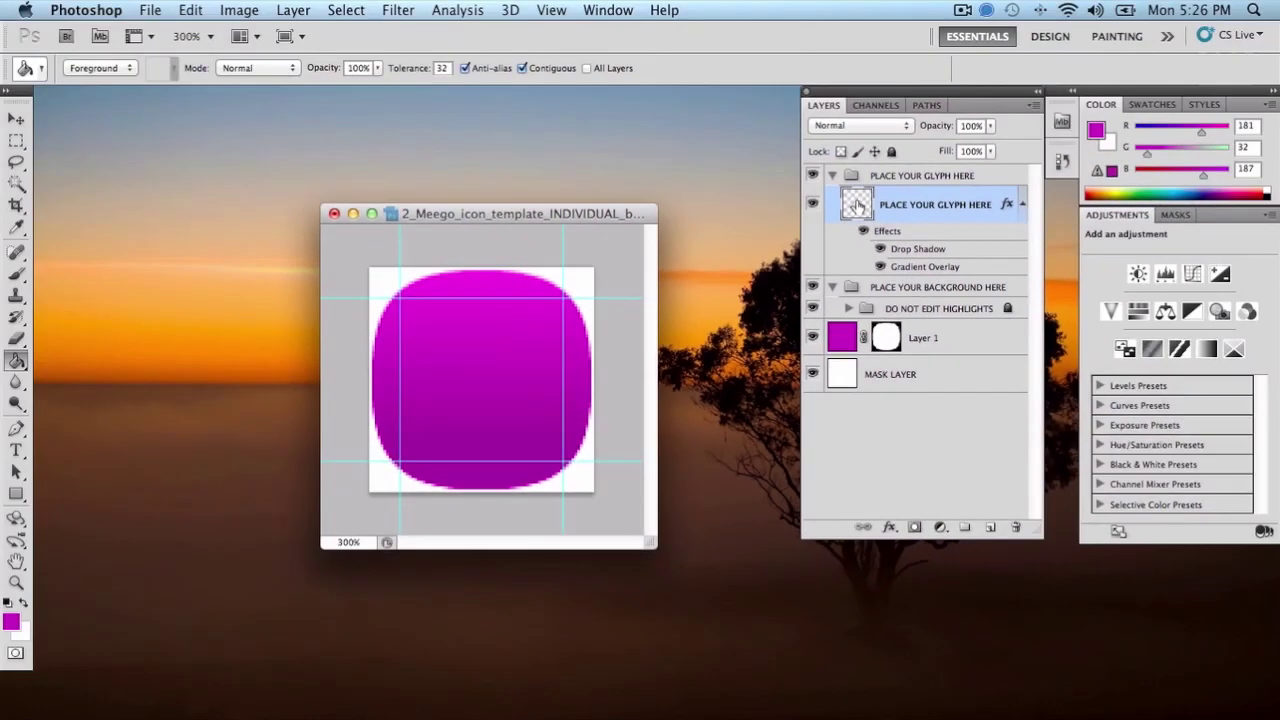
key("F11")
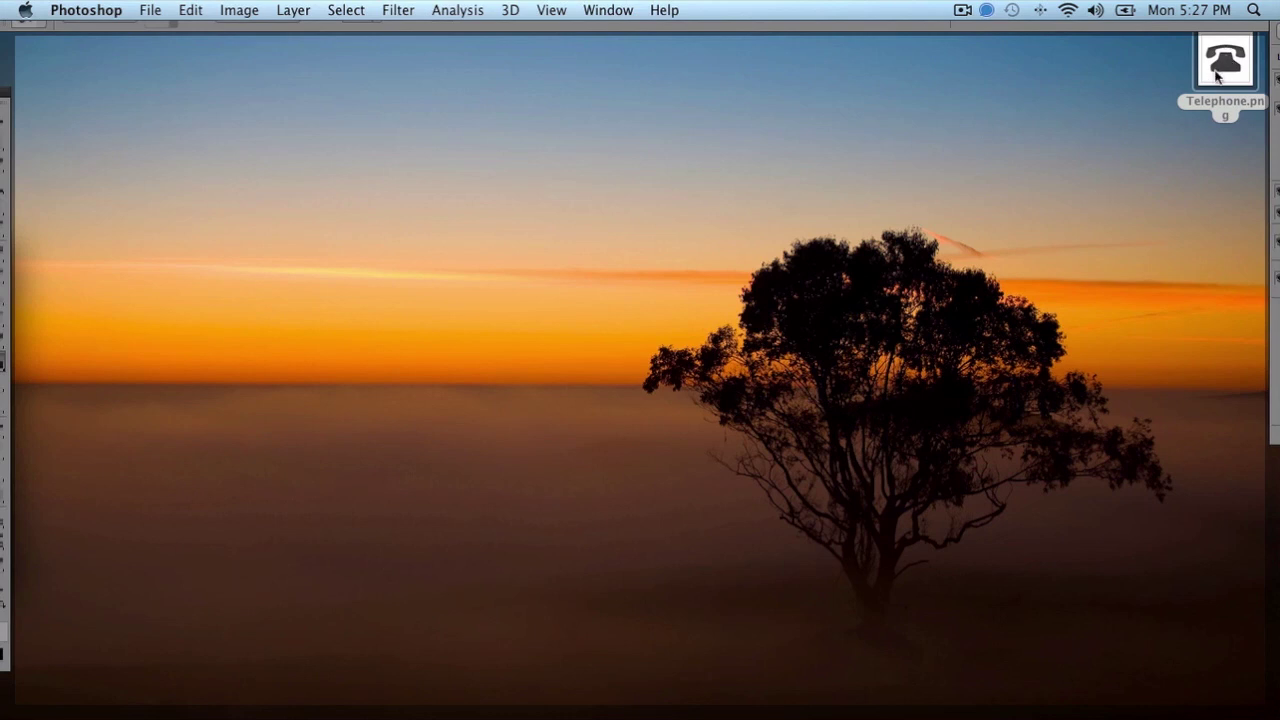
Drag Telephone.png from the desktop onto Photoshop's Dock icon to open it
left_click_drag(1218, 78, 676, 695)
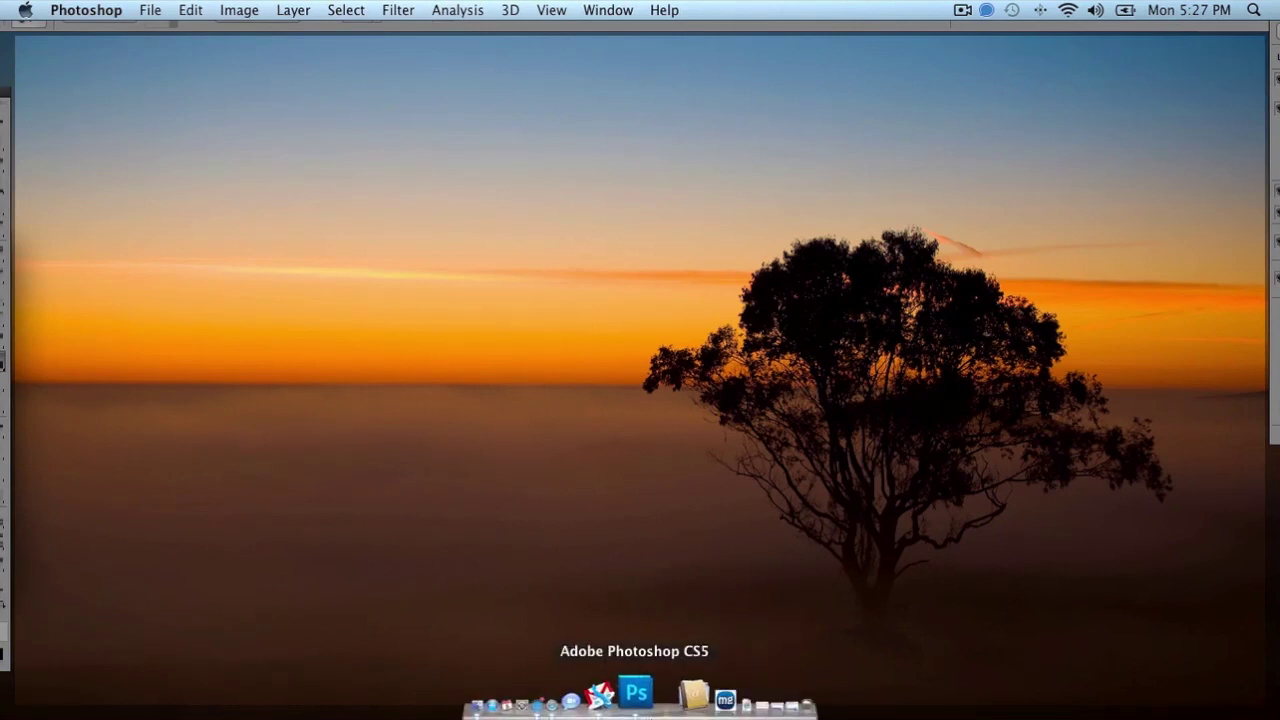
left_click(667, 578)
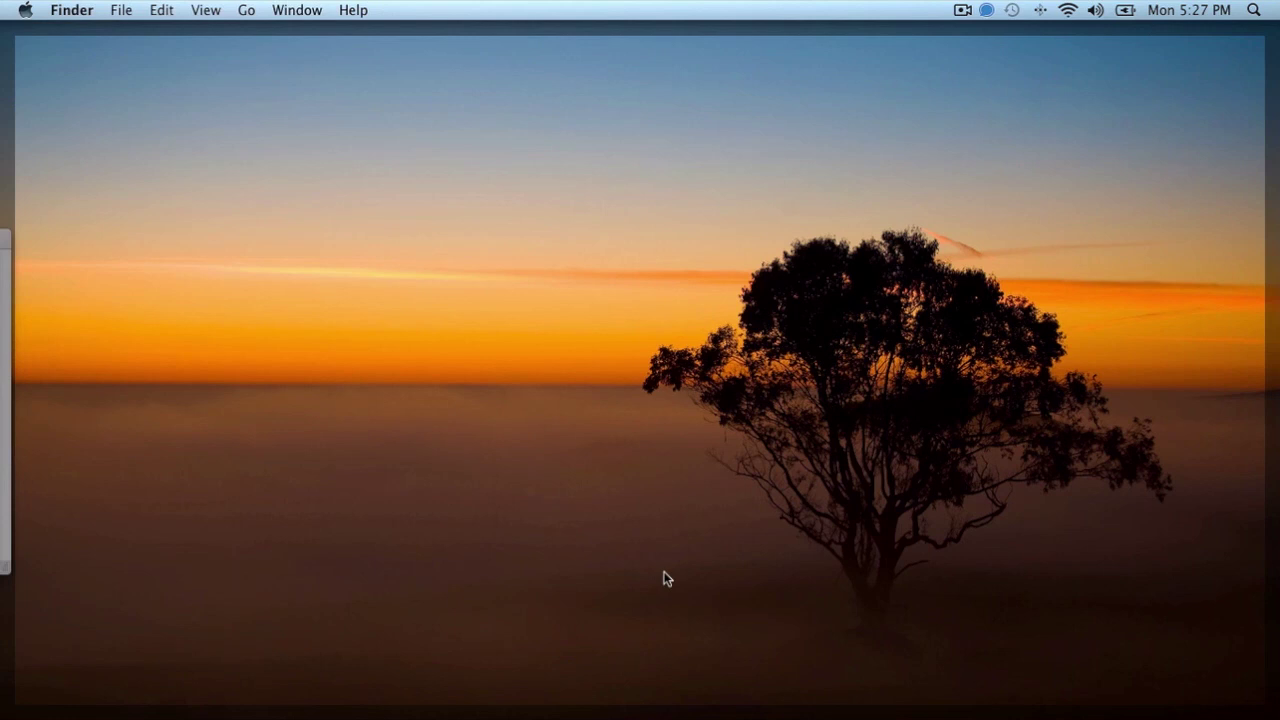
mouse_move(1217, 62)
left_mouse_down()
mouse_move(622, 686)
mouse_move(645, 692)
left_mouse_up()
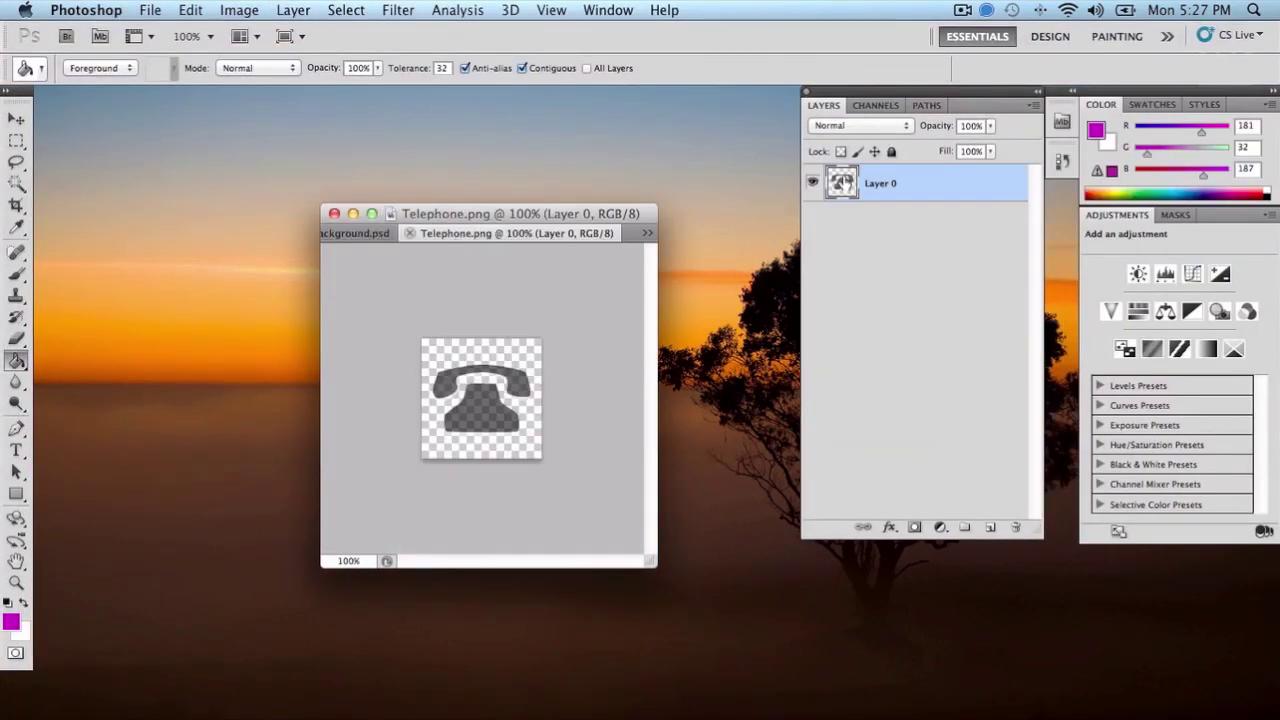
Float the Telephone.png window and drag the telephone into the Meego icon as Layer 2
left_click_drag(472, 236, 615, 401)
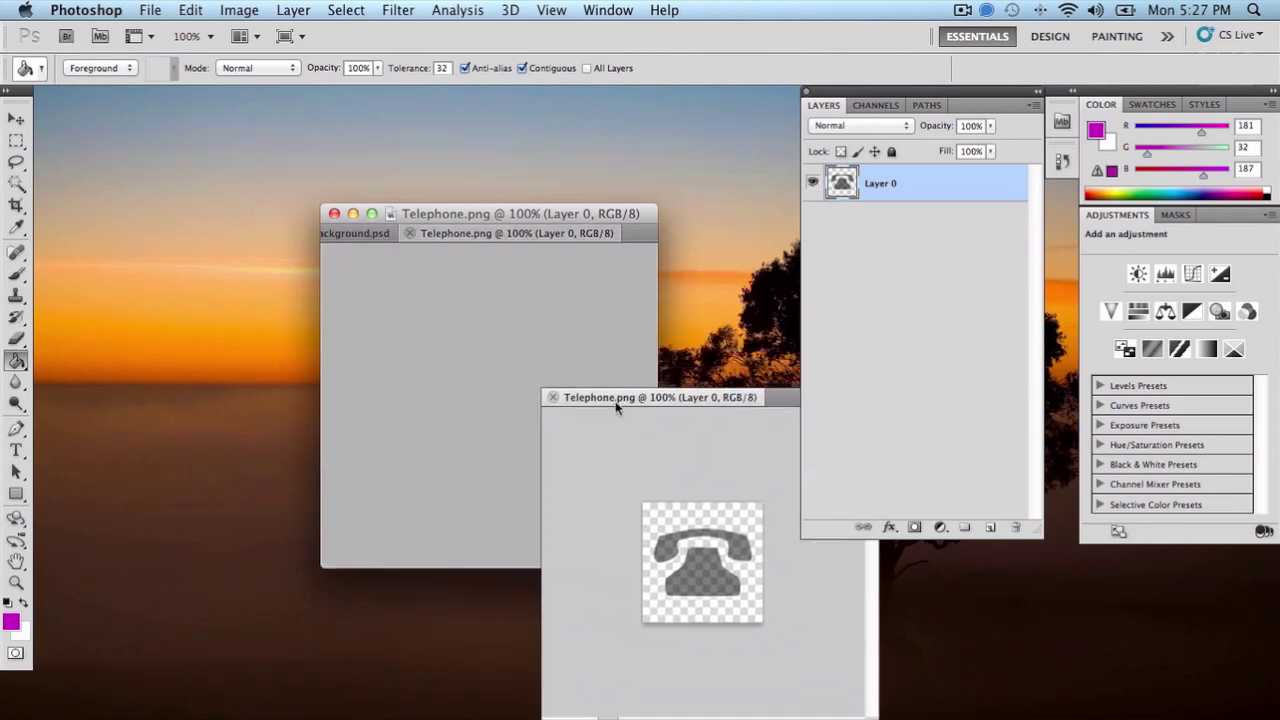
key("v")
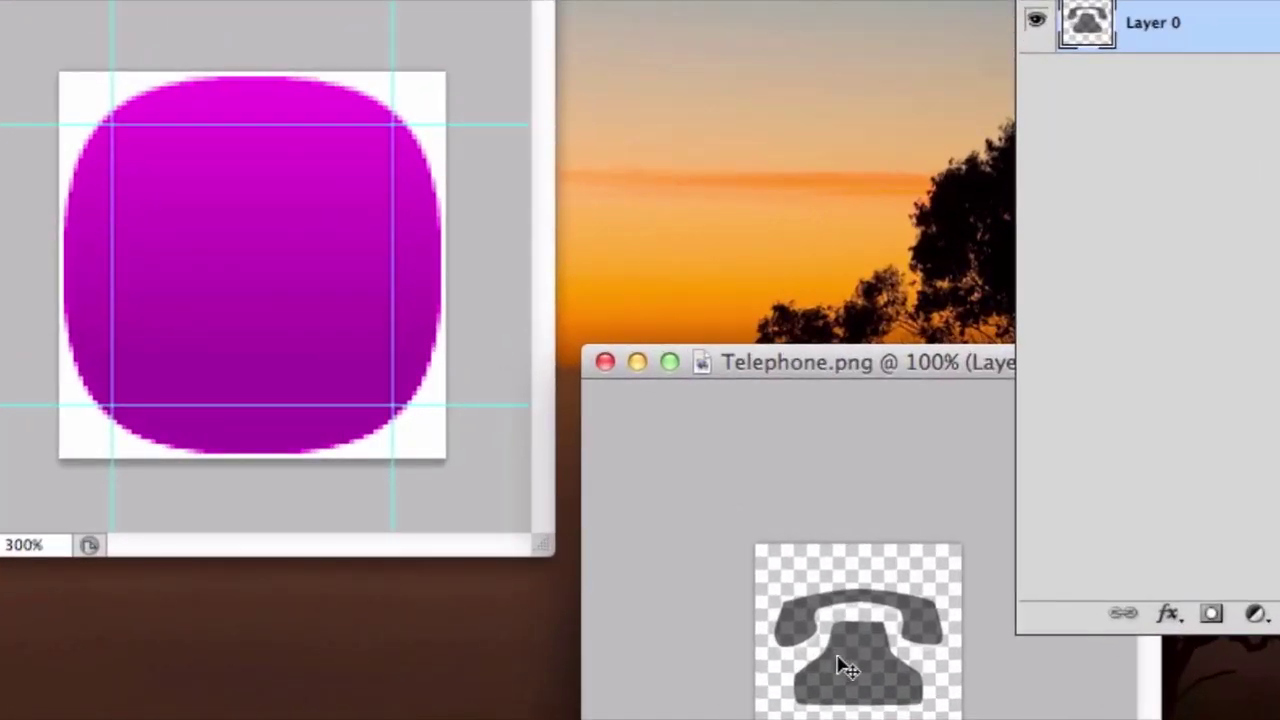
mouse_move(705, 560)
left_mouse_down()
mouse_move(423, 405)
mouse_move(242, 251)
left_mouse_up()
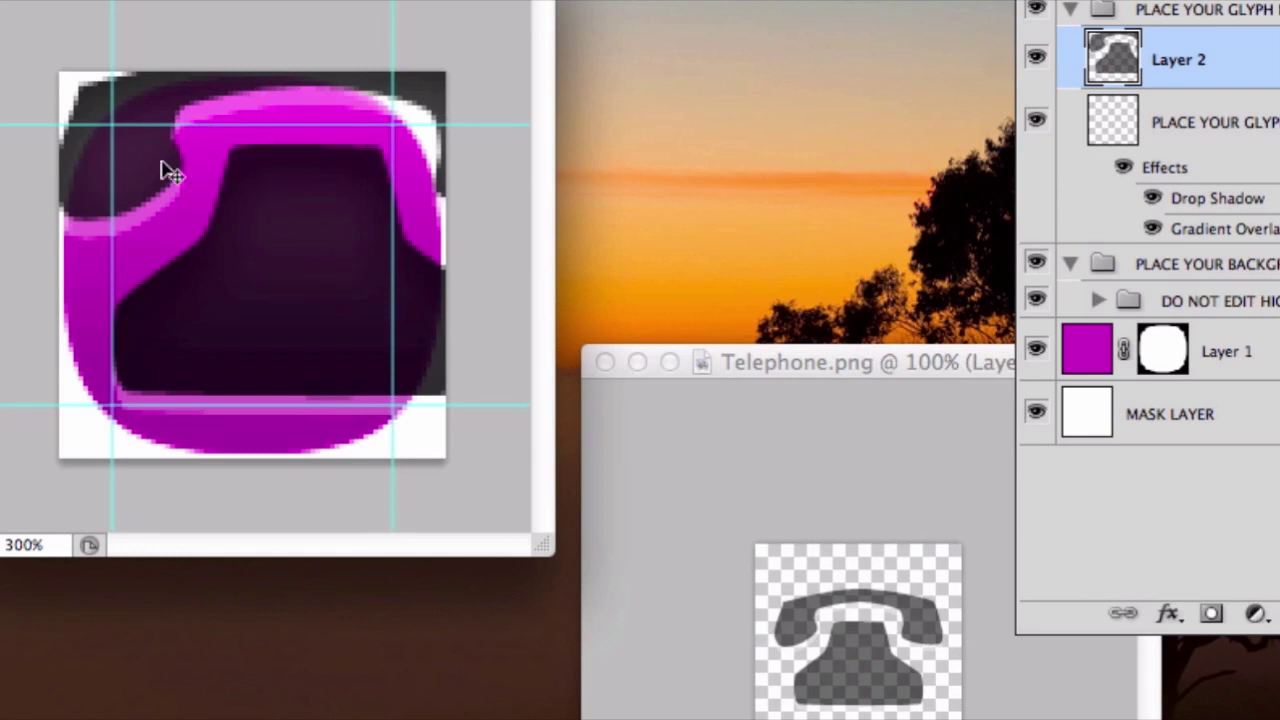
key("ctrl+t")
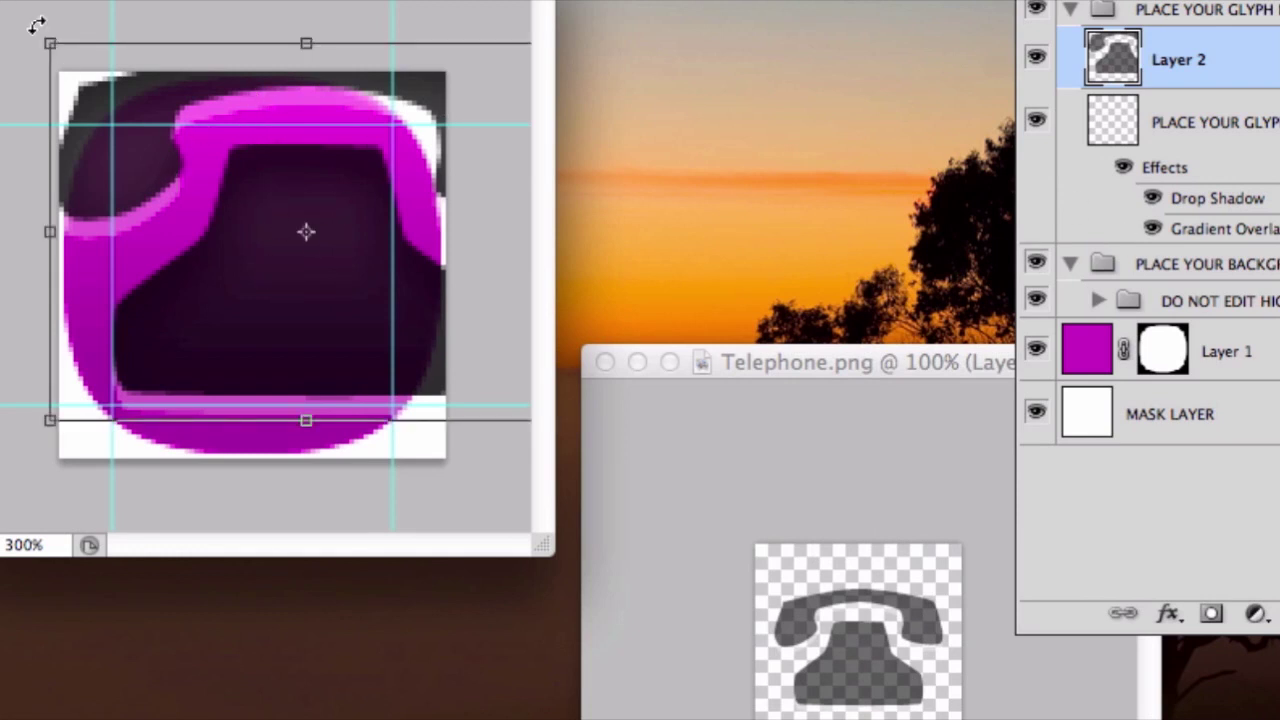
Scale the telephone glyph down, centre it on the magenta icon, and commit the transform
left_click_drag(84, 70, 223, 163)
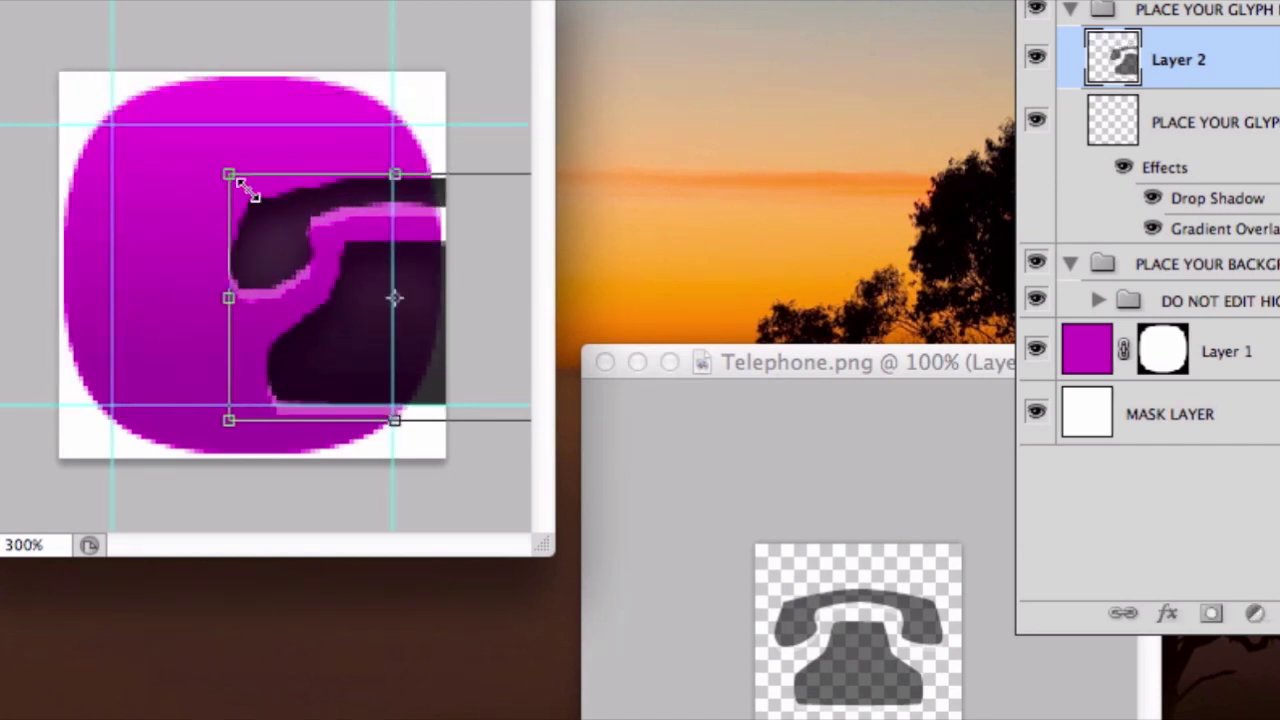
left_click_drag(254, 257, 200, 250)
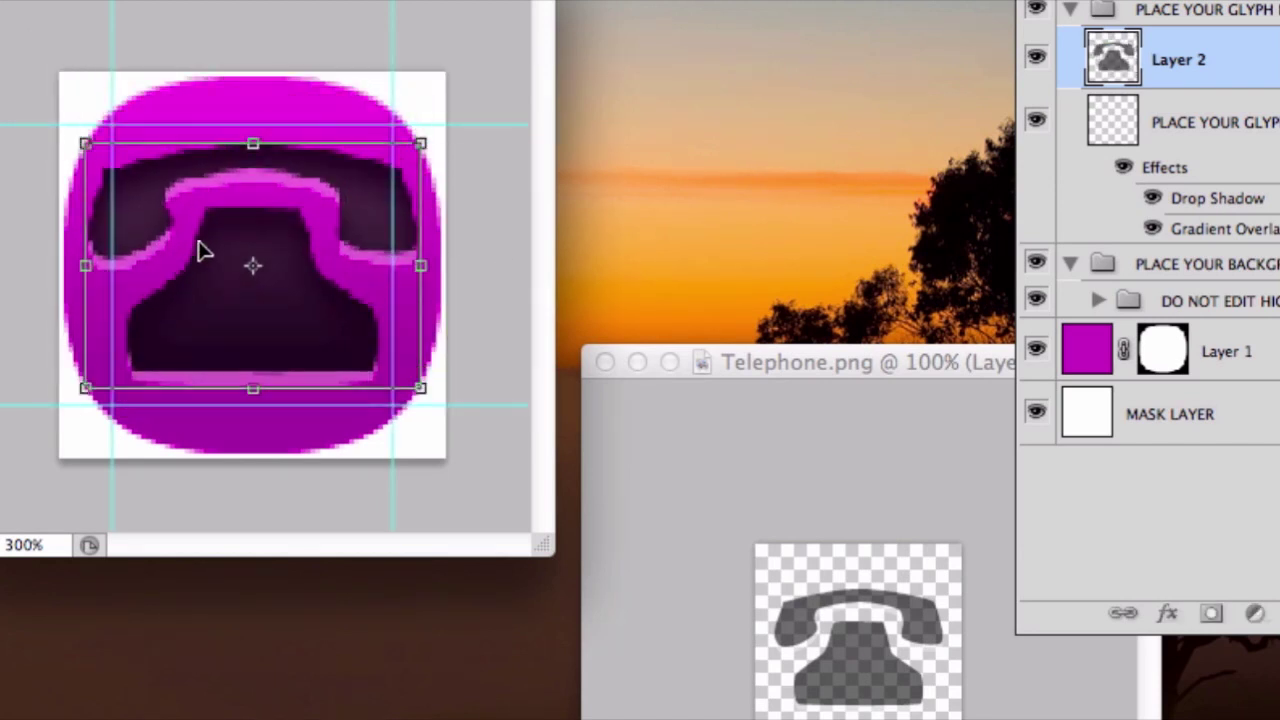
left_click_drag(80, 132, 95, 178)
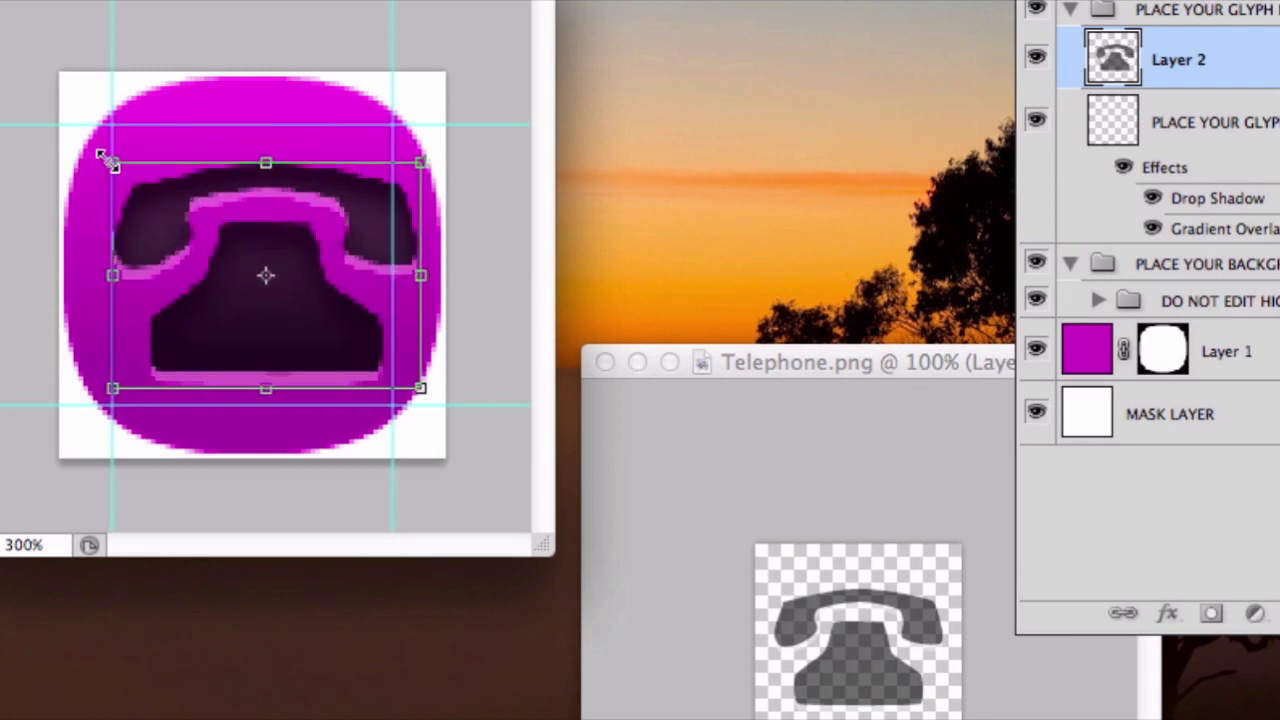
left_click_drag(110, 160, 150, 188)
mouse_move(254, 322)
left_mouse_down()
mouse_move(220, 288)
mouse_move(212, 244)
left_mouse_up()
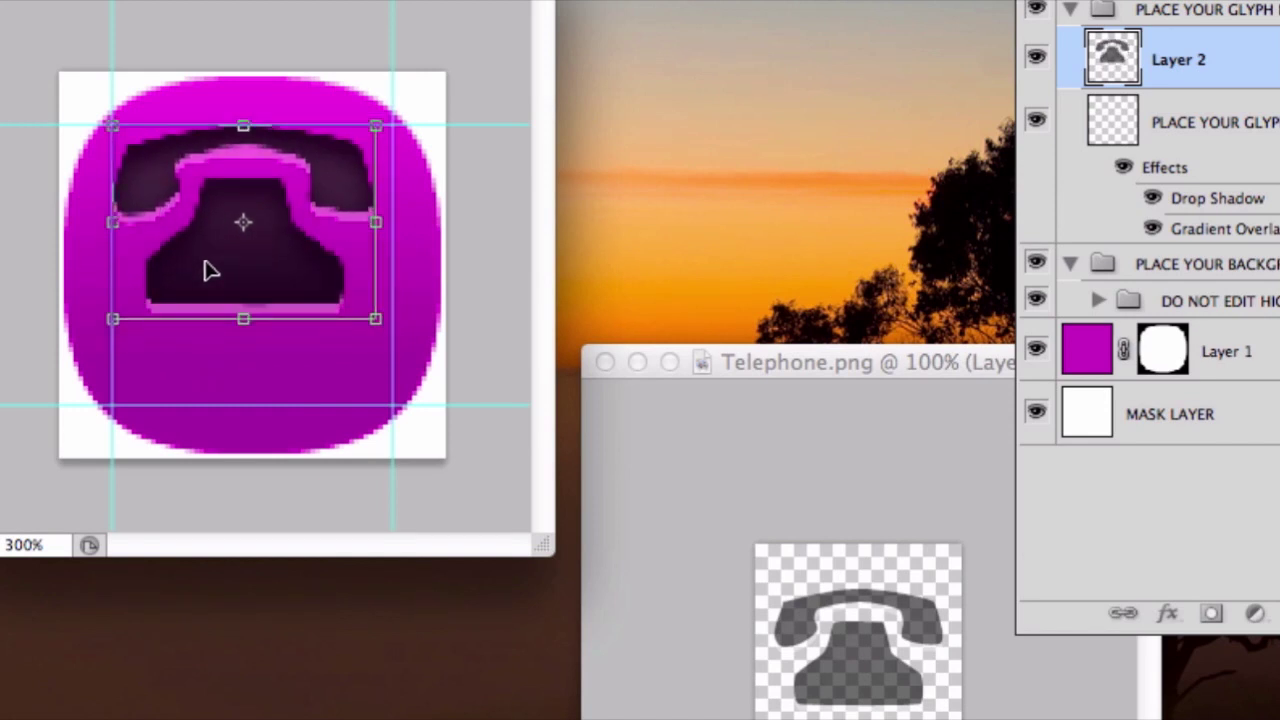
left_click_drag(375, 318, 393, 331)
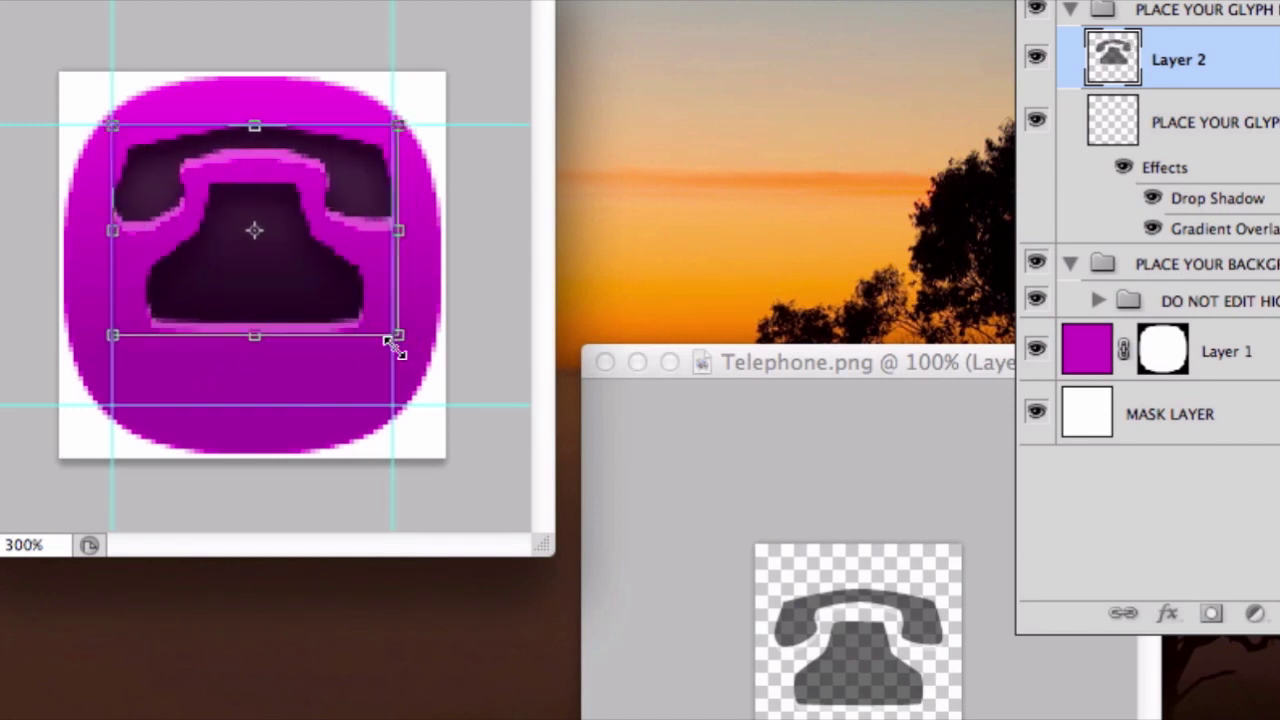
left_click_drag(296, 232, 295, 262)
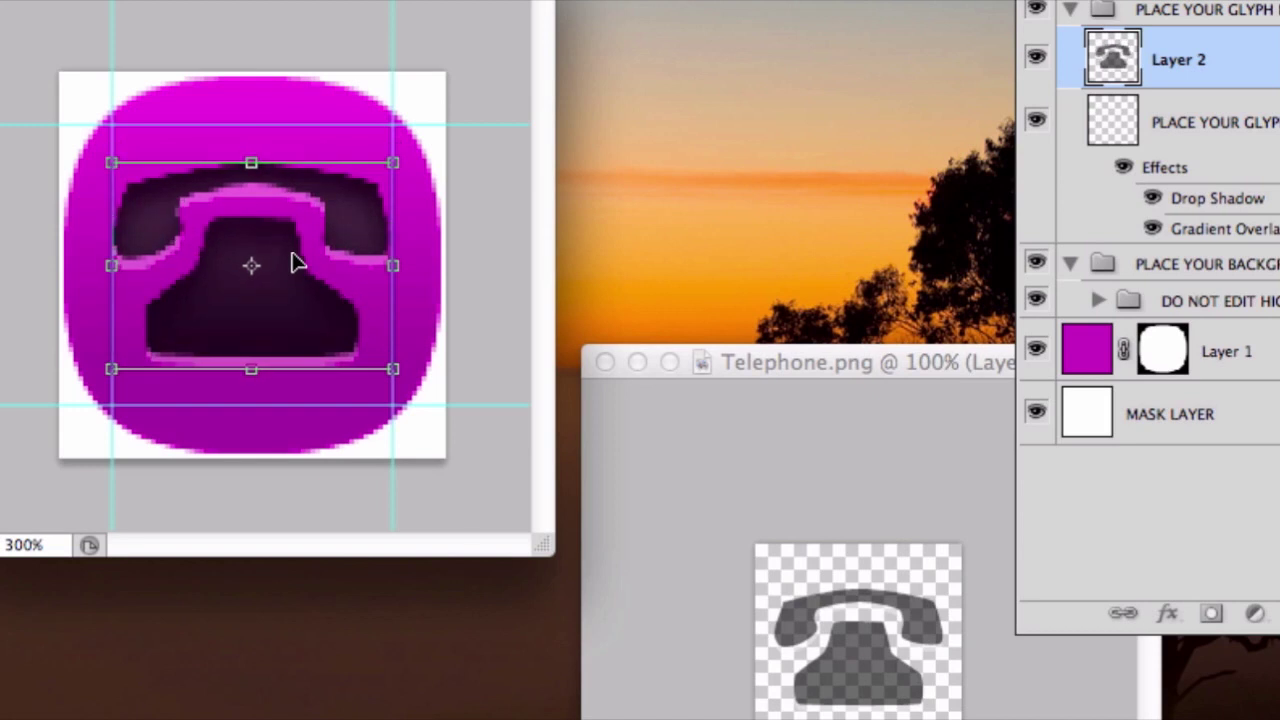
left_click_drag(296, 262, 289, 268)
key("Return")
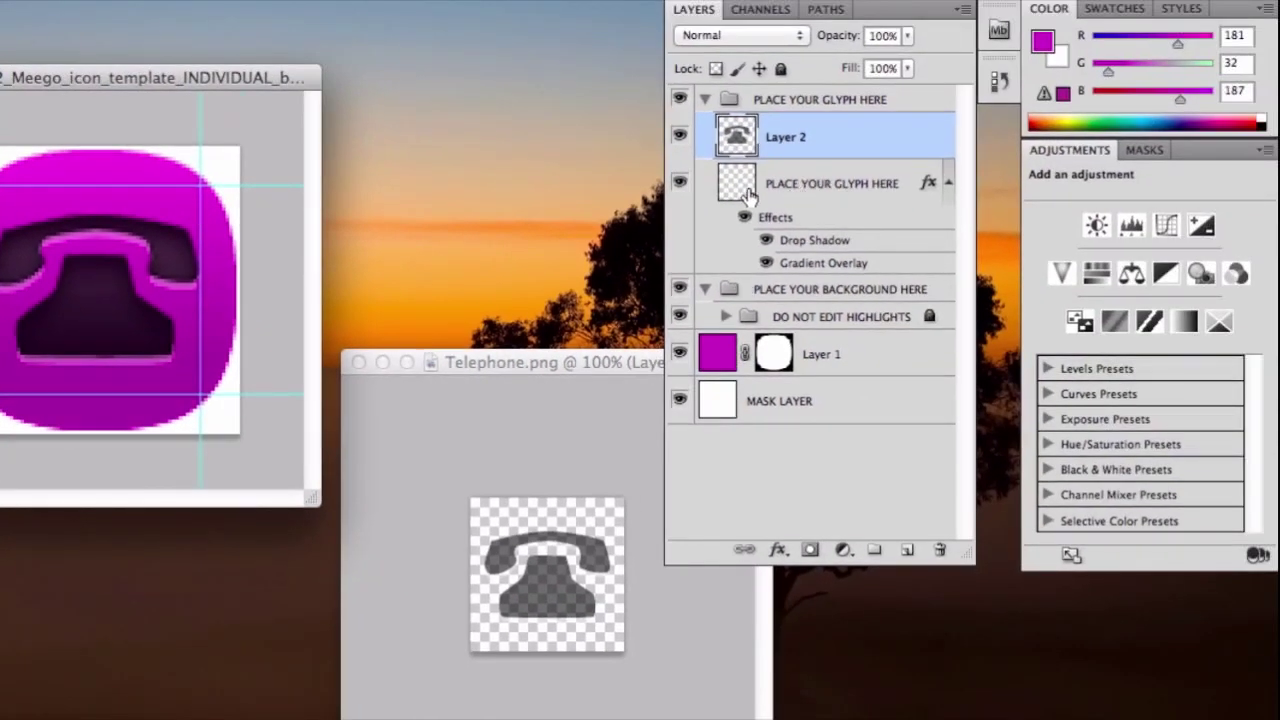
Copy the PLACE YOUR GLYPH HERE layer style and paste it onto Layer 2
left_click(811, 190)
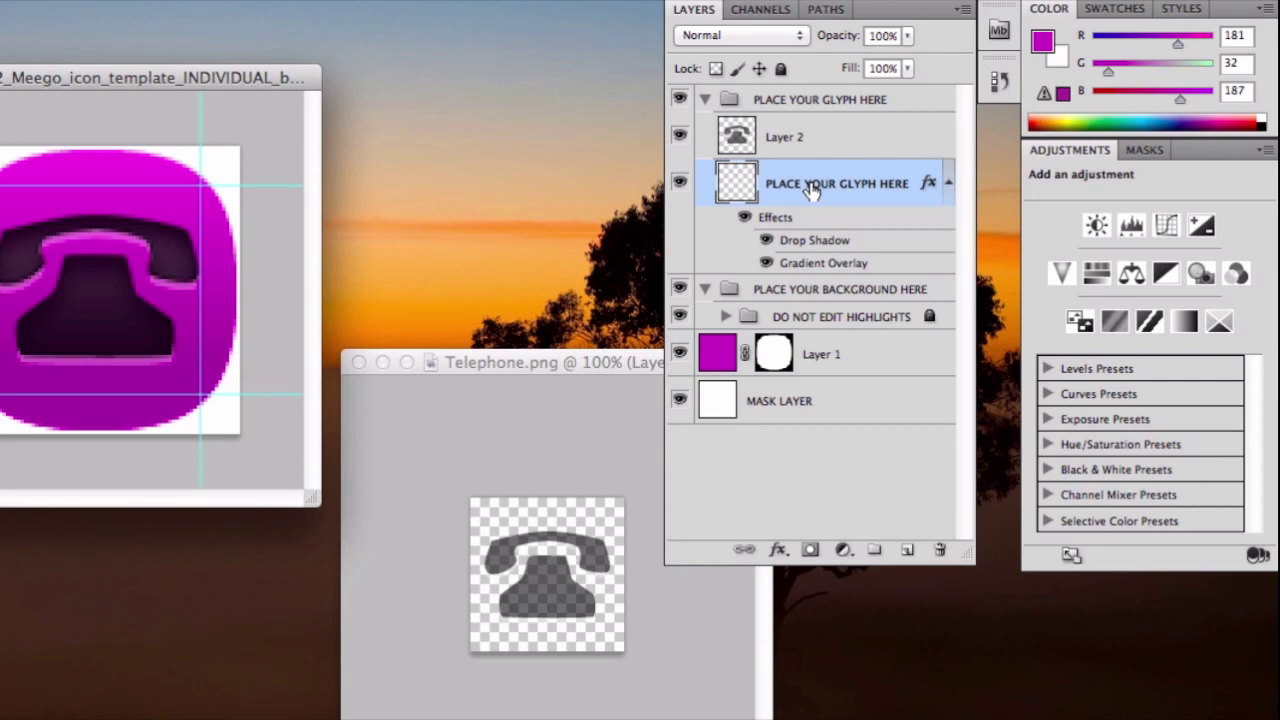
right_click(811, 190)
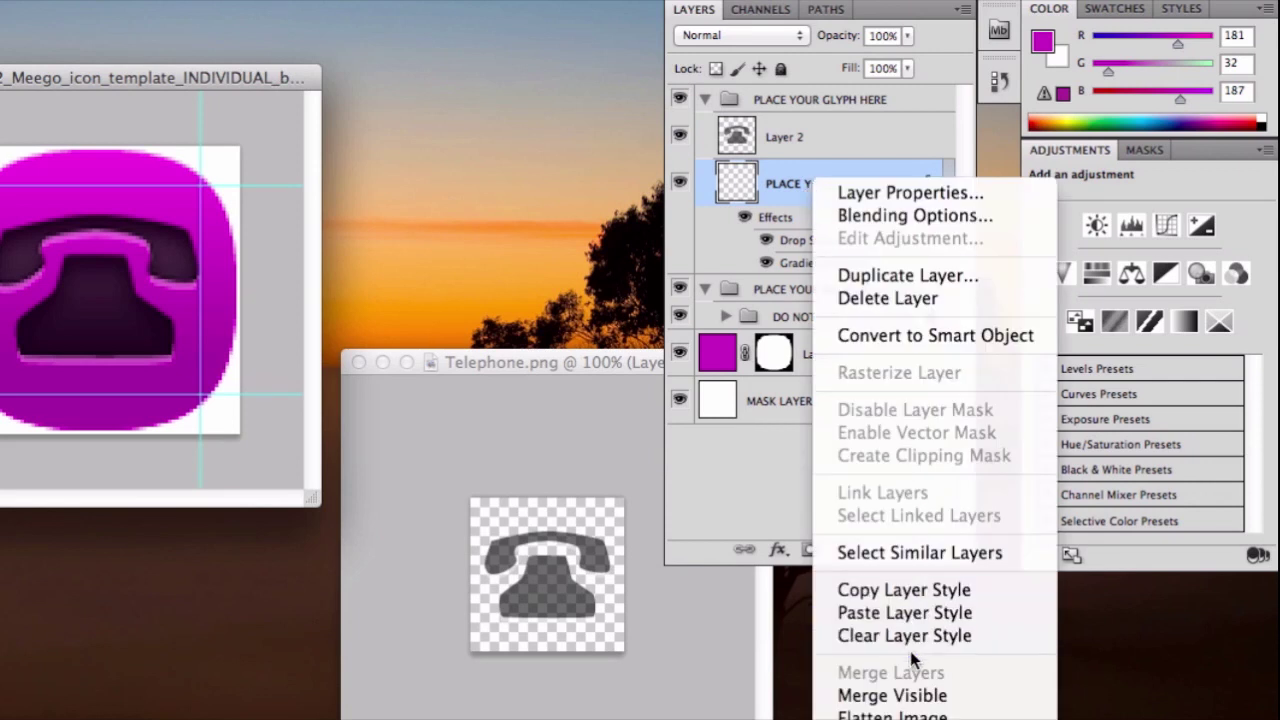
left_click(881, 592)
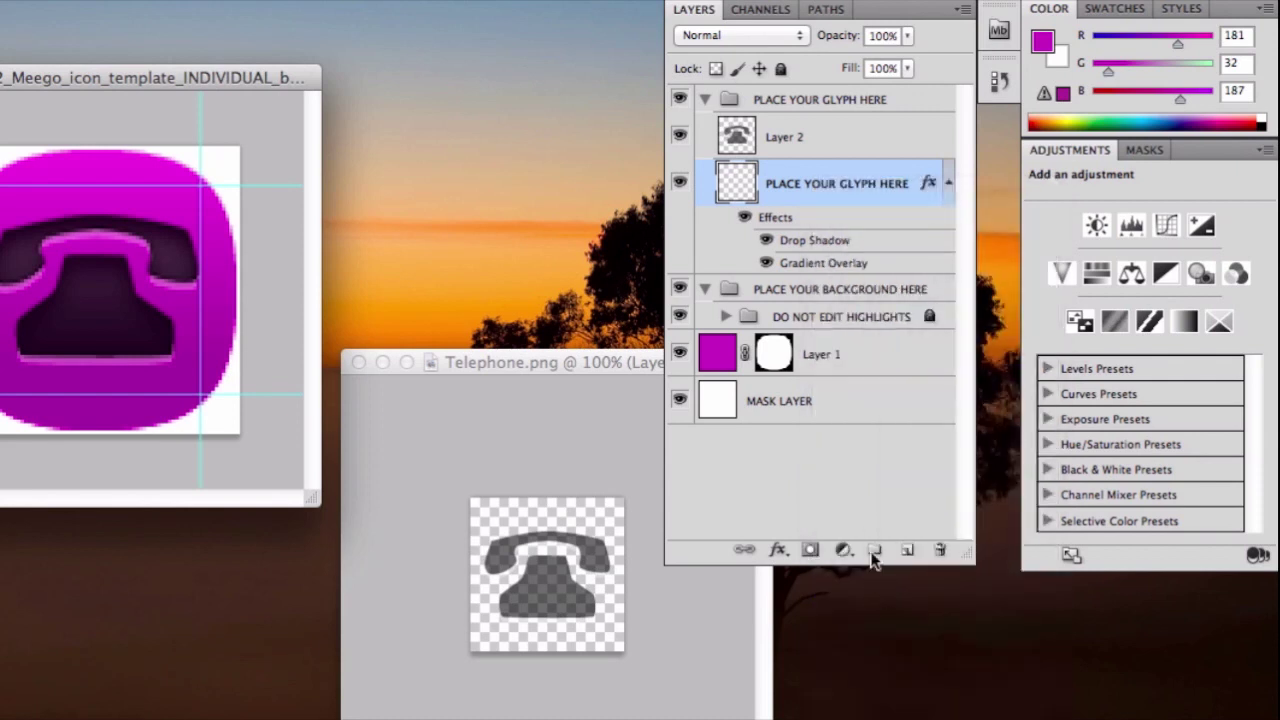
left_click(845, 148)
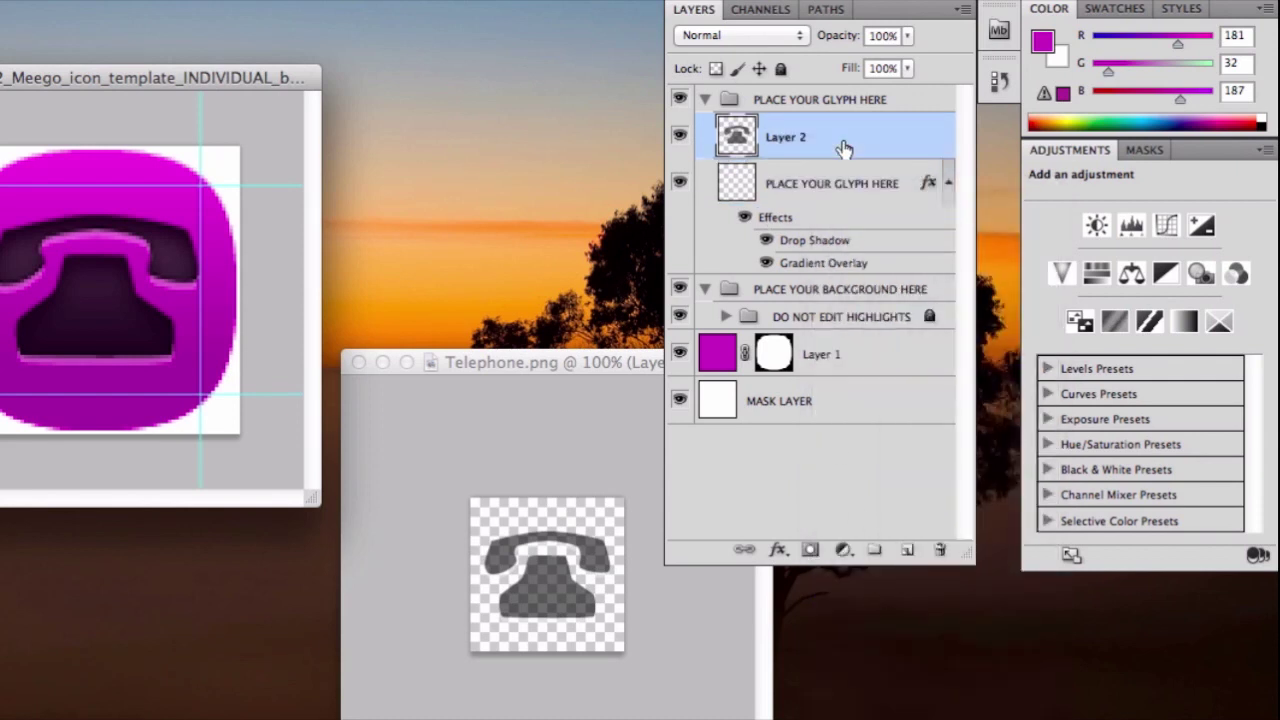
right_click(845, 148)
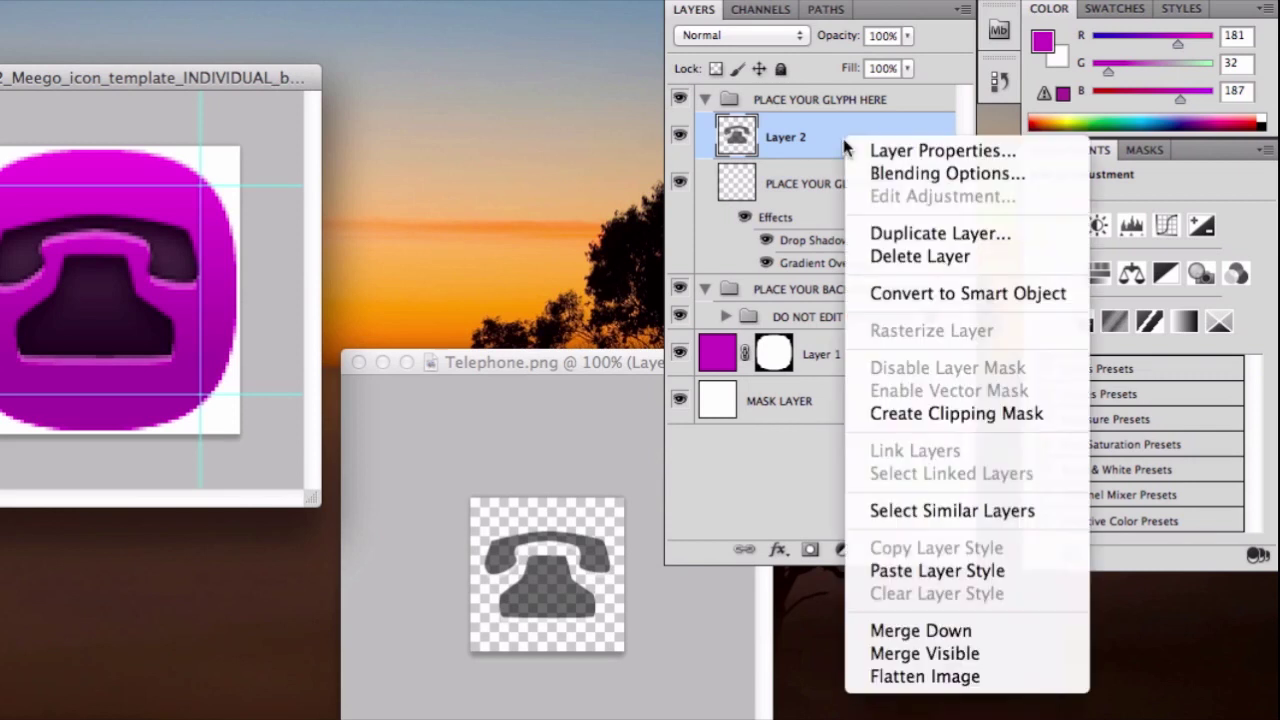
left_click(963, 566)
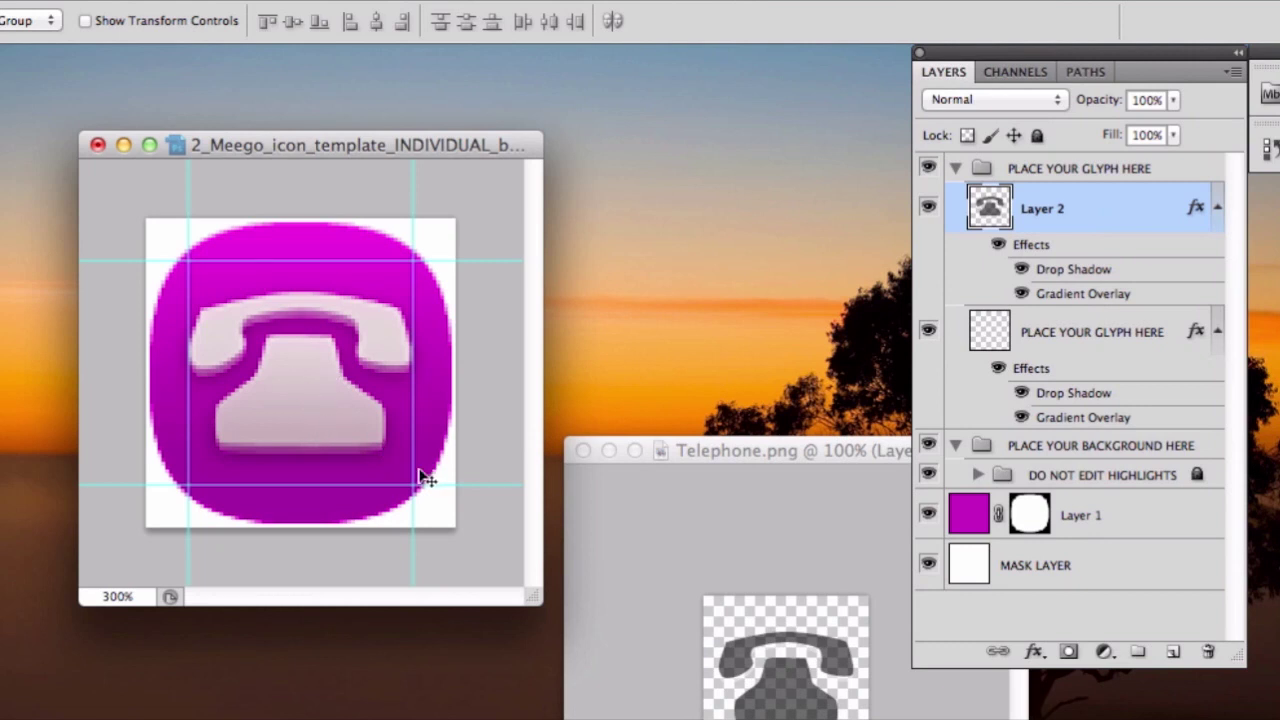
Rotate the telephone glyph slightly counter-clockwise with Free Transform and commit
key("ctrl+t")
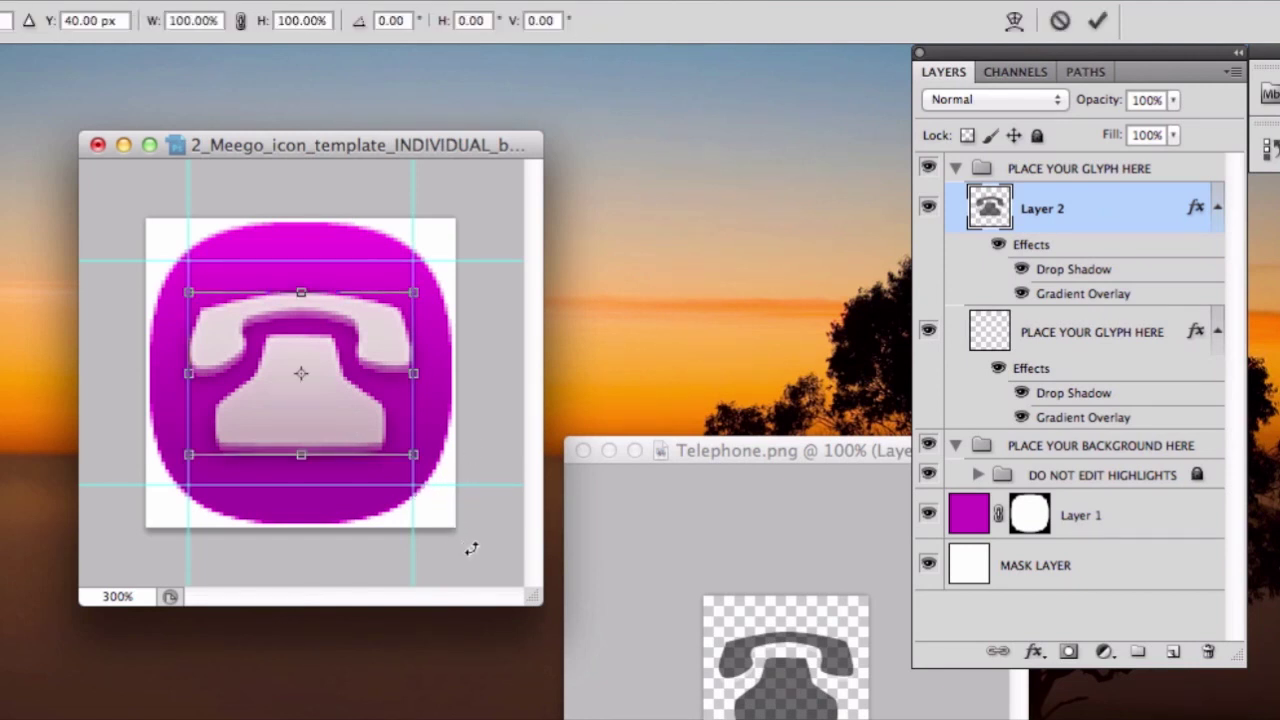
left_click_drag(471, 549, 503, 509)
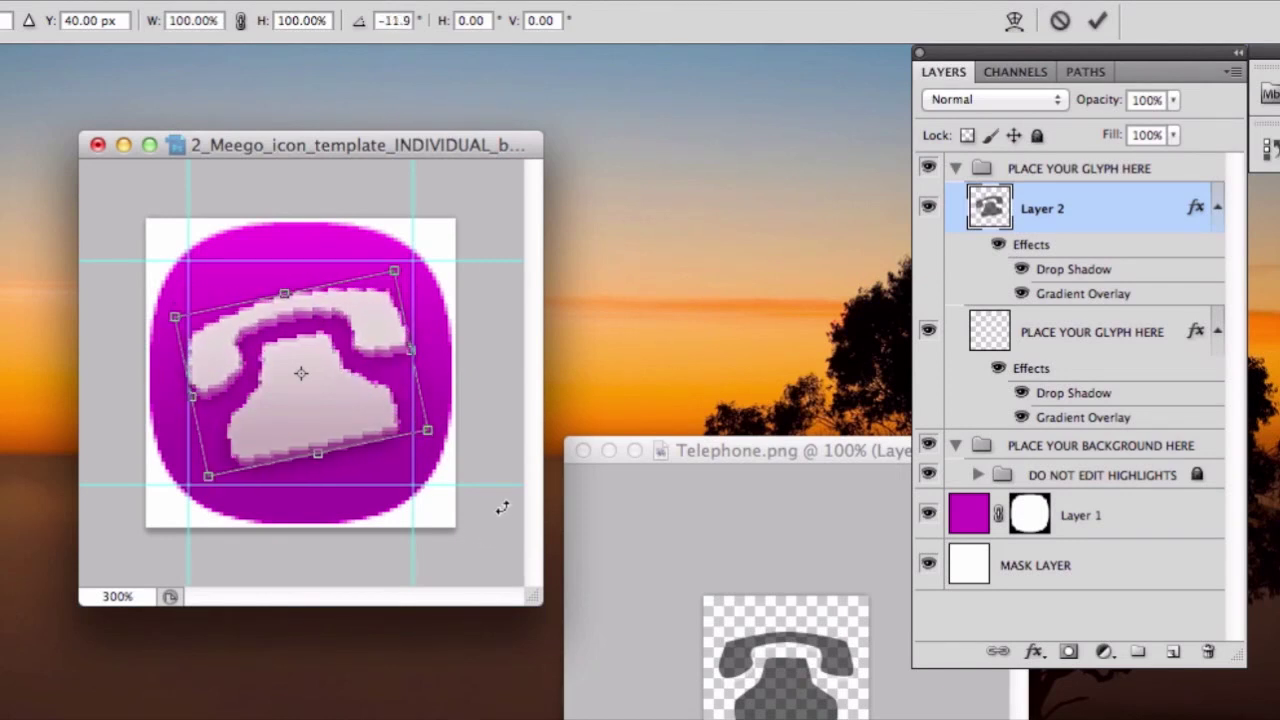
double_click(380, 378)
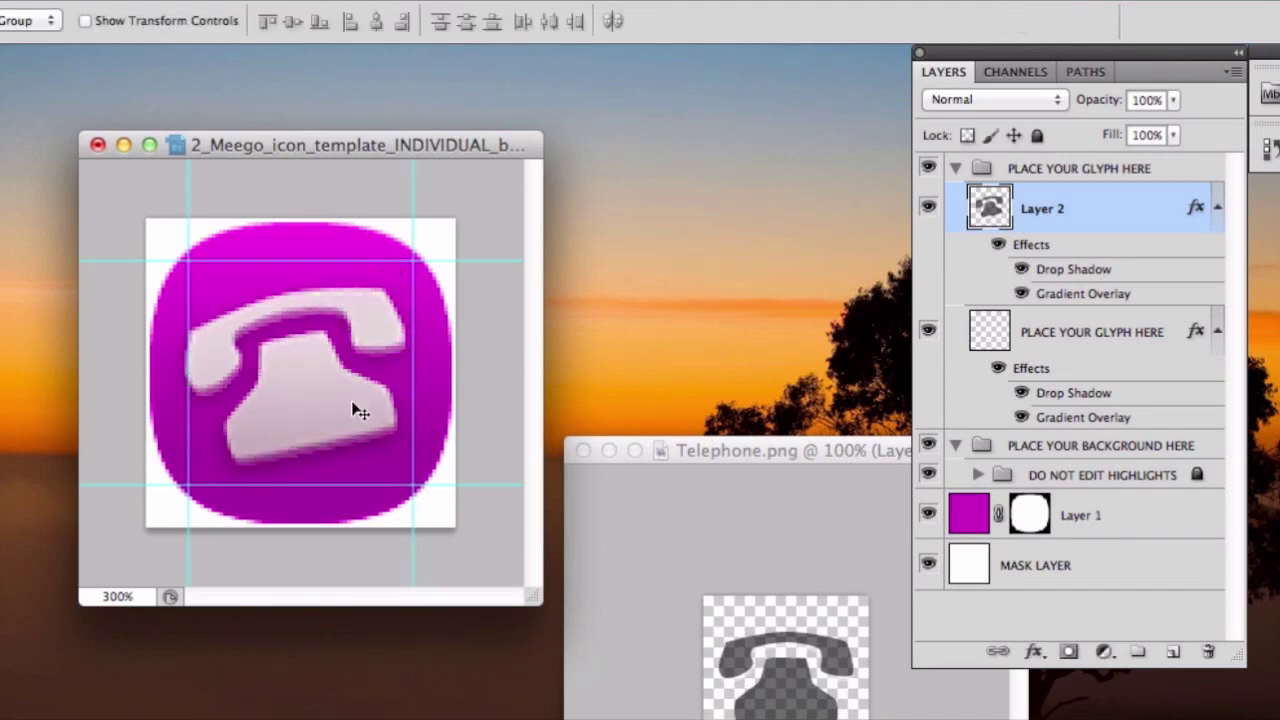
Nudge the glyph right twice and down once, then select PLACE YOUR GLYPH HERE
key("Right")
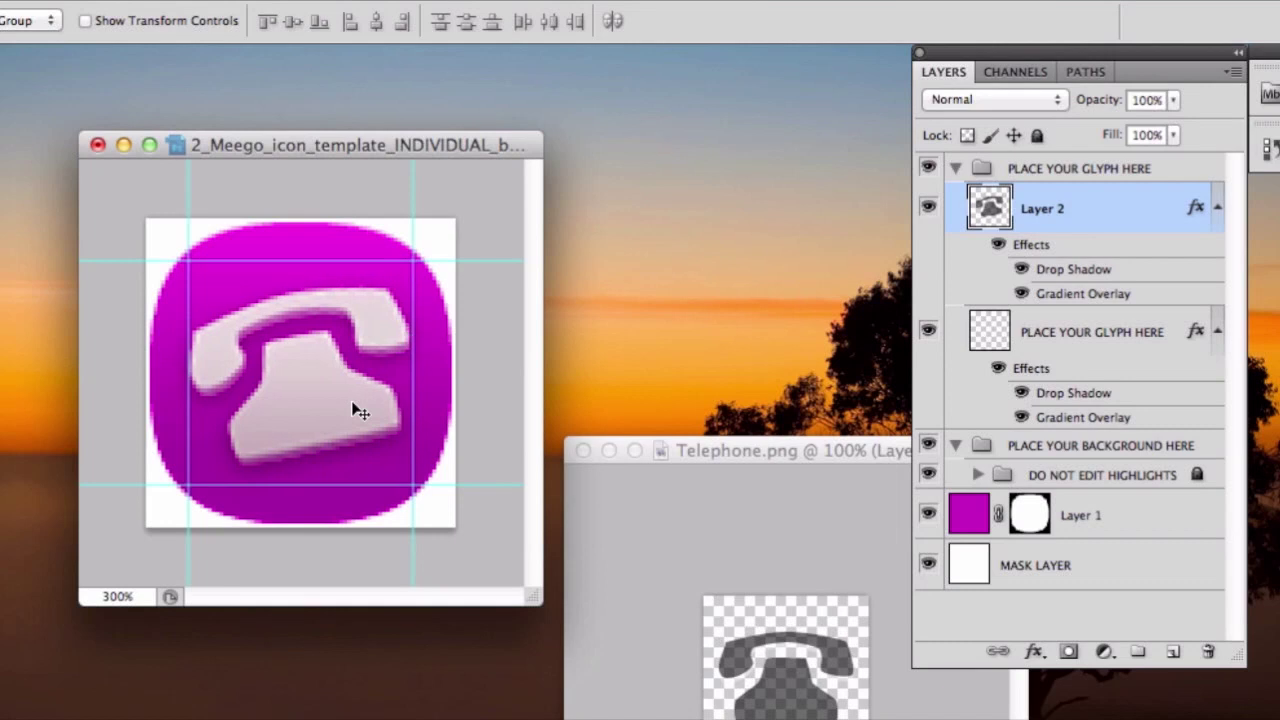
key("Right")
key("Down")
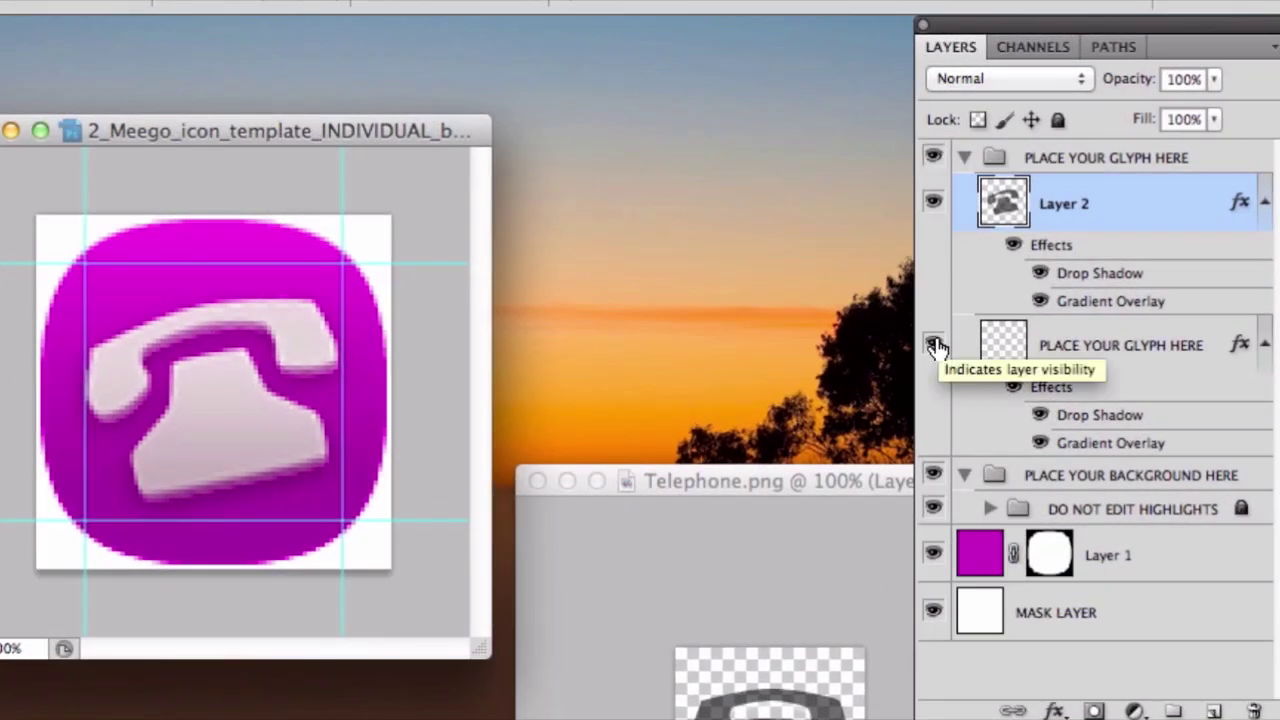
left_click(1002, 343)
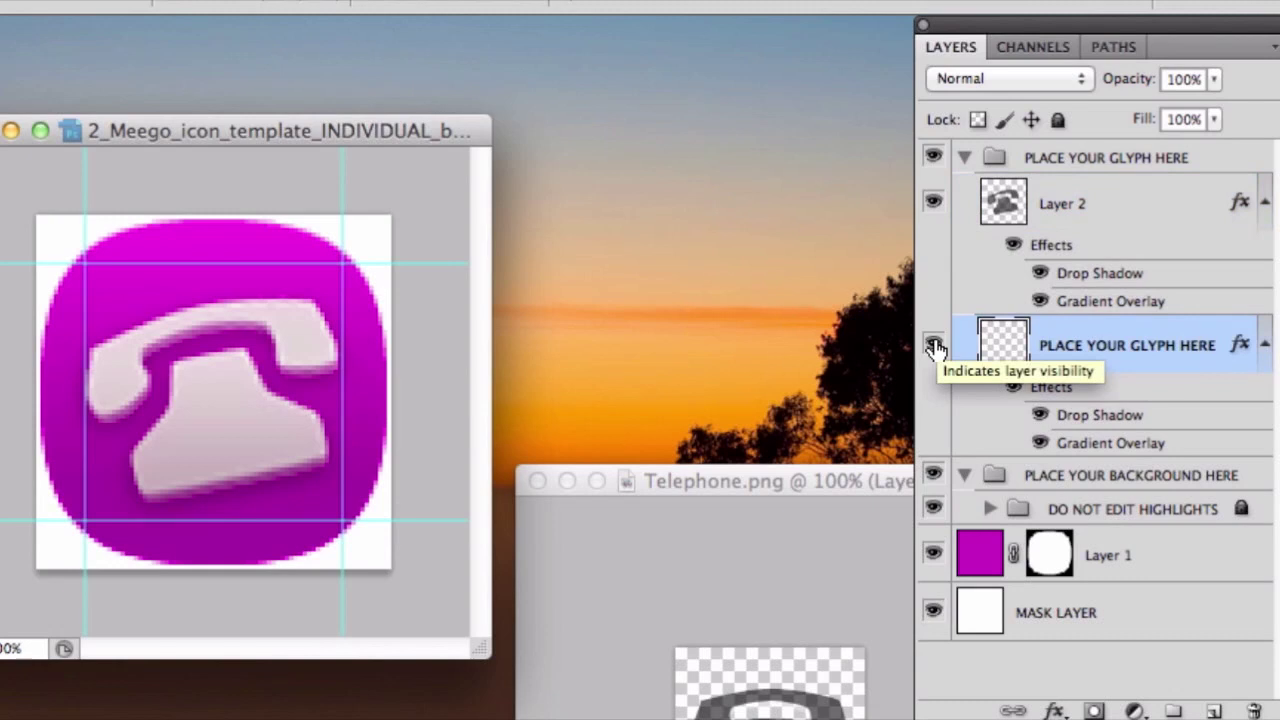
Hide the PLACE YOUR GLYPH HERE and MASK LAYER layers so the icon's corners are transparent
left_click(933, 345)
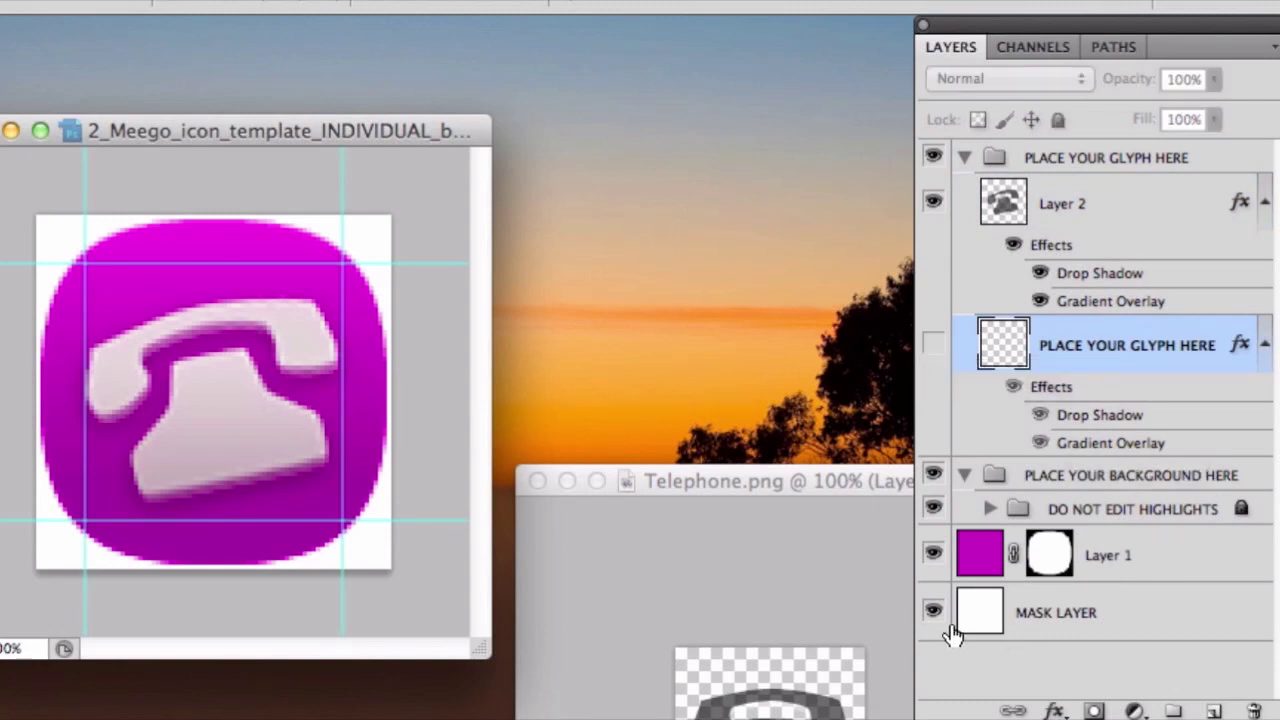
left_click(1155, 625)
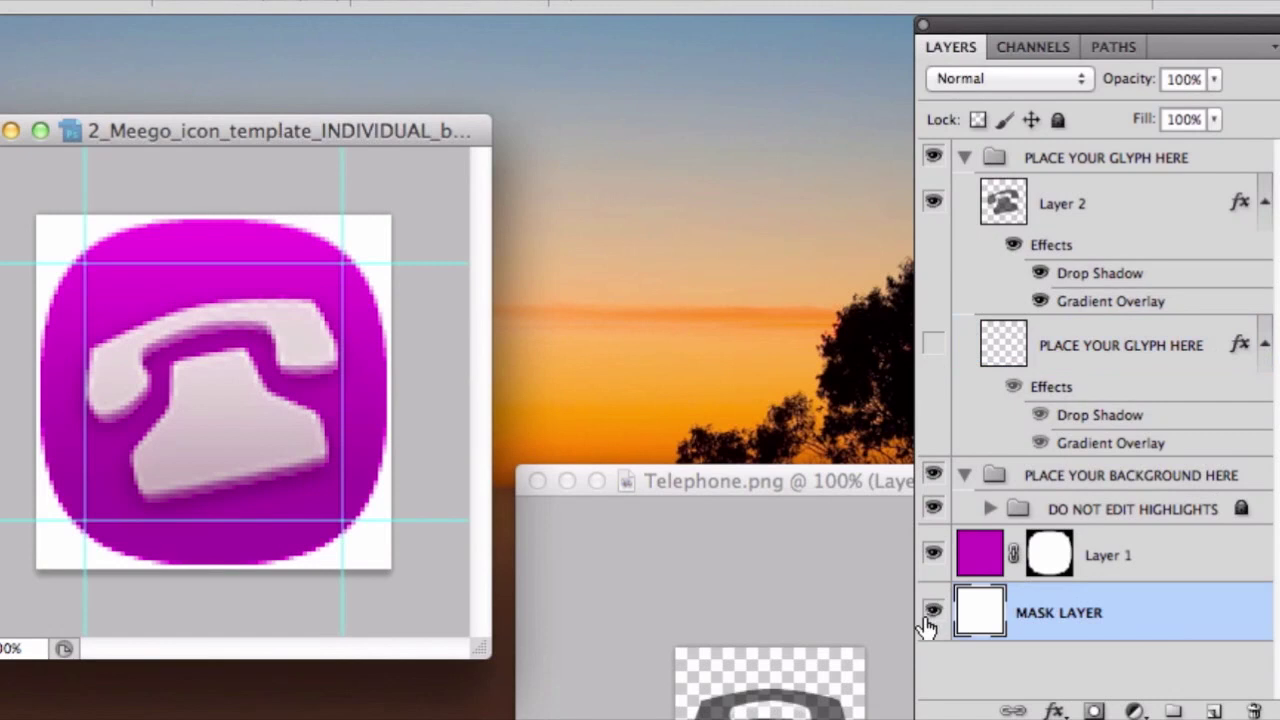
left_click(930, 618)
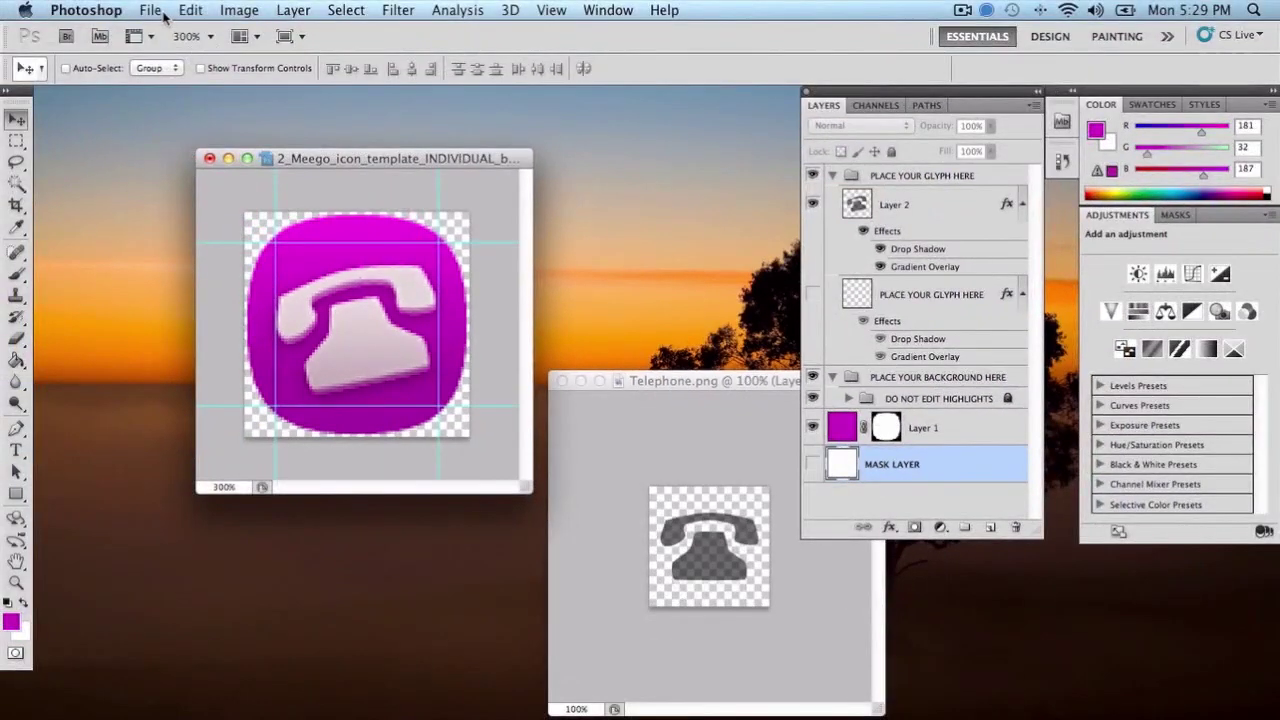
left_click(160, 12)
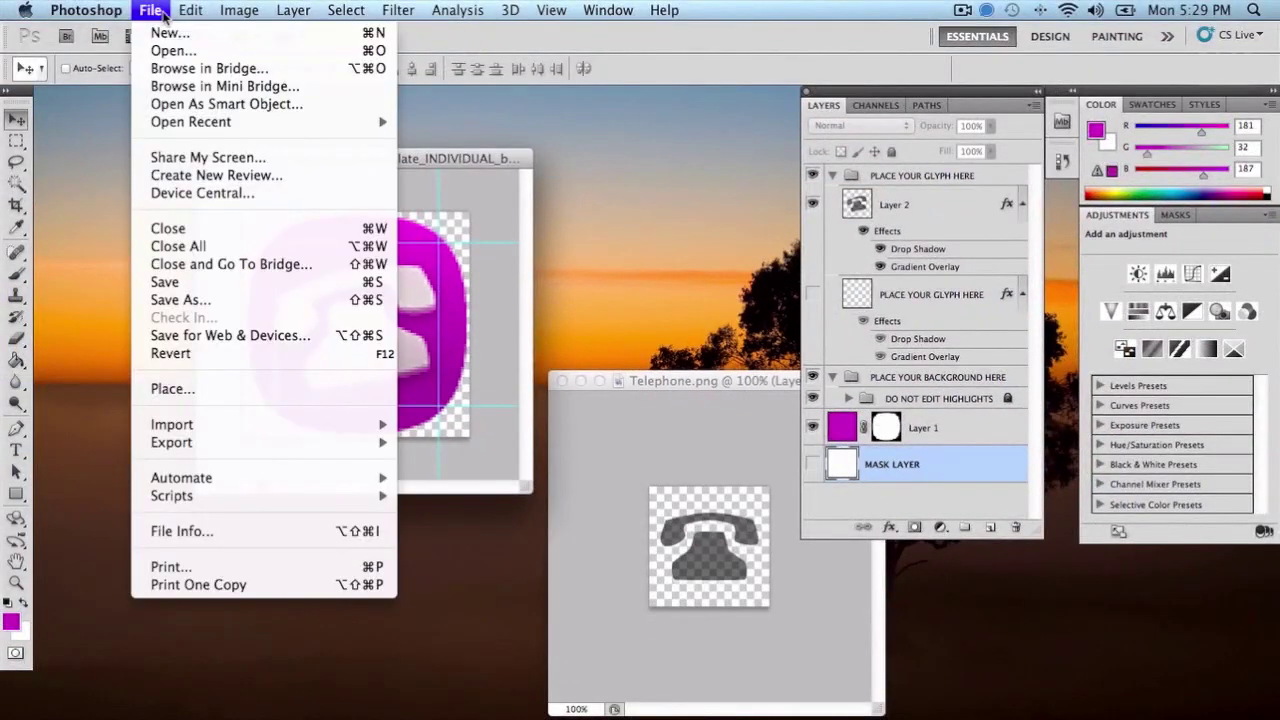
Save for Web as an 80×80 transparent PNG-24 named phone-twitter in Documents
left_click(215, 335)
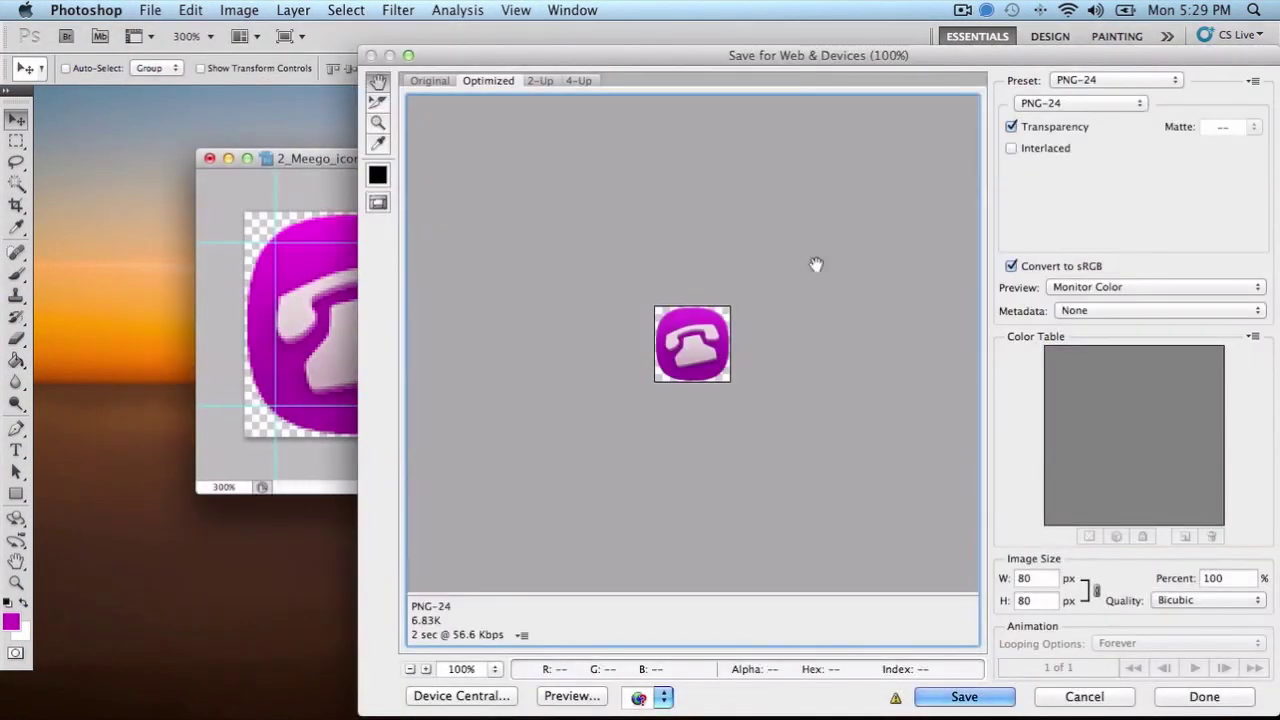
left_click(958, 697)
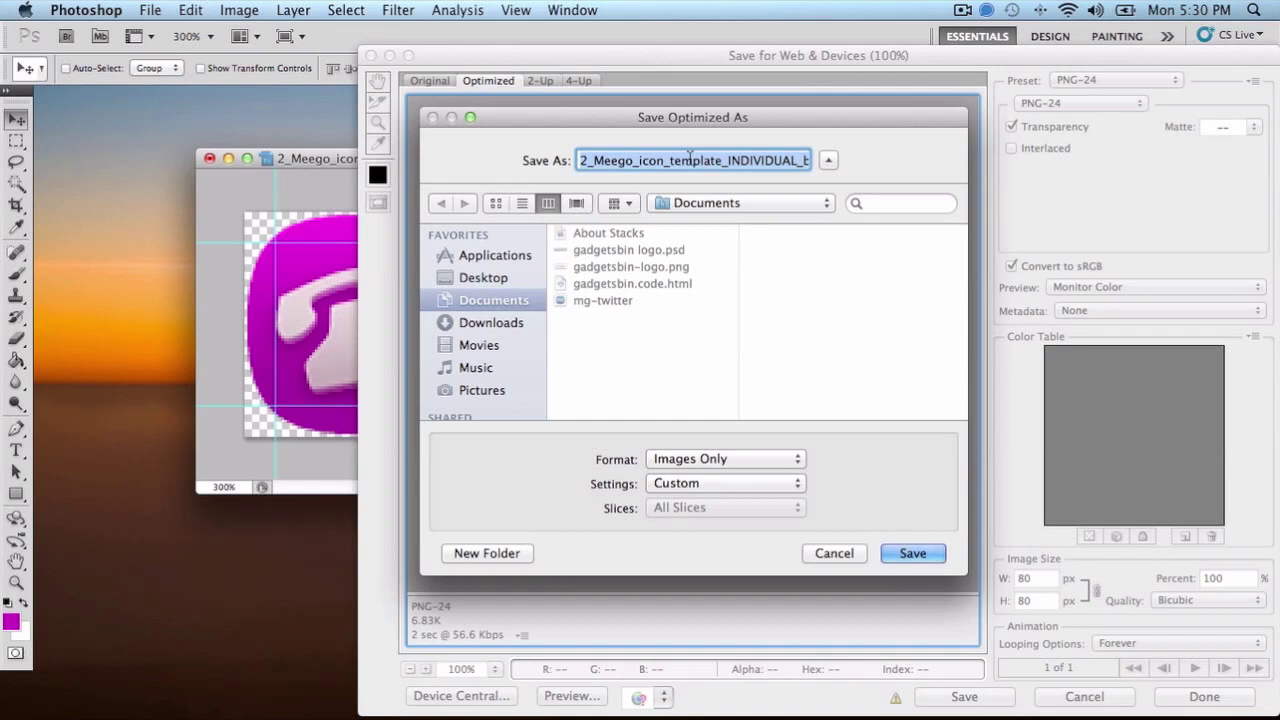
type("phone-t")
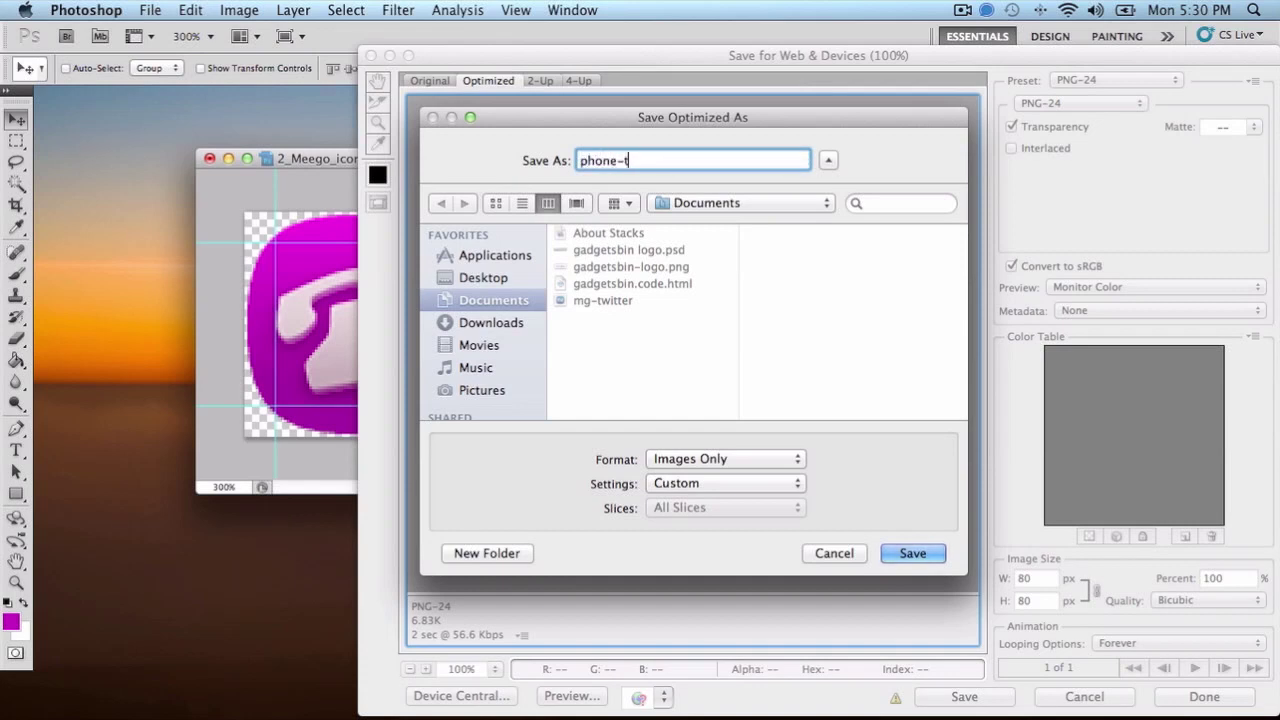
type("witter")
left_click(916, 555)
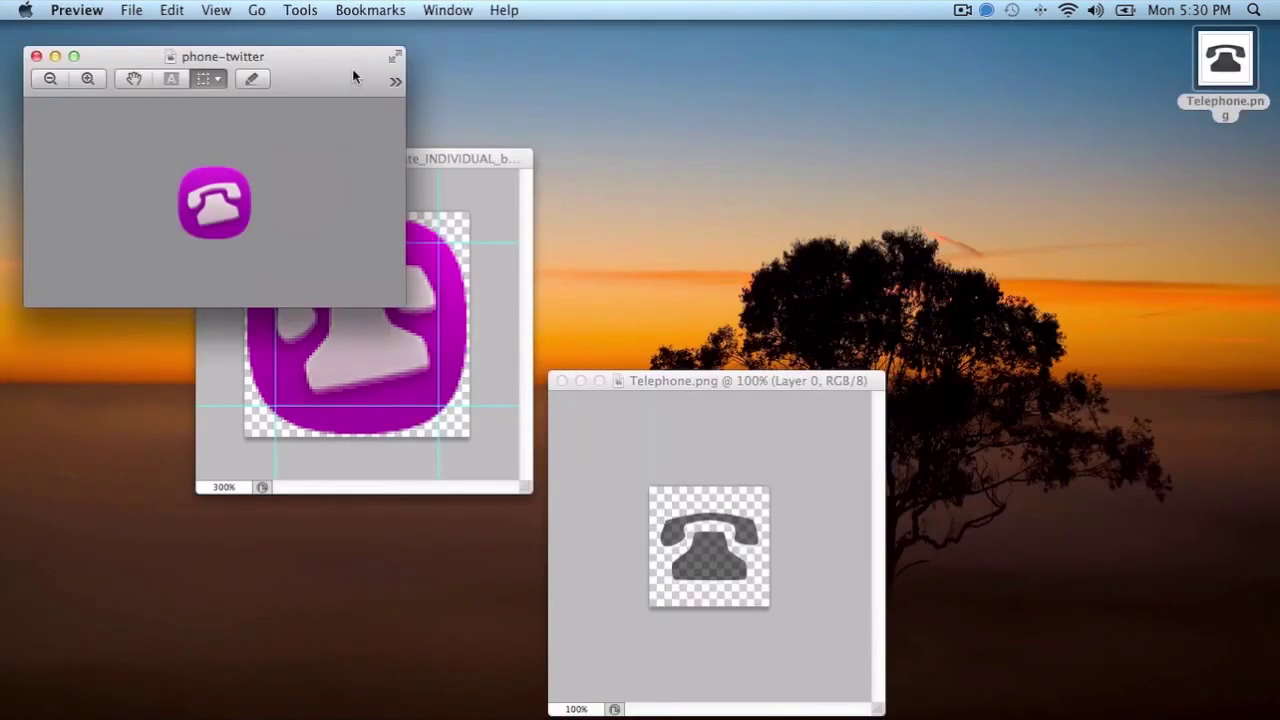
Enlarge the phone-twitter Preview window, zoom in twice and back out, then shift it right
mouse_move(360, 88)
left_mouse_down()
mouse_move(748, 122)
mouse_move(754, 108)
left_mouse_up()
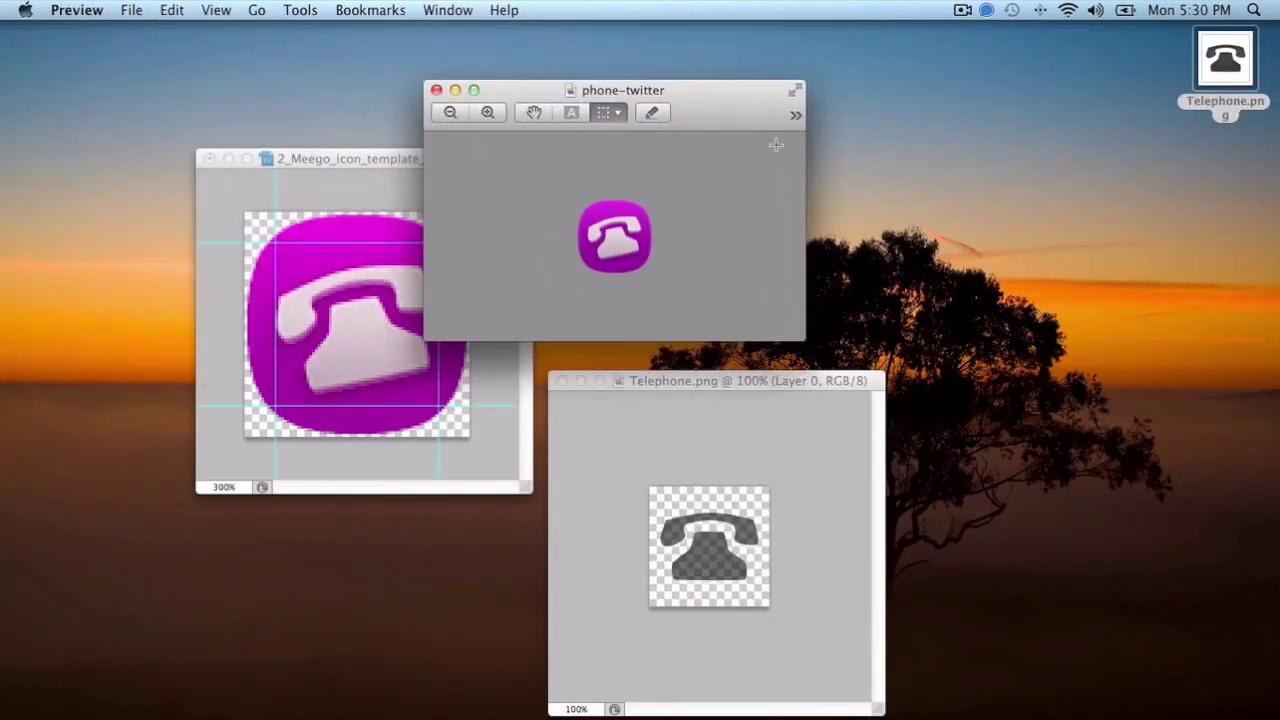
left_click_drag(818, 343, 1052, 512)
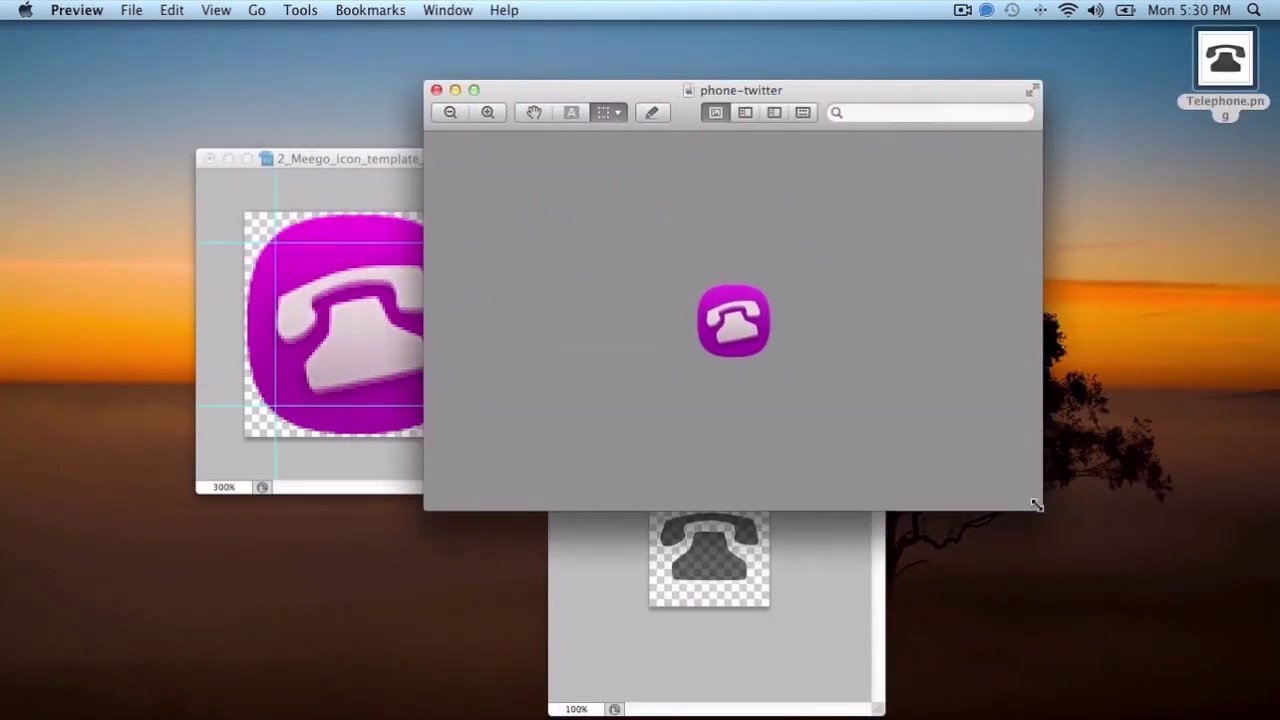
left_click(487, 112)
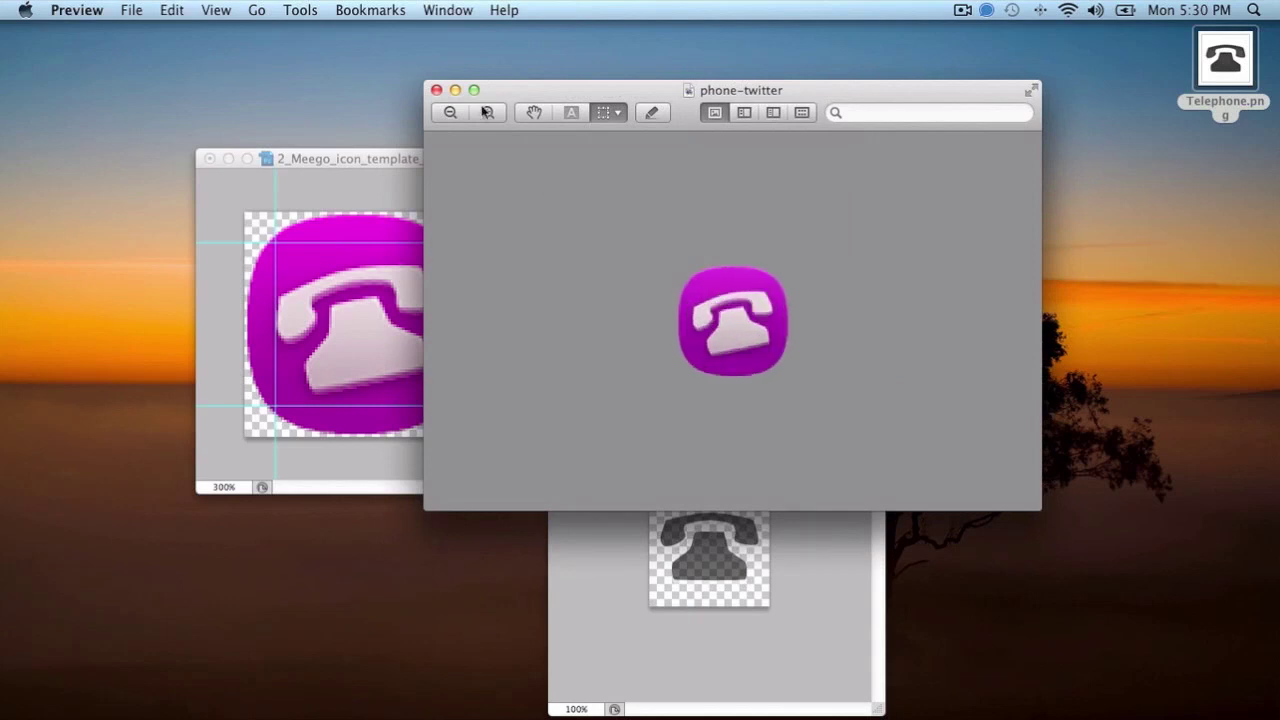
left_click(487, 112)
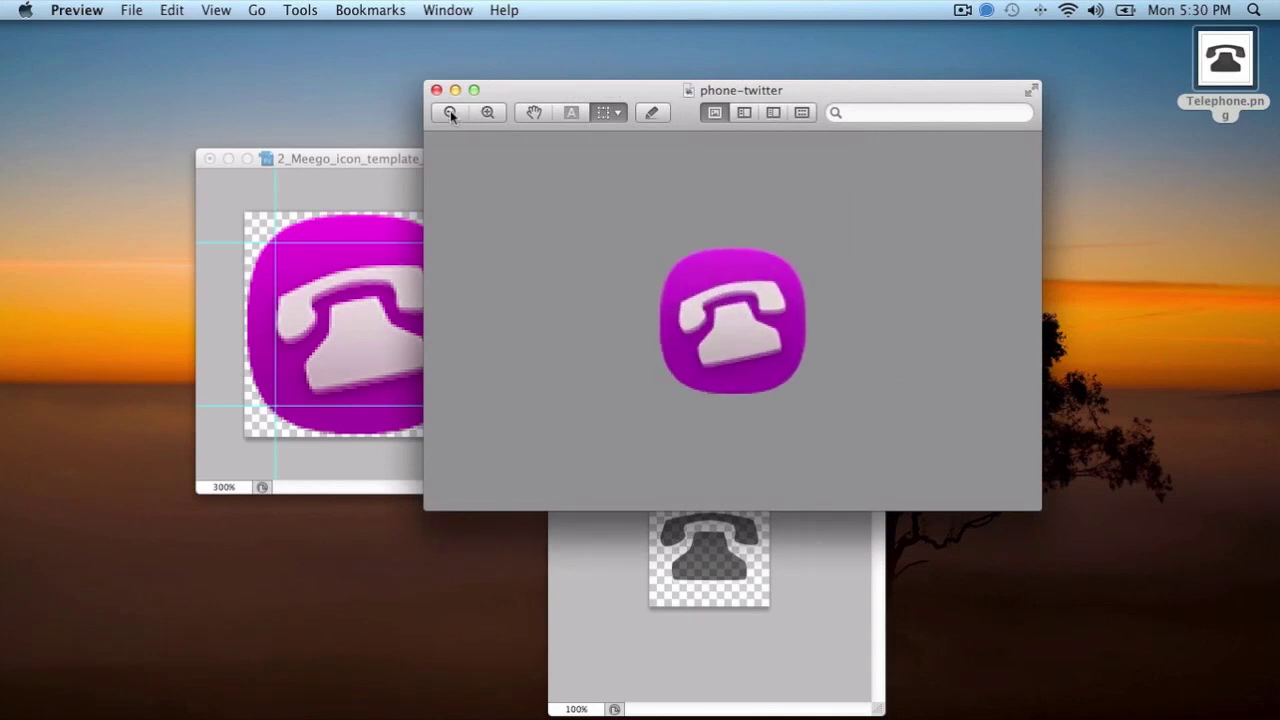
left_click(450, 112)
left_click(450, 112)
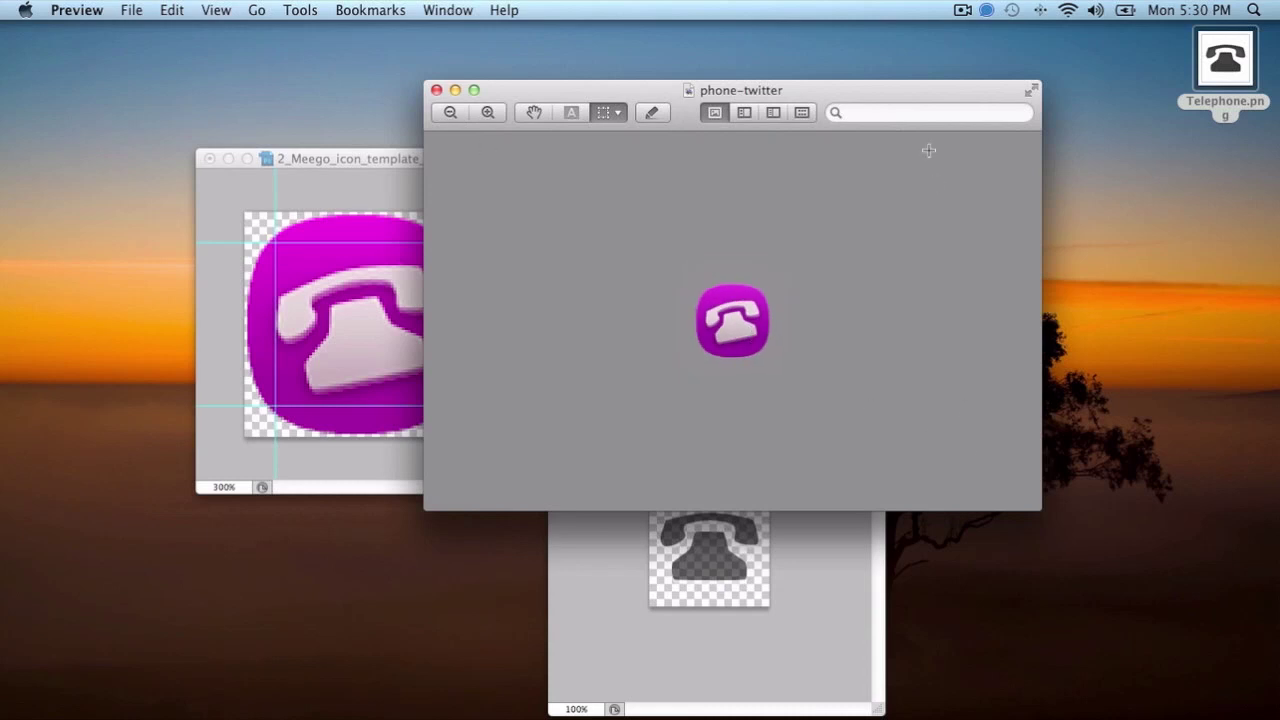
left_click_drag(901, 92, 1000, 97)
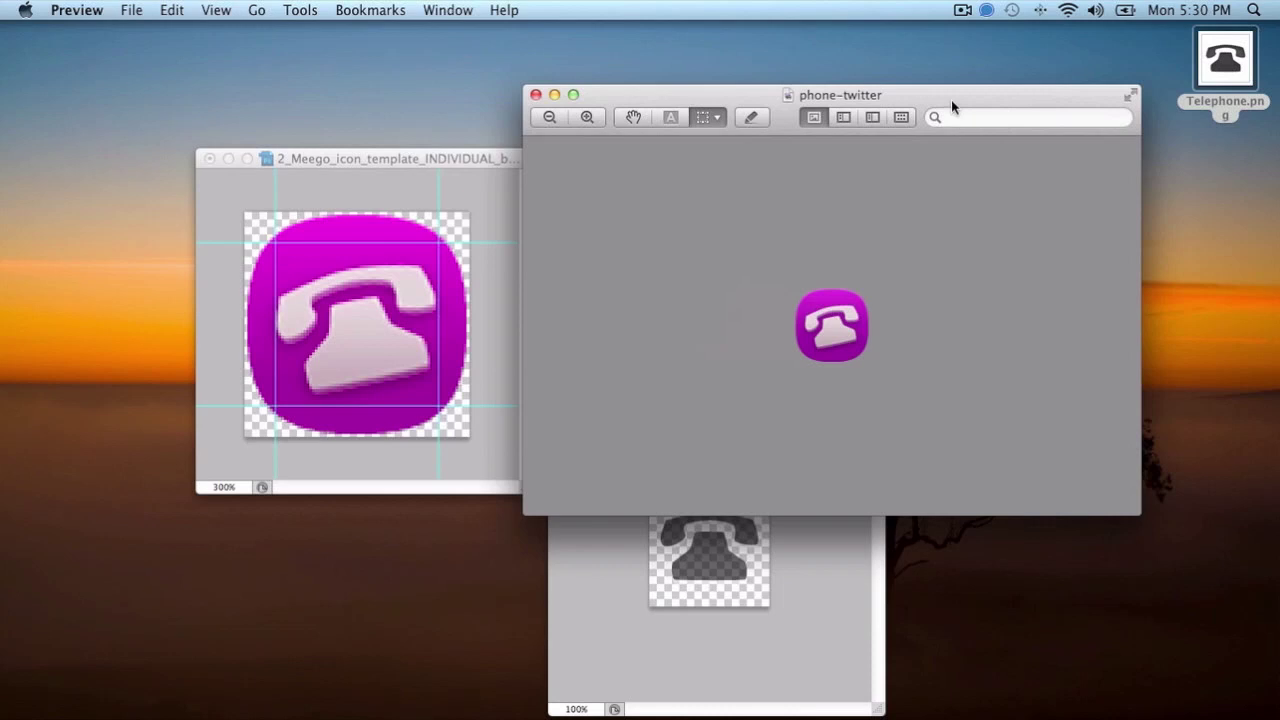
mouse_move(934, 100)
left_mouse_down()
mouse_move(997, 120)
mouse_move(974, 101)
left_mouse_up()
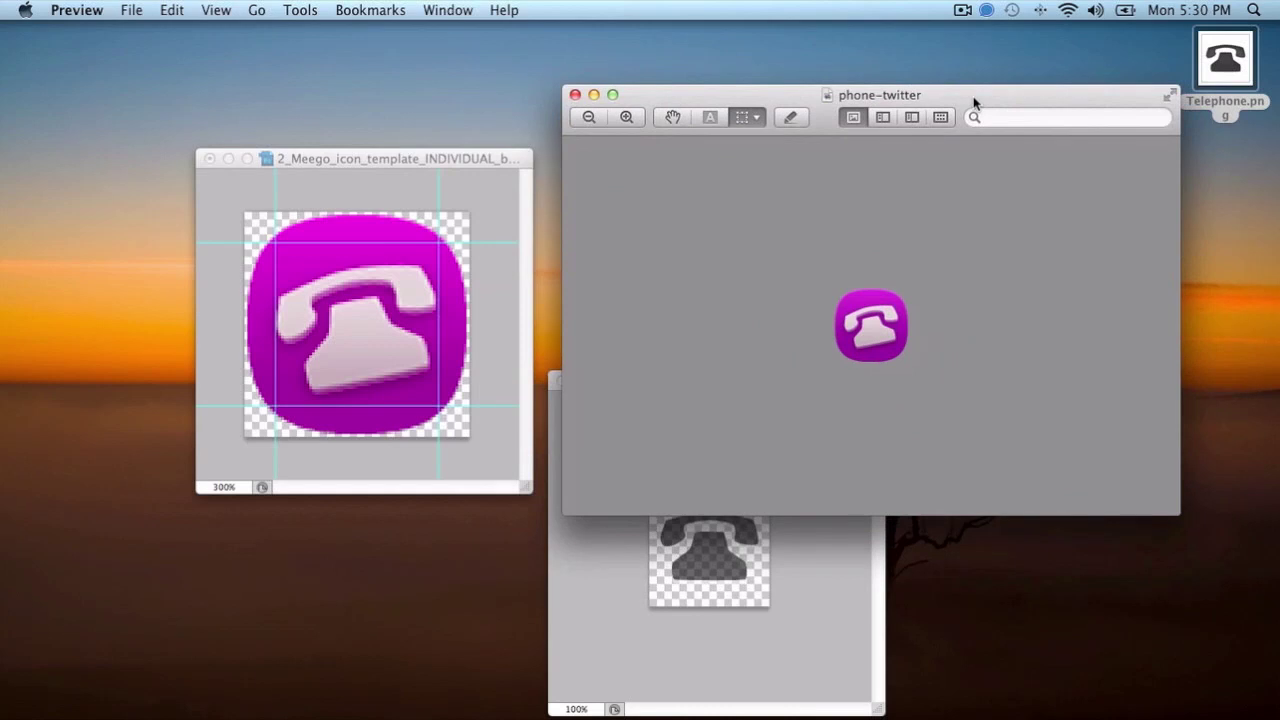